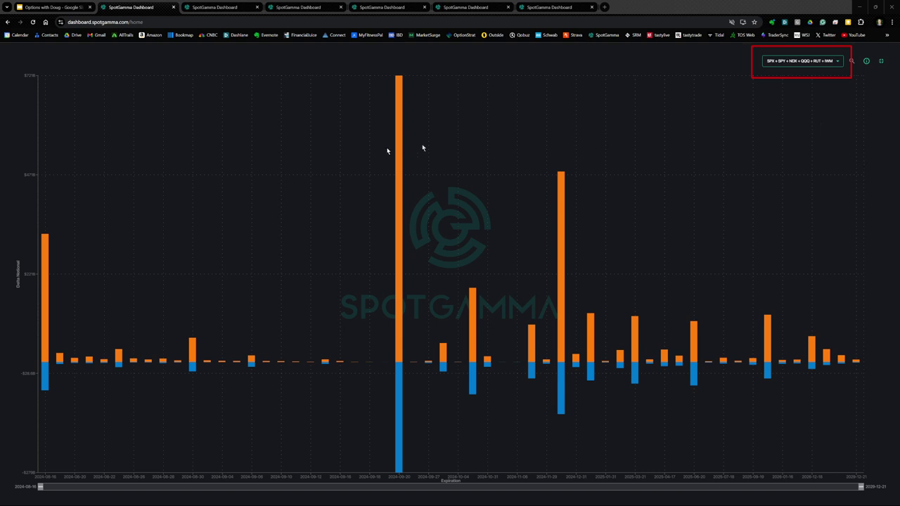
Step: Outline the Delta Notional and Expiration axis labels of the expiration chart in red and clear the markings
drag(9, 297, 26, 257)
drag(432, 489, 474, 470)
key(Escape)
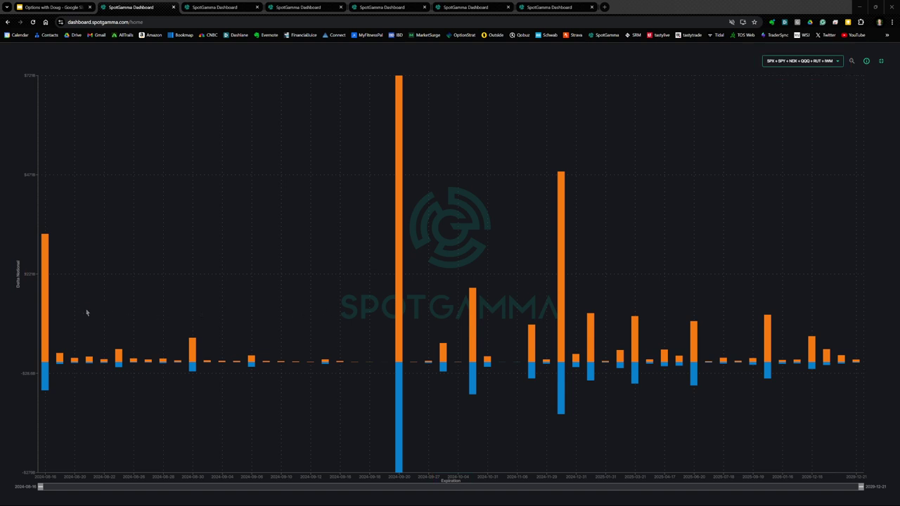
Step: Mark the 2024-08-16 expiration bar on the delta notional chart with red arrows
drag(87, 311, 50, 312)
mouse_move(50, 307)
drag(90, 324, 49, 322)
Step: Switch to the SPX daily chart in thinkorswim, mark the spring high, April low and July high with red arrows, and clear them
click(859, 7)
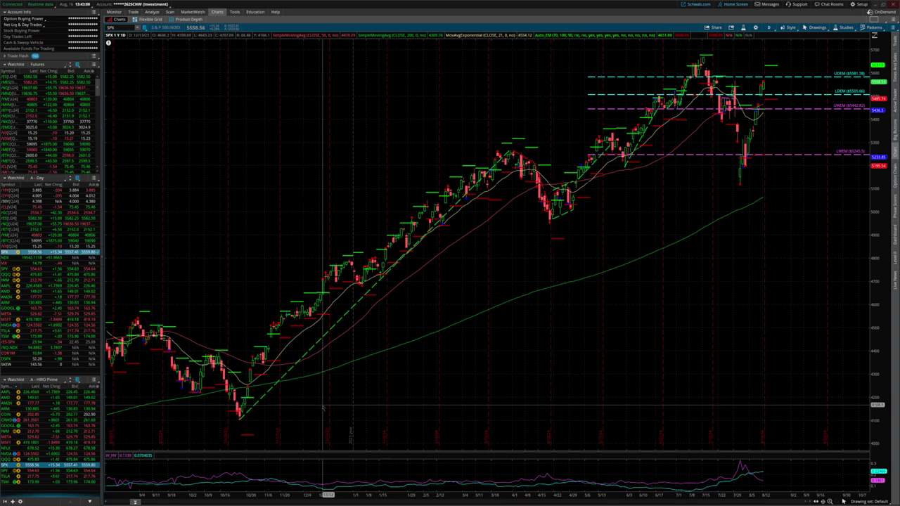
drag(323, 408, 873, 400)
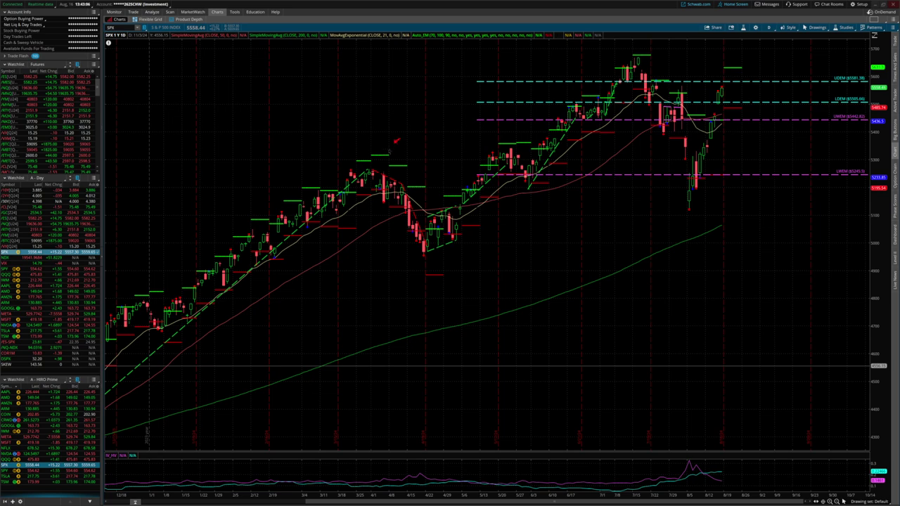
drag(398, 140, 372, 165)
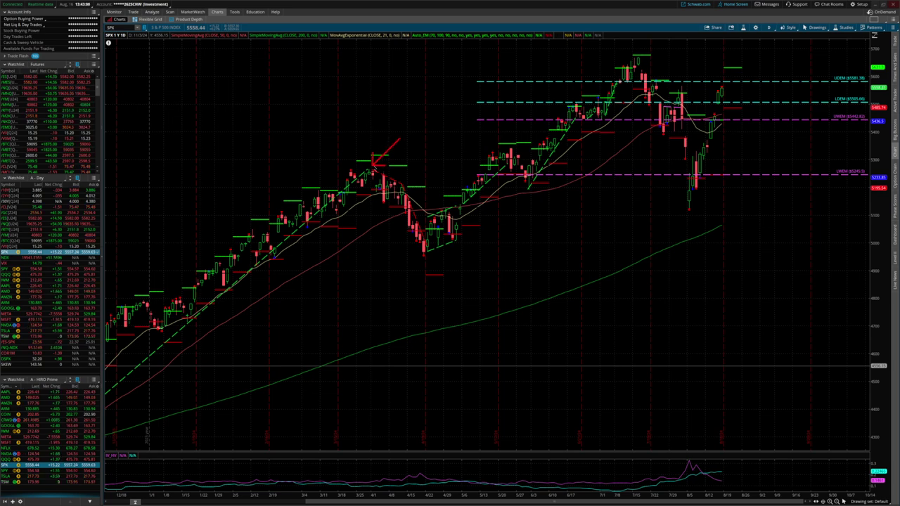
drag(460, 270, 432, 255)
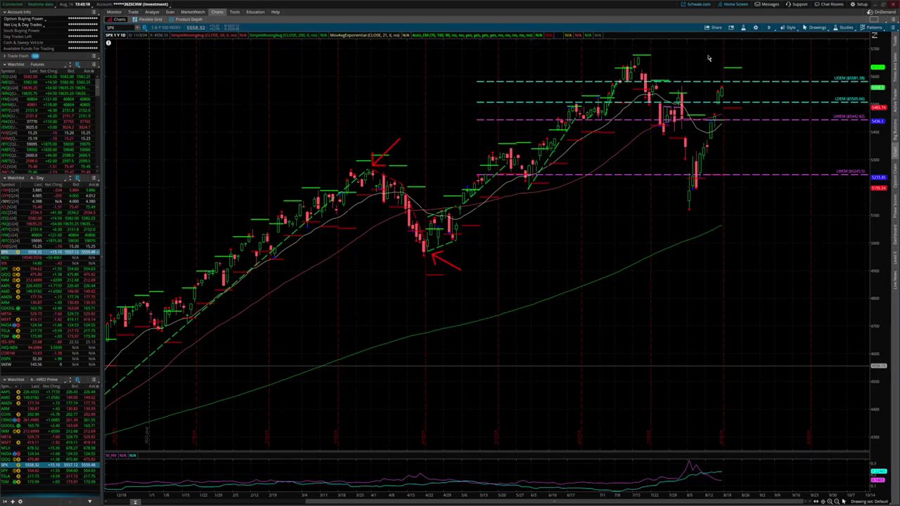
drag(676, 47, 643, 63)
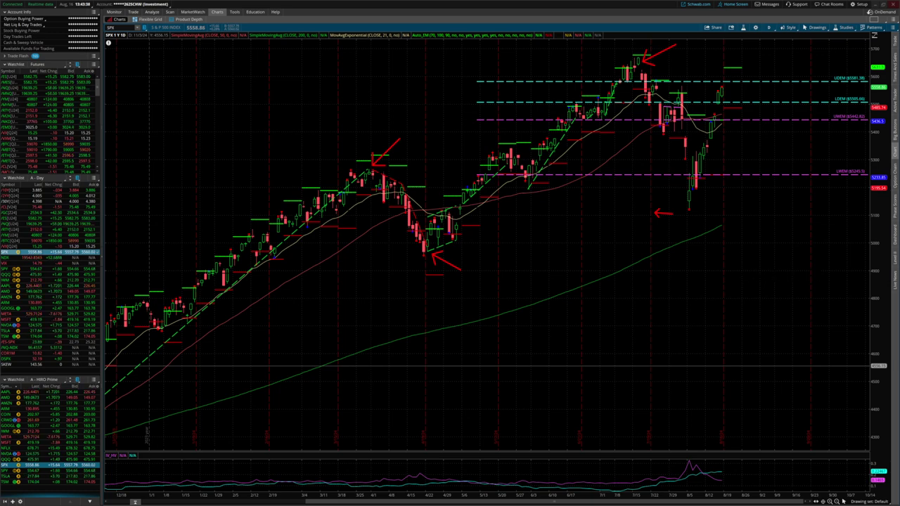
key(Escape)
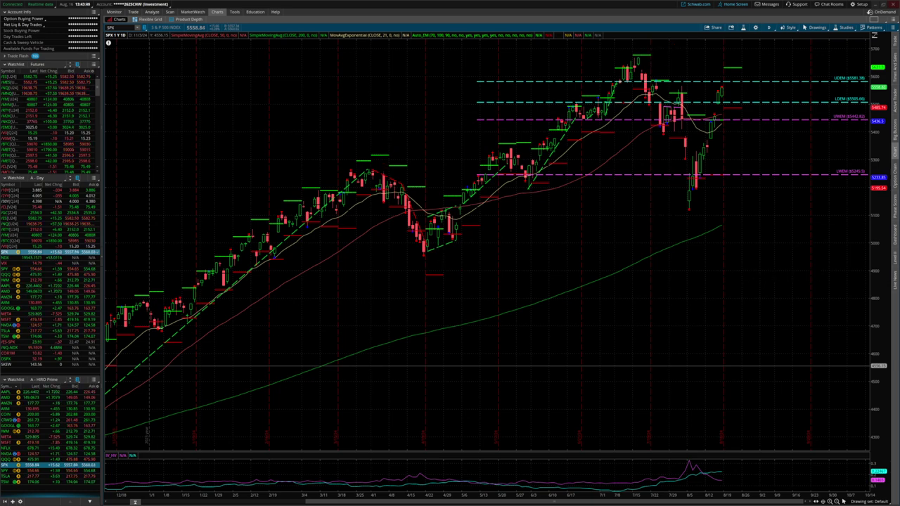
Step: Bring up the 30-day hourly SPX chart, mark the July high and two August lows with red arrows, and clear them
click(875, 6)
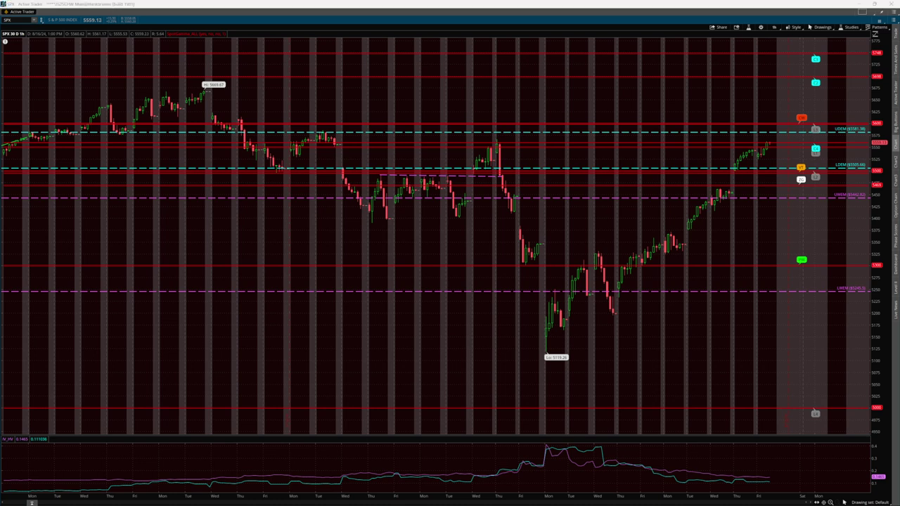
drag(249, 92, 217, 112)
drag(528, 364, 544, 357)
drag(629, 329, 621, 316)
key(Escape)
Step: Mark the LWEM, UWEM, LDEM and UDEM expected-move lines and Wednesday's price near UWEM with red arrows
drag(763, 310, 767, 293)
drag(839, 175, 828, 198)
drag(729, 216, 721, 203)
drag(769, 184, 775, 172)
drag(787, 131, 788, 131)
Step: Box the 5300 level, the 5500 level and the price swing since the July high on the SPX chart, and clear the boxes
click(767, 279)
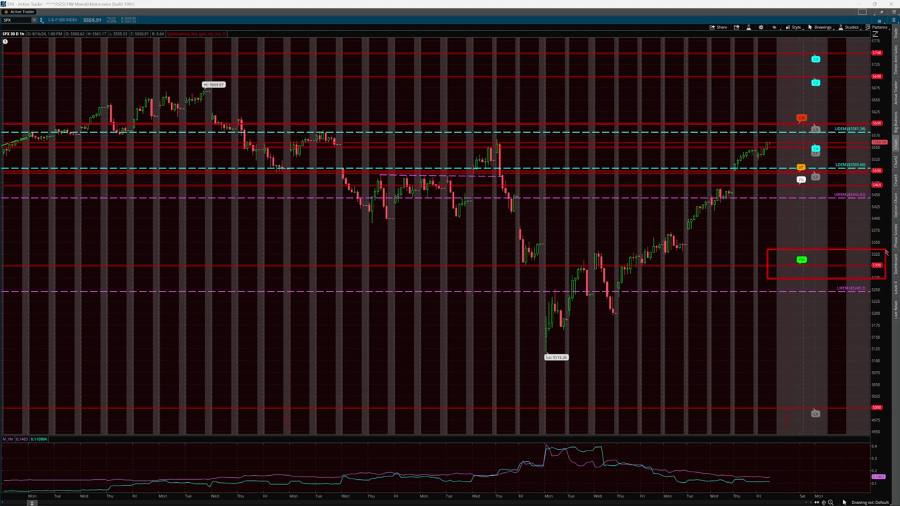
click(886, 251)
click(778, 181)
mouse_move(203, 107)
mouse_down()
mouse_move(410, 267)
mouse_move(566, 347)
mouse_move(597, 360)
mouse_move(677, 353)
mouse_move(747, 379)
mouse_move(726, 370)
mouse_up()
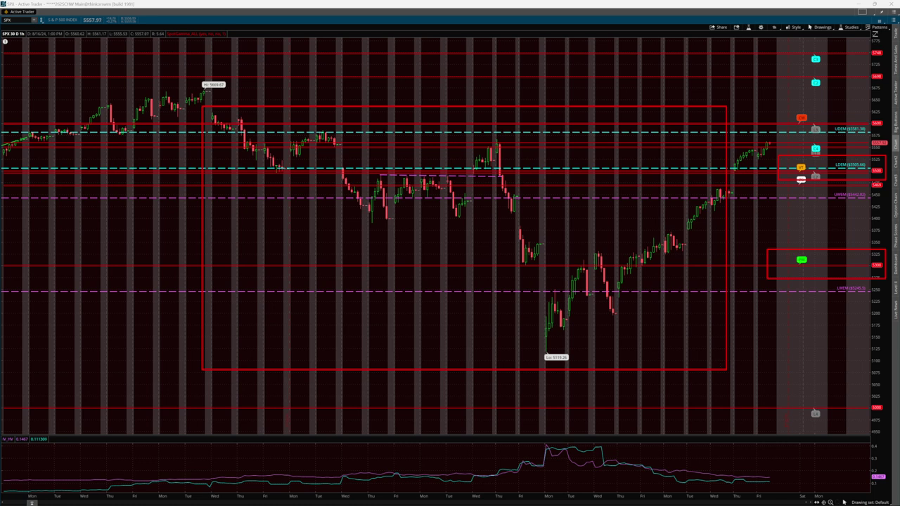
click(844, 503)
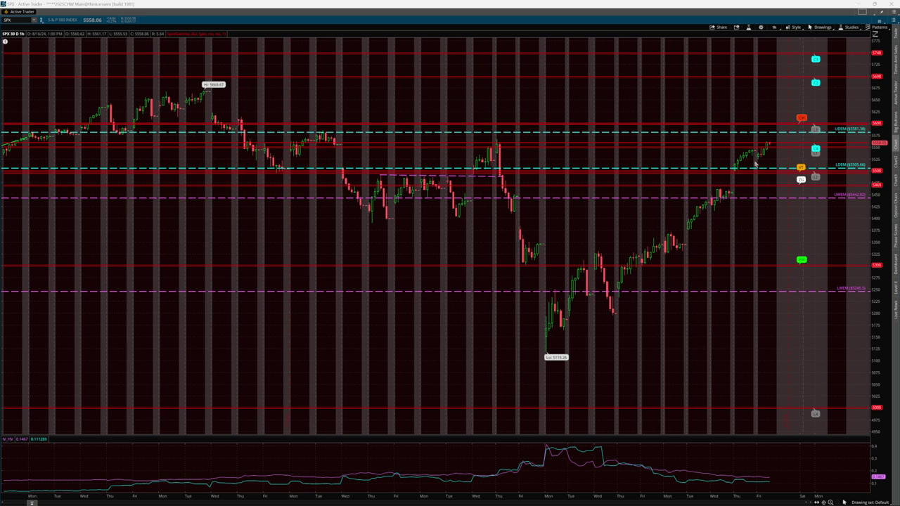
Step: Box the levels near 5560 and the 5600 level, and reveal the 5-day one-minute SPX chart
drag(753, 161, 888, 140)
drag(747, 131, 890, 109)
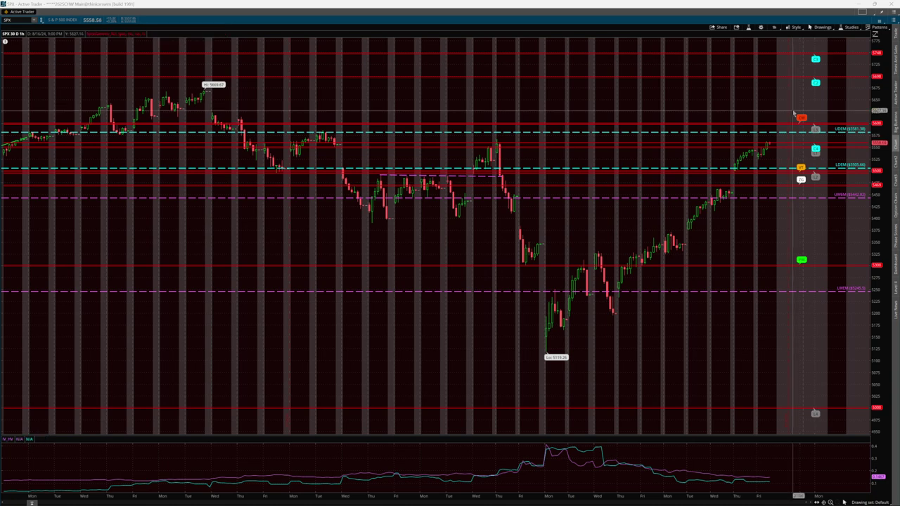
click(861, 6)
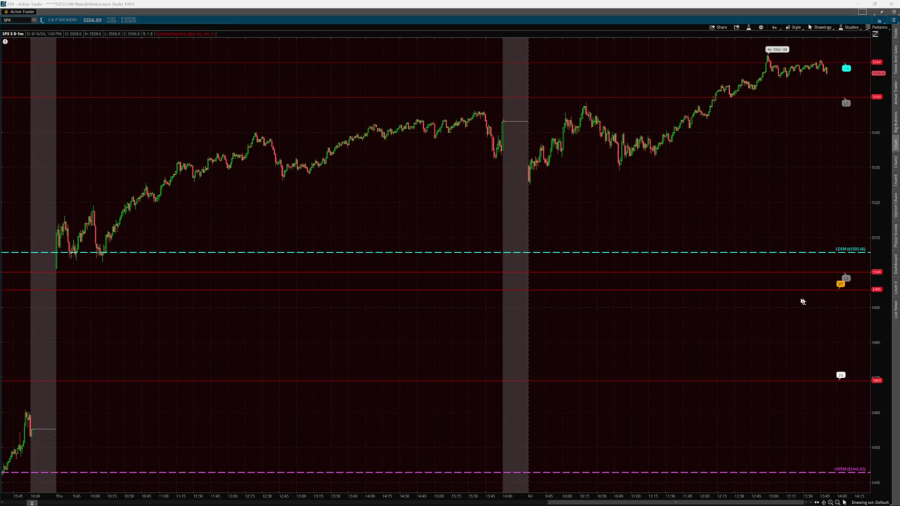
Step: Box the 5495 level, the 5550 to 5560 zone, Friday's morning high and the day's high on the one-minute SPX chart
drag(818, 301, 887, 282)
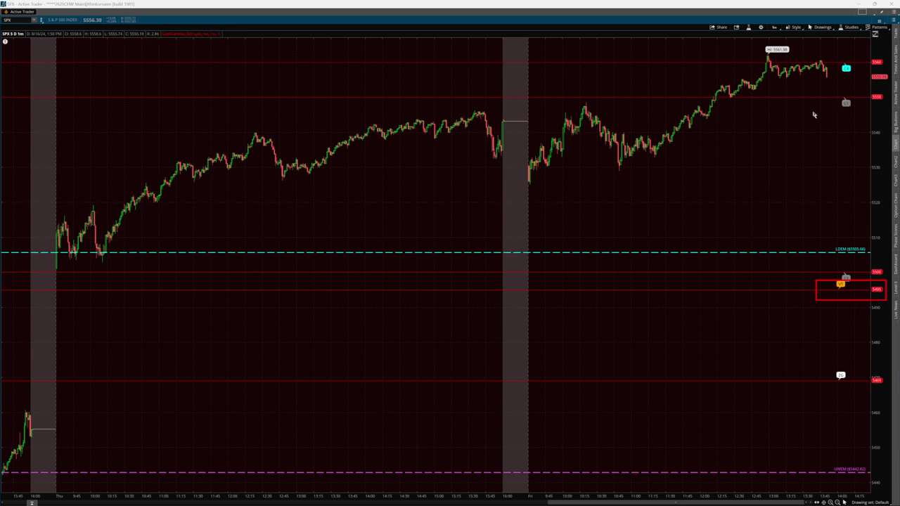
mouse_move(816, 113)
mouse_down()
mouse_move(898, 61)
mouse_move(894, 49)
mouse_up()
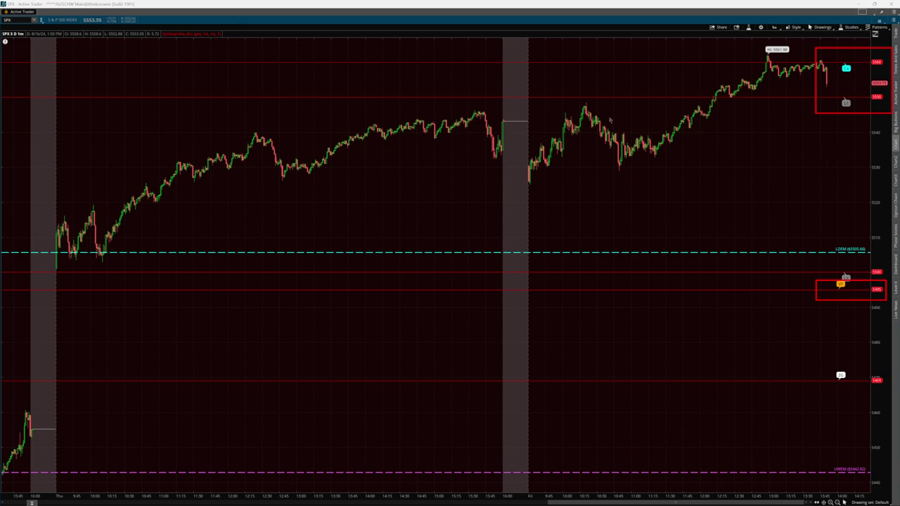
drag(568, 114, 606, 90)
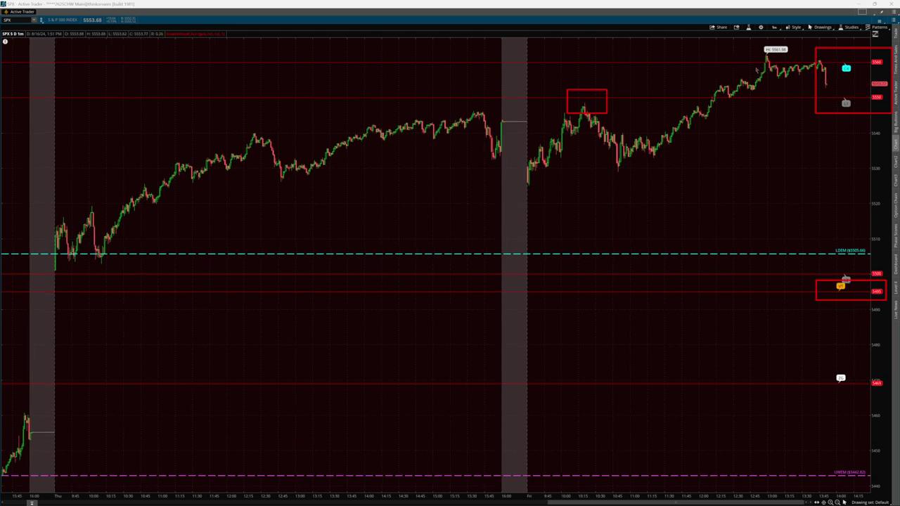
drag(751, 70, 791, 46)
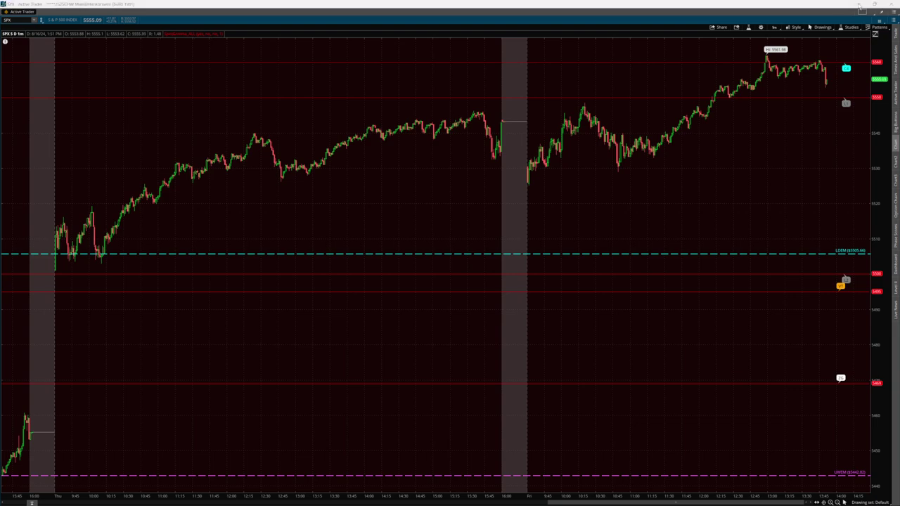
Step: Bring up the SPY chart, box the 550 level, premarket low, 552 retest and high at 555, and clear the boxes
click(859, 5)
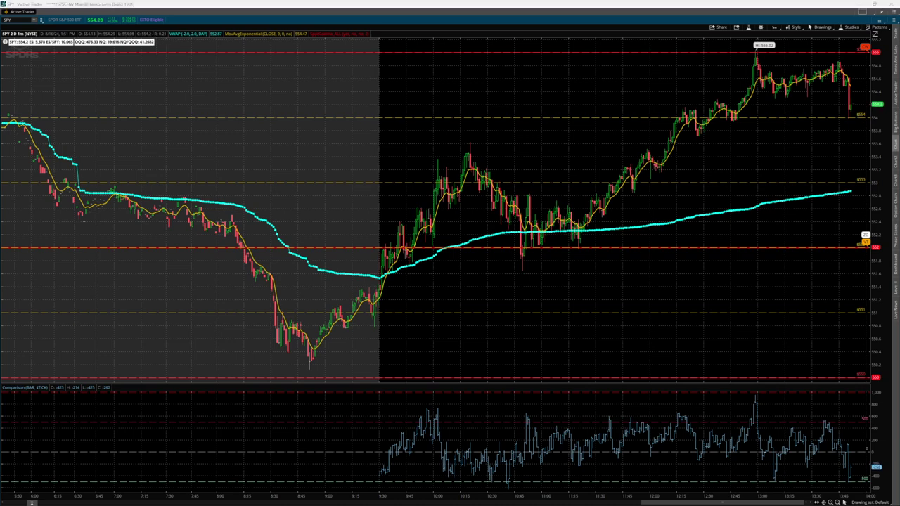
drag(850, 388, 883, 368)
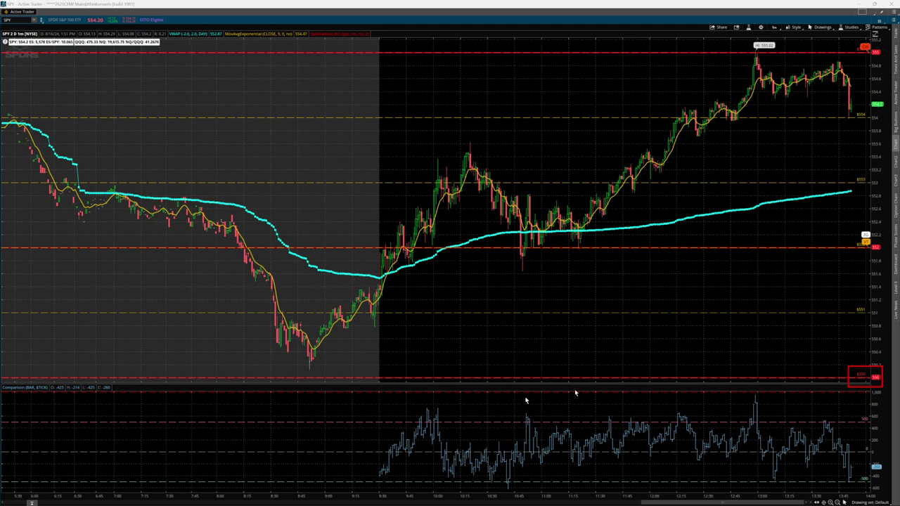
drag(292, 389, 320, 364)
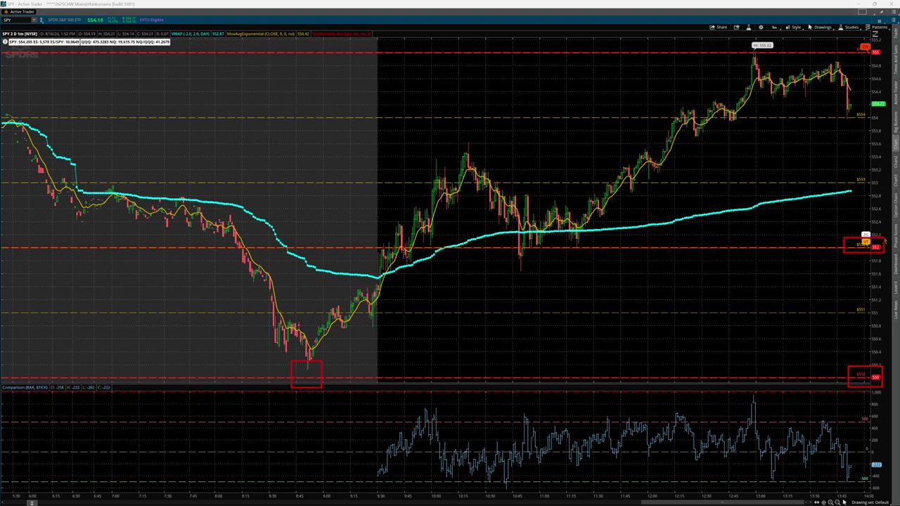
drag(532, 259, 593, 239)
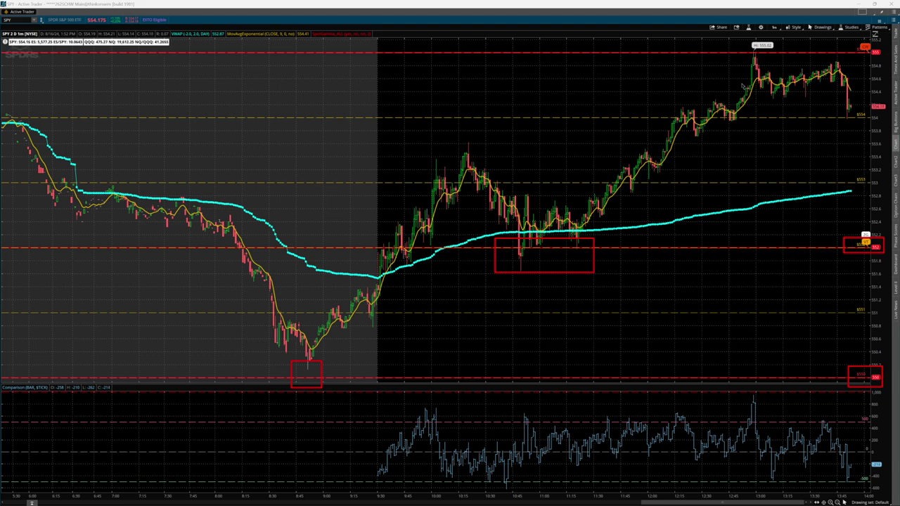
drag(737, 67, 785, 37)
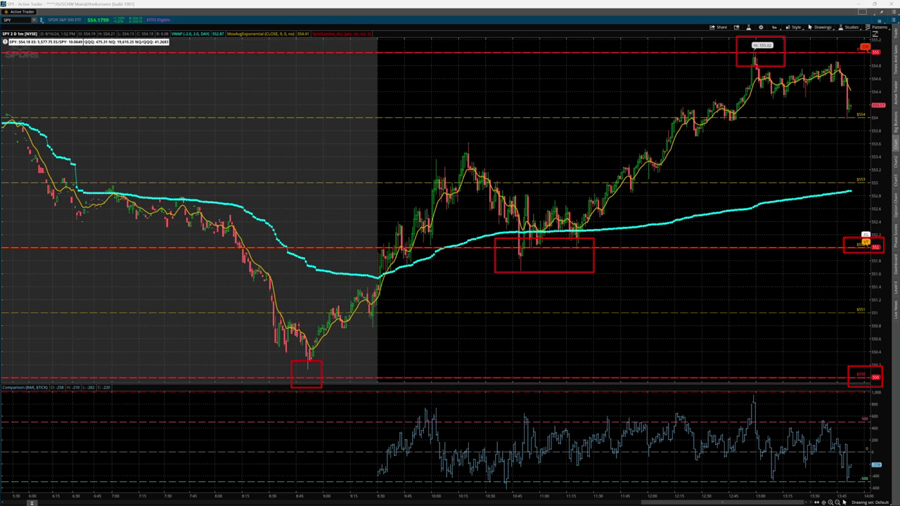
key(Delete)
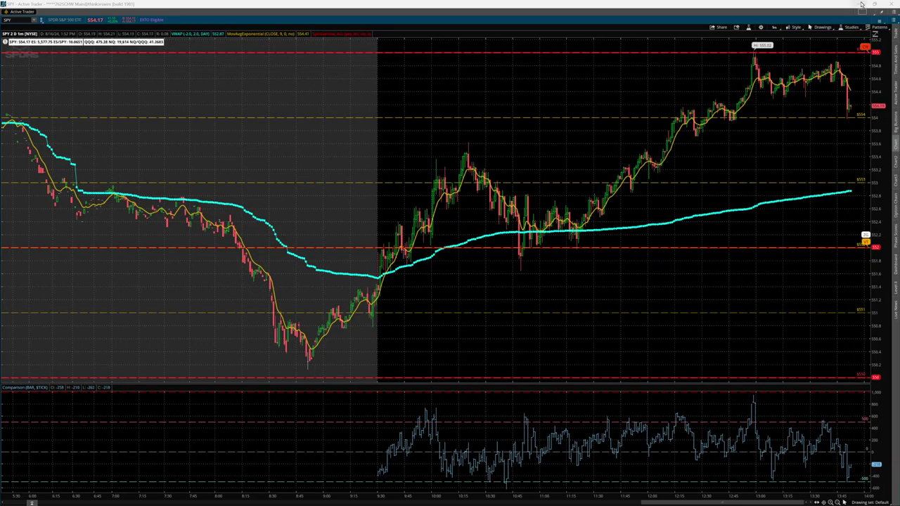
Step: Switch to the ES heatmap in Bookmap, box the premarket low and overnight high, and point an arrow at the low
click(862, 7)
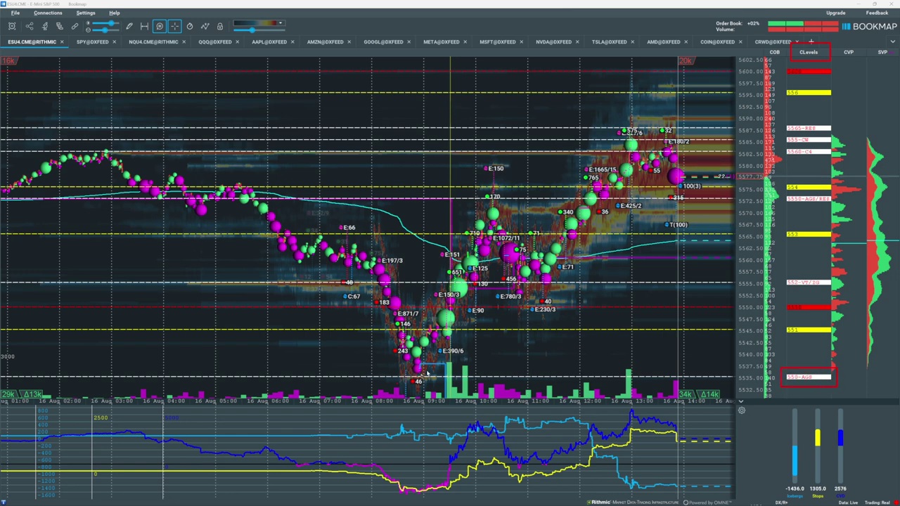
drag(397, 384, 445, 359)
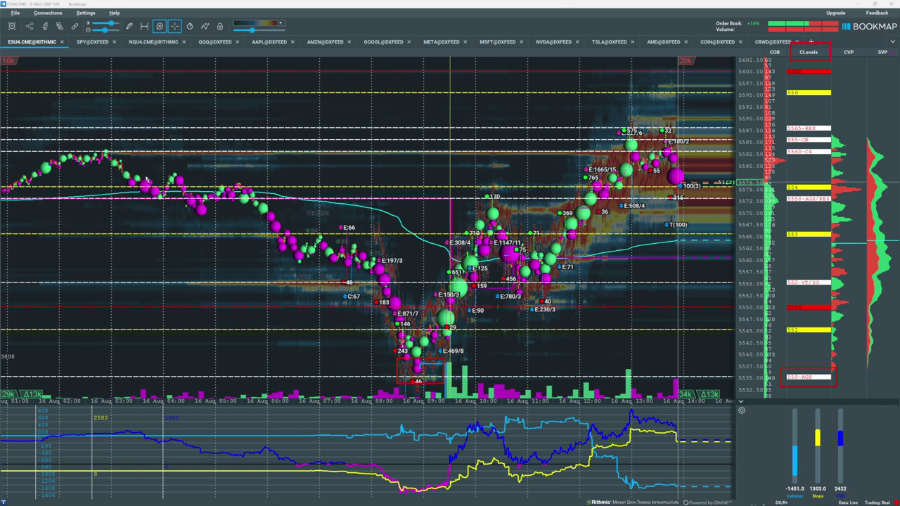
drag(51, 172, 129, 146)
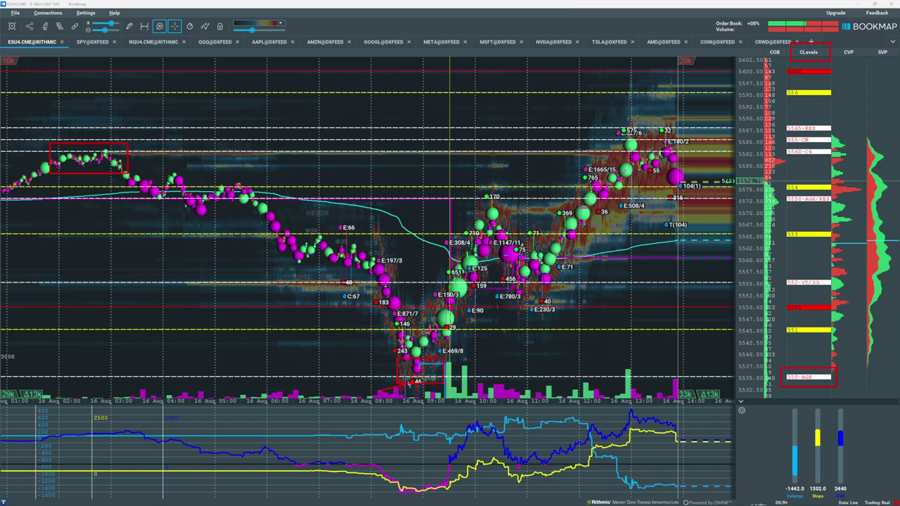
drag(380, 391, 406, 380)
Step: Point arrows at the ES morning high, the late-morning low and the two afternoon highs, and clear all markings
drag(482, 185, 488, 195)
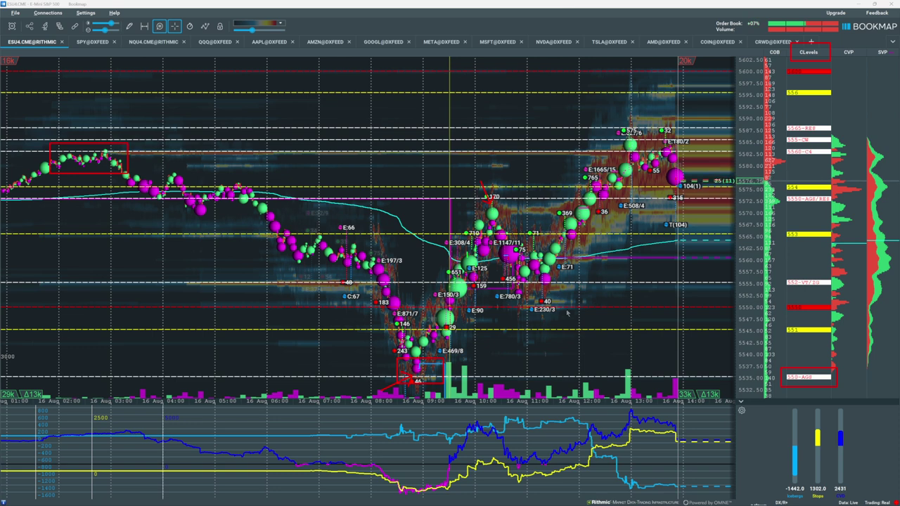
drag(560, 294, 545, 281)
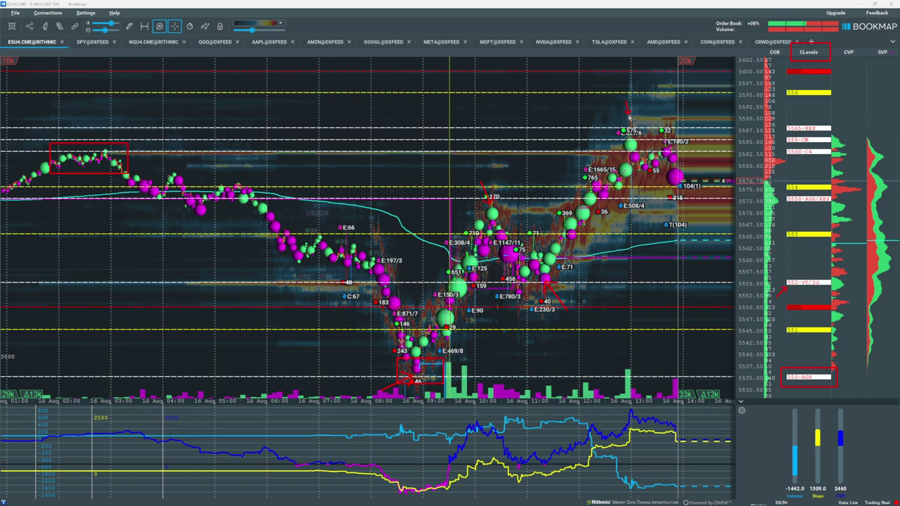
drag(626, 104, 631, 133)
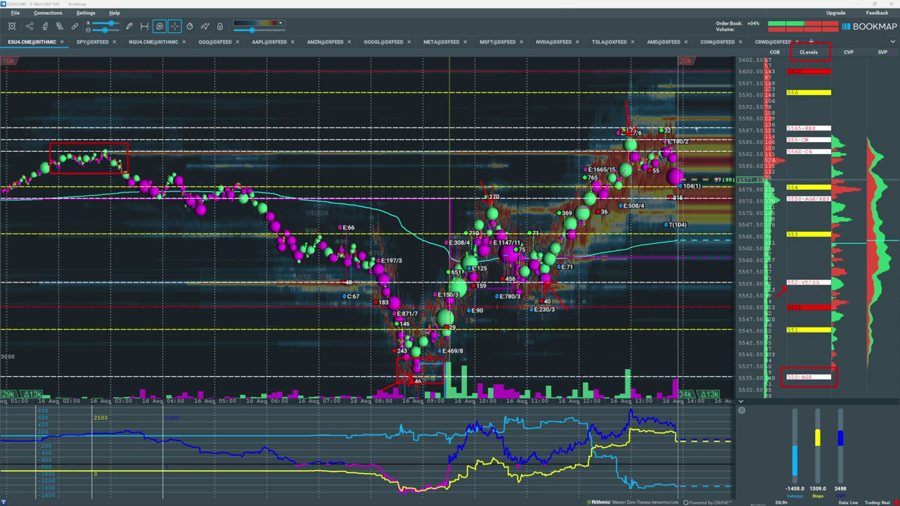
drag(694, 127, 679, 143)
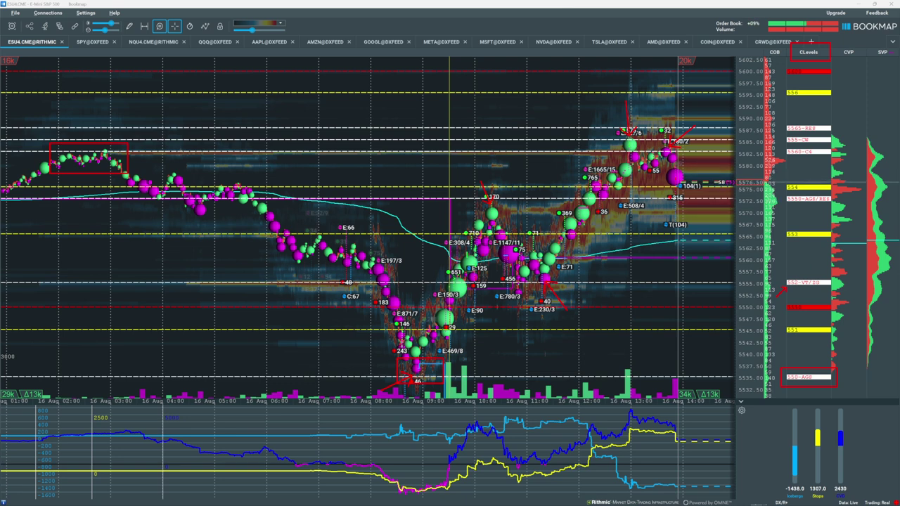
key(Escape)
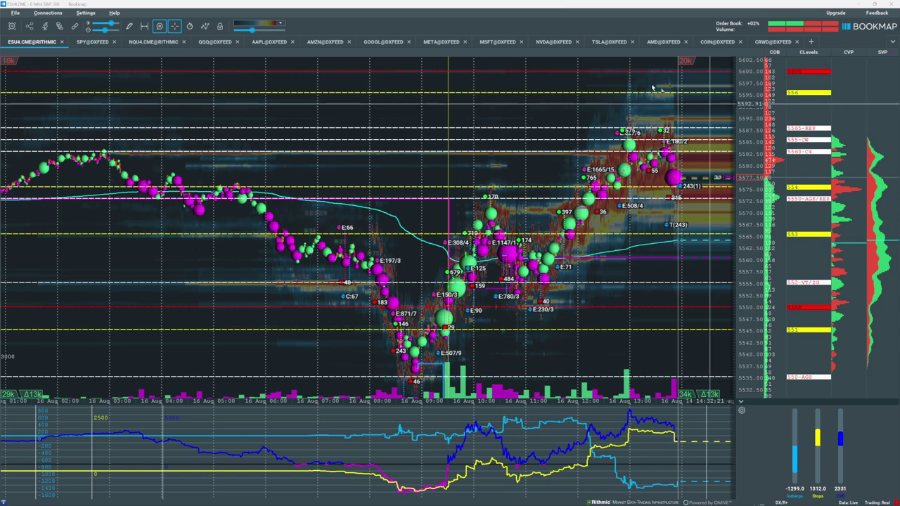
Step: Select NQU4, box the premarket lows and the 475 level on the QQQ chart, and return to the NQ heatmap
click(147, 42)
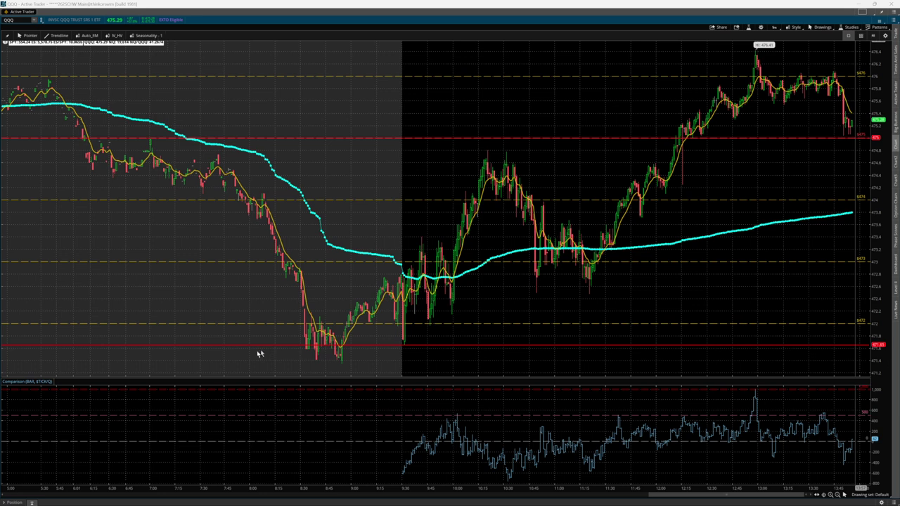
mouse_move(276, 373)
mouse_down()
mouse_move(342, 352)
mouse_move(378, 323)
mouse_up()
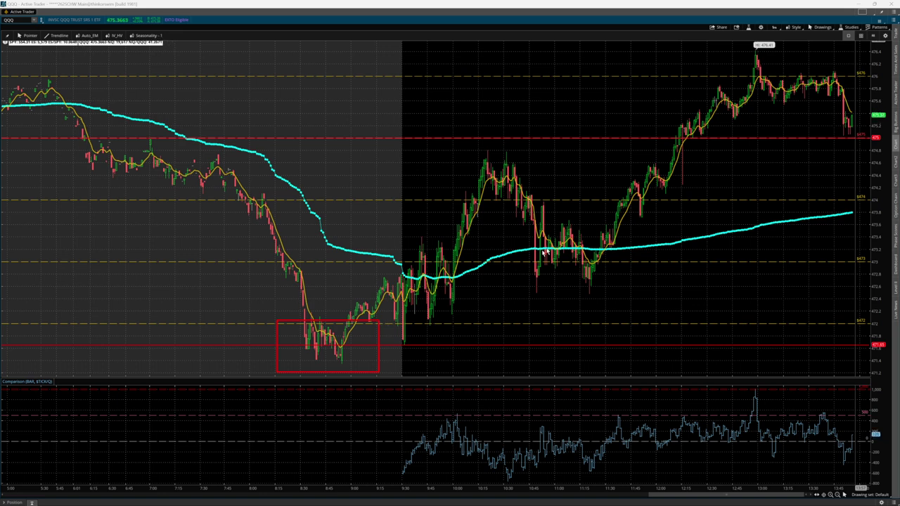
drag(834, 145, 889, 126)
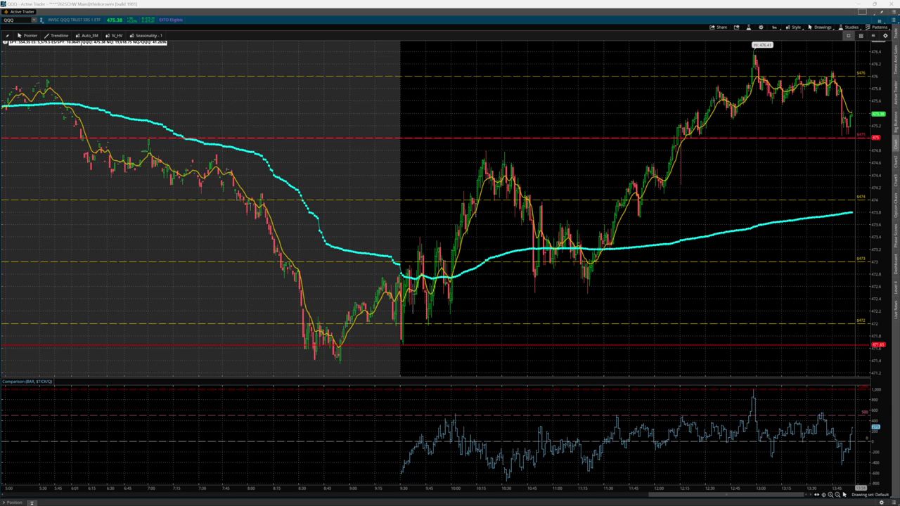
click(860, 5)
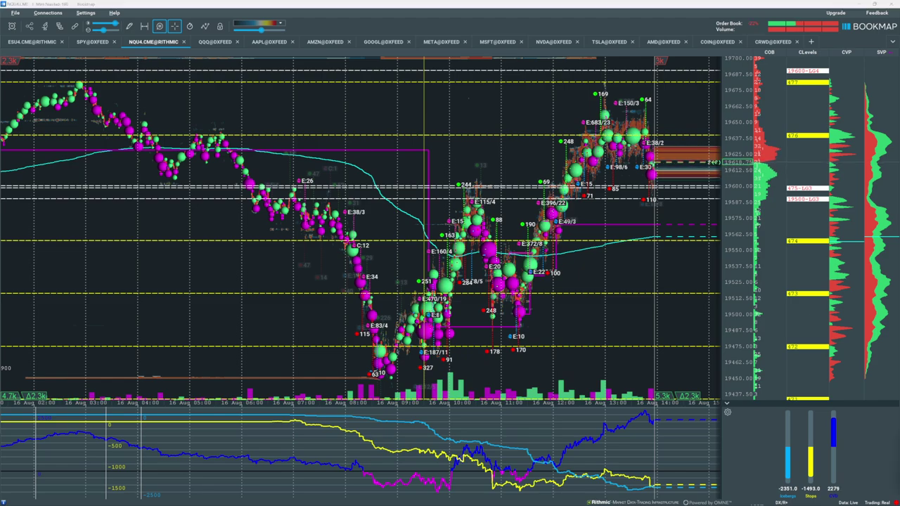
Step: Switch to the NDX chart in thinkorswim, box the 19510 and 19500 levels, point at the recent low, clear the markings, and return to Bookmap
key(alt+Tab)
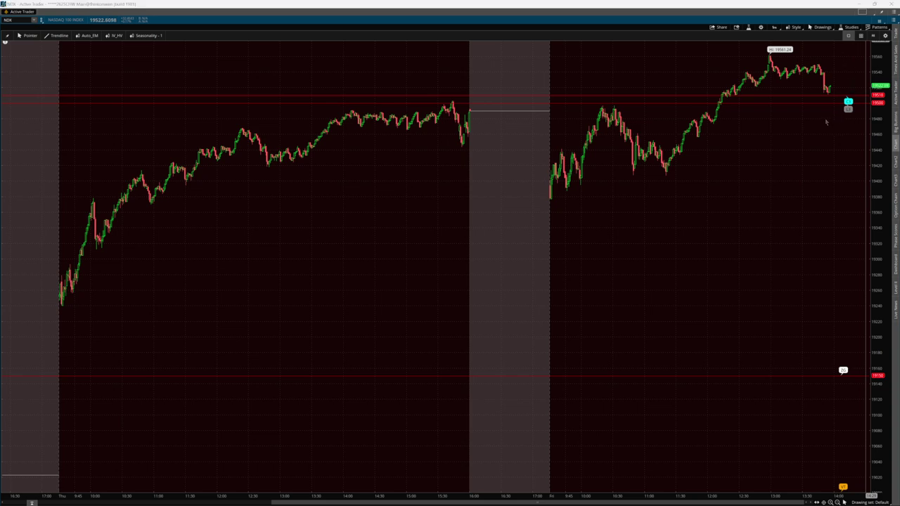
drag(826, 118, 889, 85)
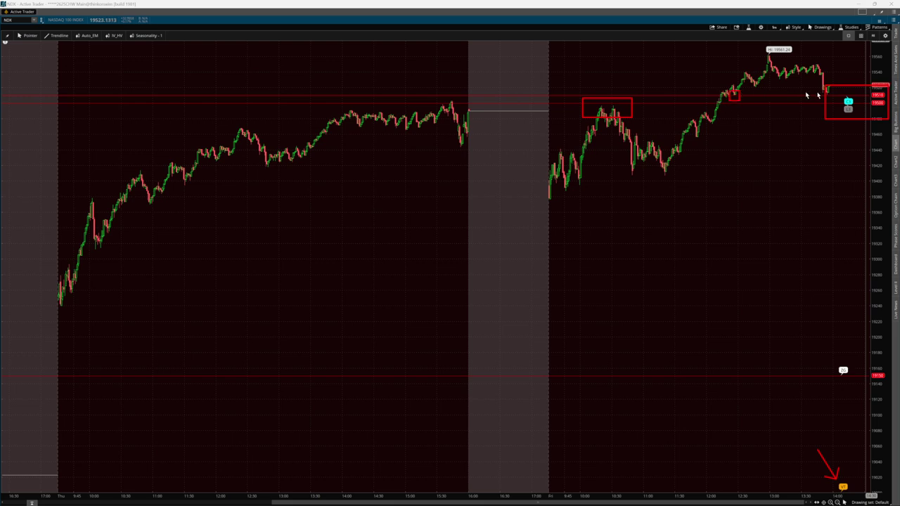
drag(817, 92, 825, 99)
key(Escape)
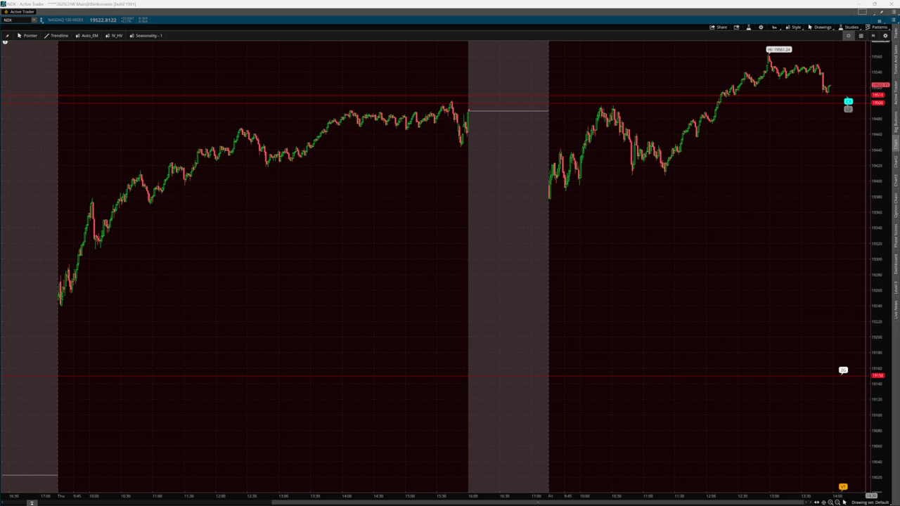
click(858, 6)
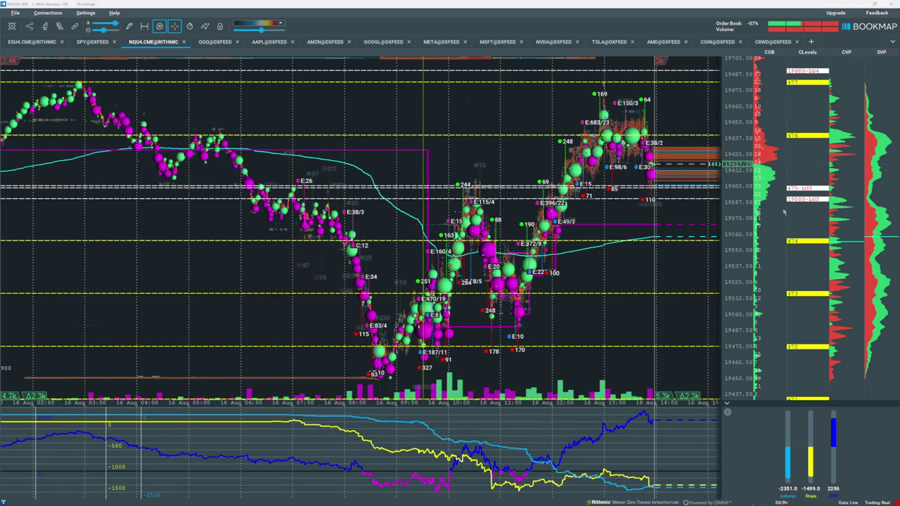
Step: On the NQ heatmap, box the 475 and 19500 levels, morning high, overnight high, 477 level and CLevels heading, and clear the boxes
mouse_move(781, 209)
mouse_down()
mouse_move(834, 196)
mouse_move(838, 182)
mouse_up()
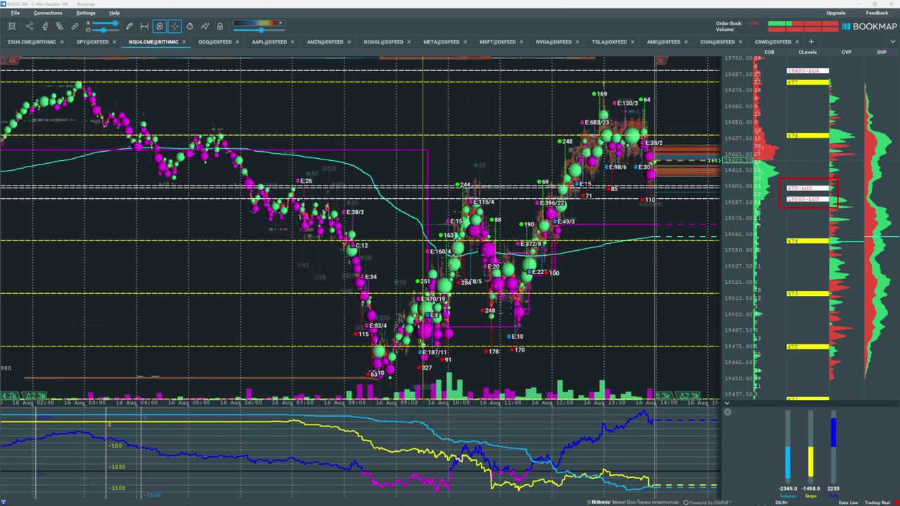
drag(448, 215, 502, 190)
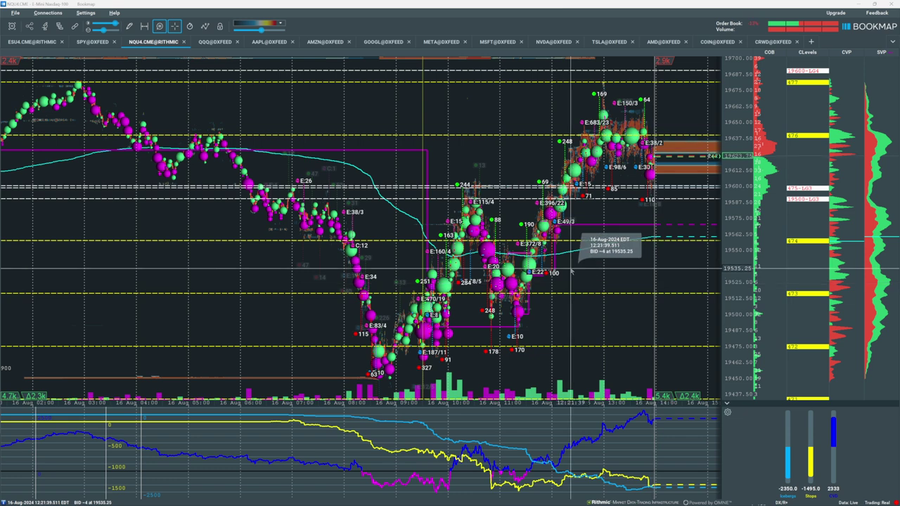
scroll(636, 265, down, 2)
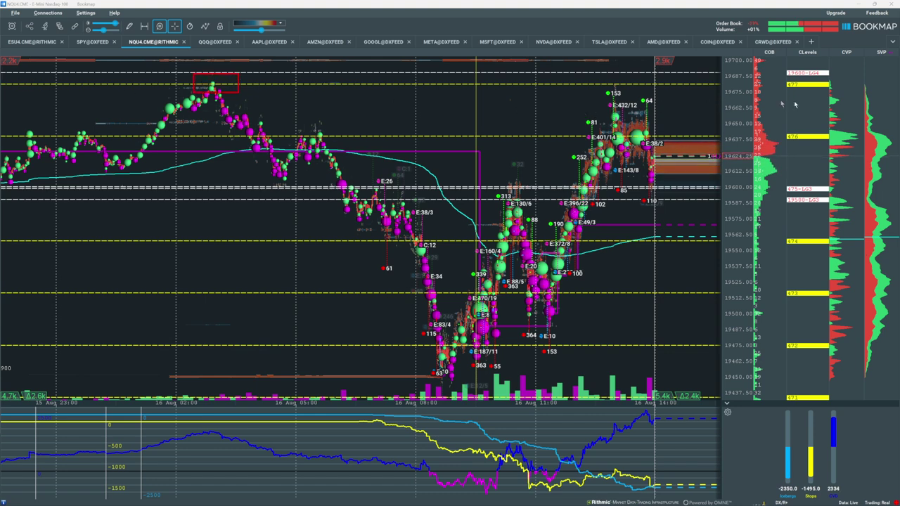
drag(784, 97, 835, 76)
drag(797, 61, 832, 43)
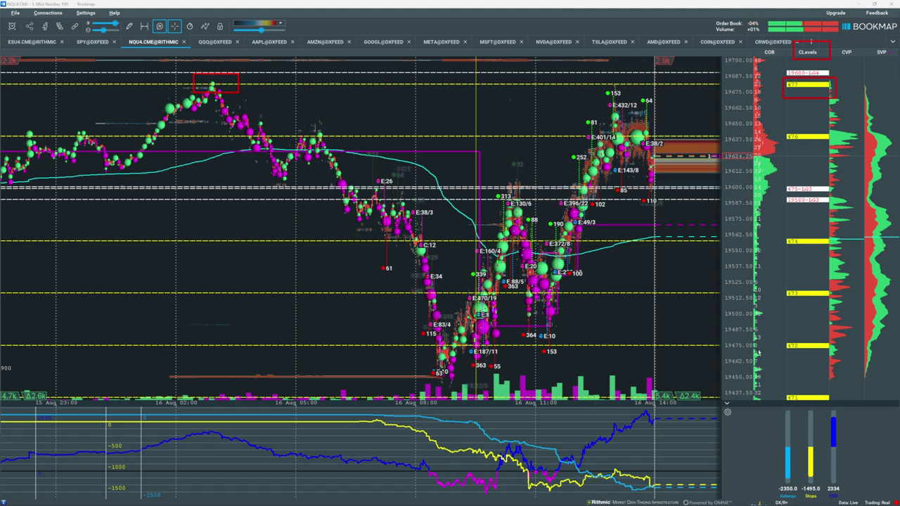
key(Escape)
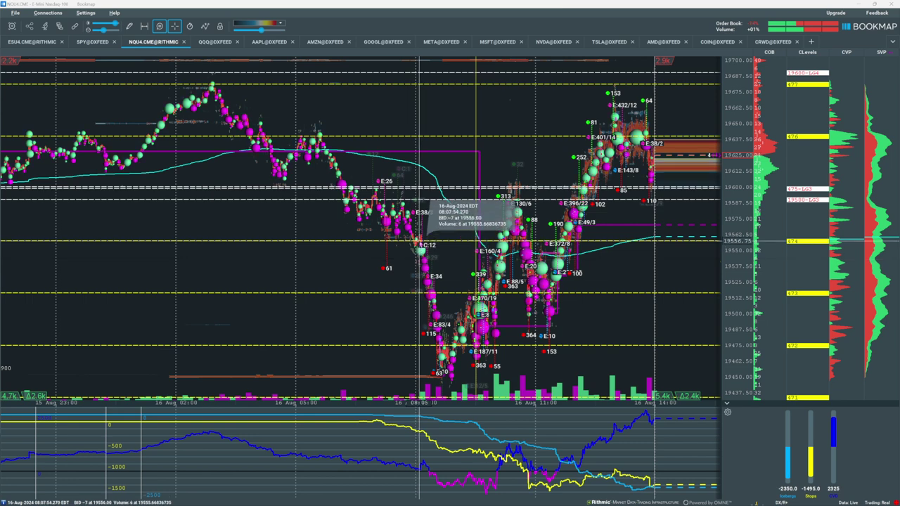
scroll(422, 241, up, 2)
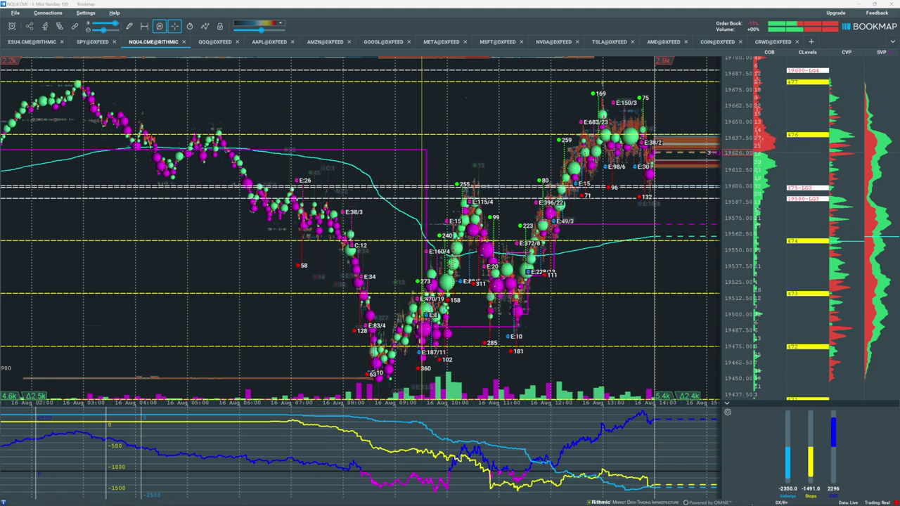
Step: Switch to SpotGamma's Founder's Notes, box the Gamma Notional row and the SPX to QQQ column headings, and clear the markings
key(alt+Tab)
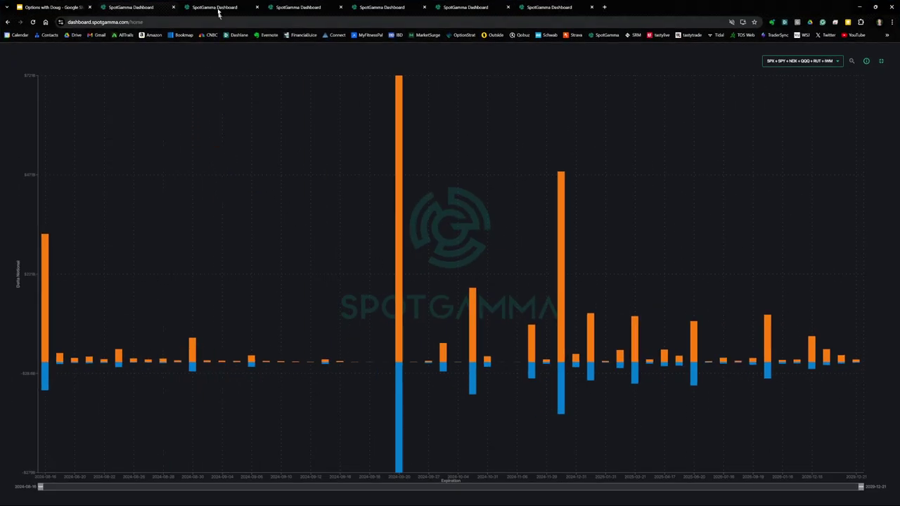
click(216, 7)
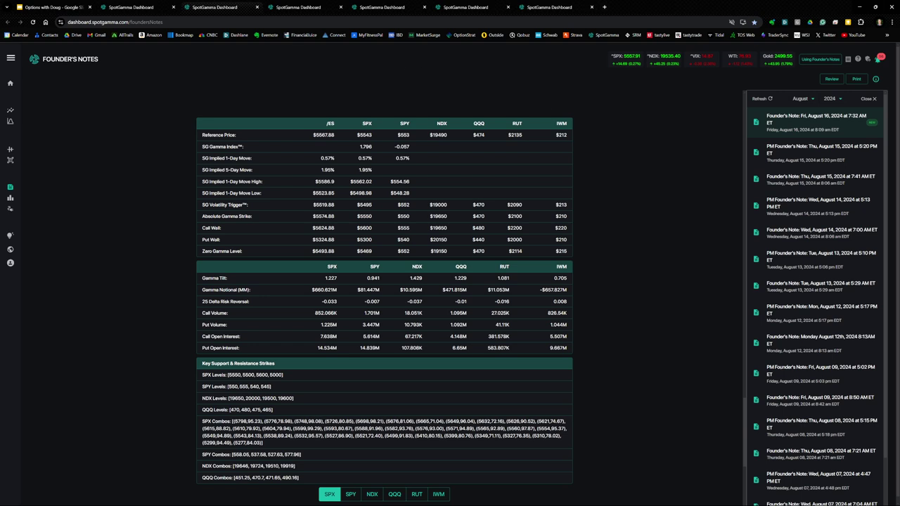
drag(188, 296, 221, 304)
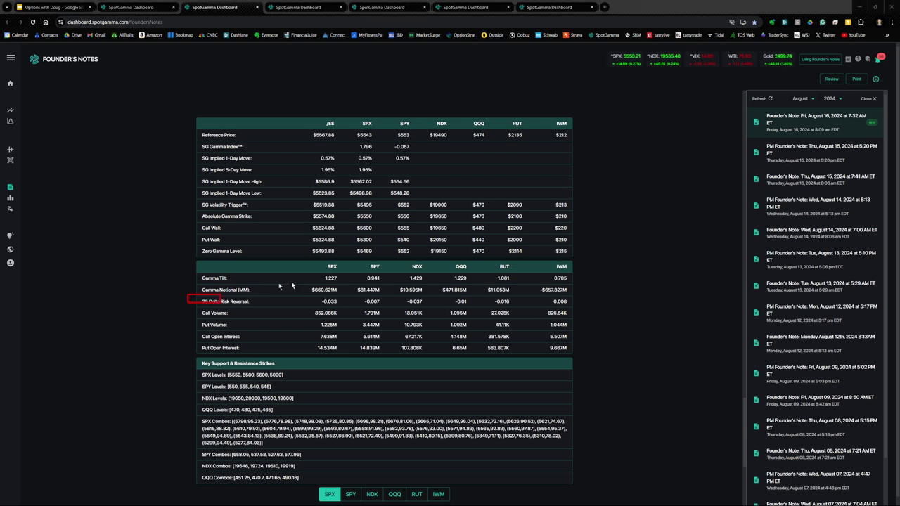
drag(291, 285, 476, 285)
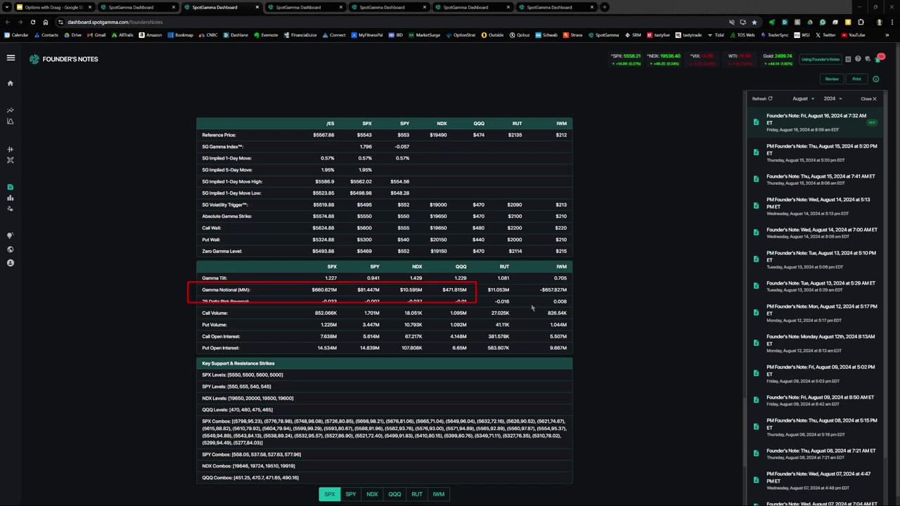
drag(314, 280, 479, 258)
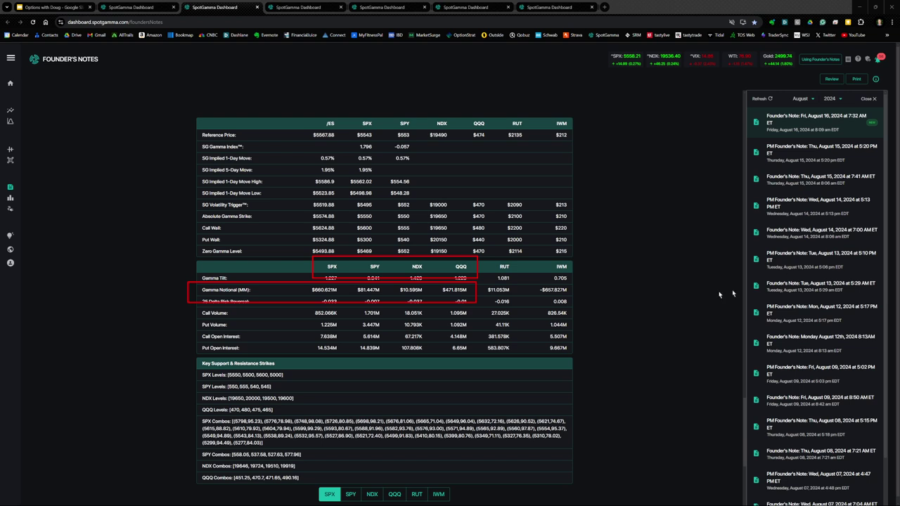
drag(304, 319, 319, 296)
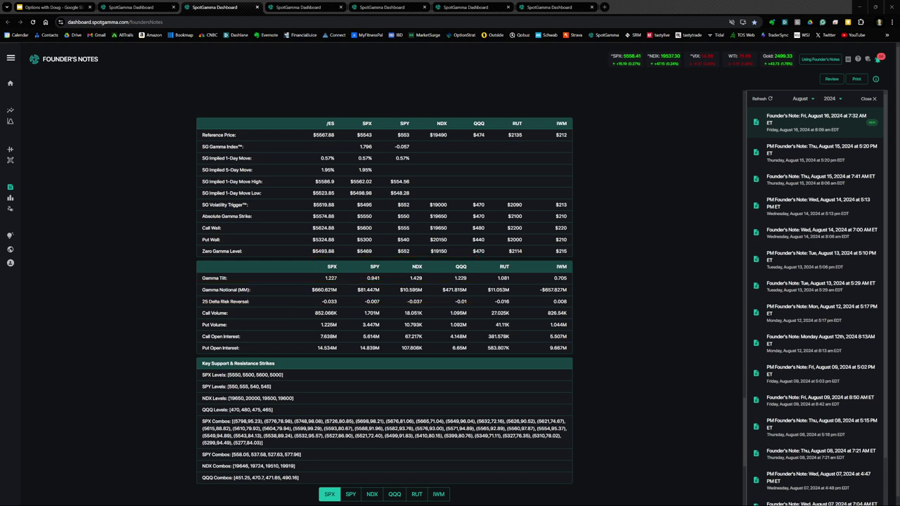
Step: Open the SPX Vanna Model, box the Delta Notional and Spot labels, point at both curves, and mark the gap between them with an upward arrow
click(292, 8)
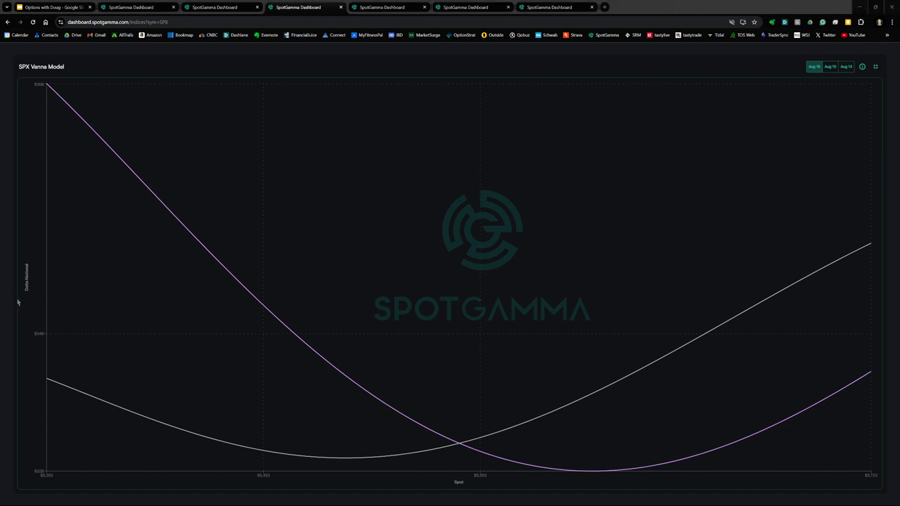
drag(17, 301, 34, 259)
mouse_move(450, 491)
mouse_down()
mouse_move(467, 470)
mouse_move(493, 473)
mouse_up()
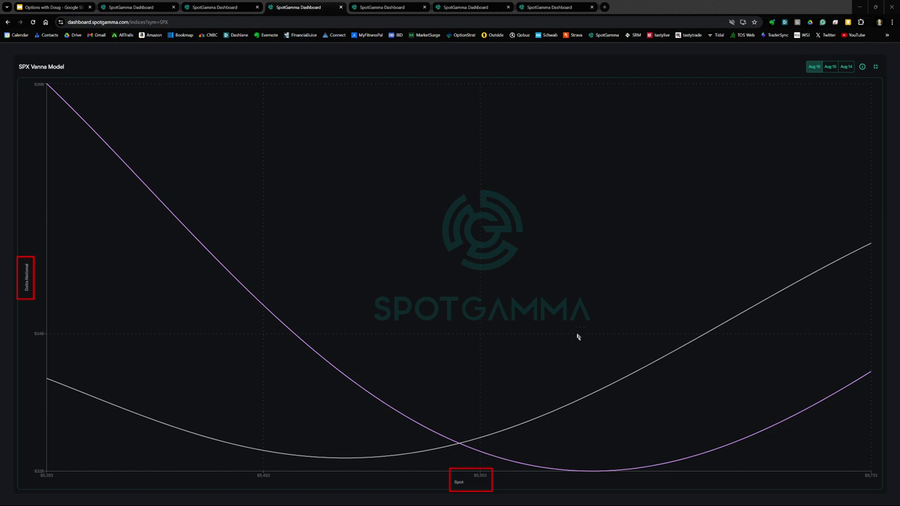
drag(578, 334, 598, 389)
drag(679, 429, 695, 457)
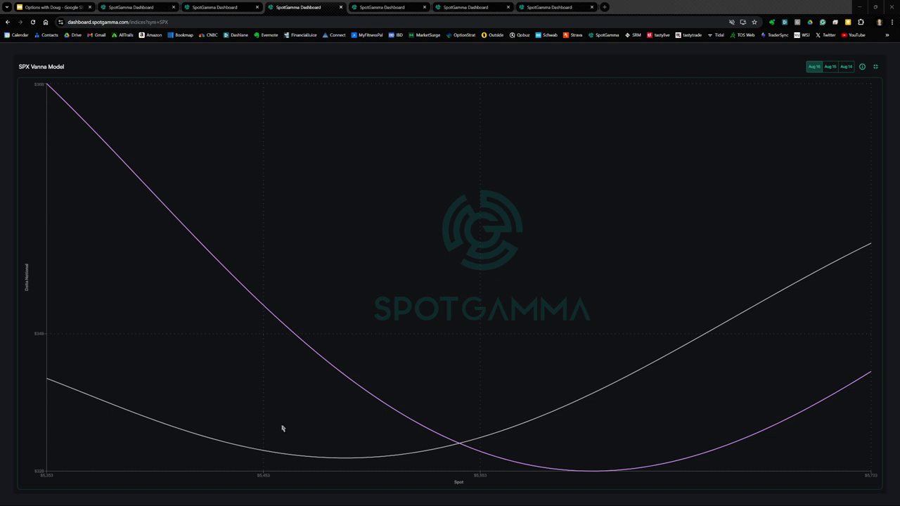
drag(261, 450, 261, 307)
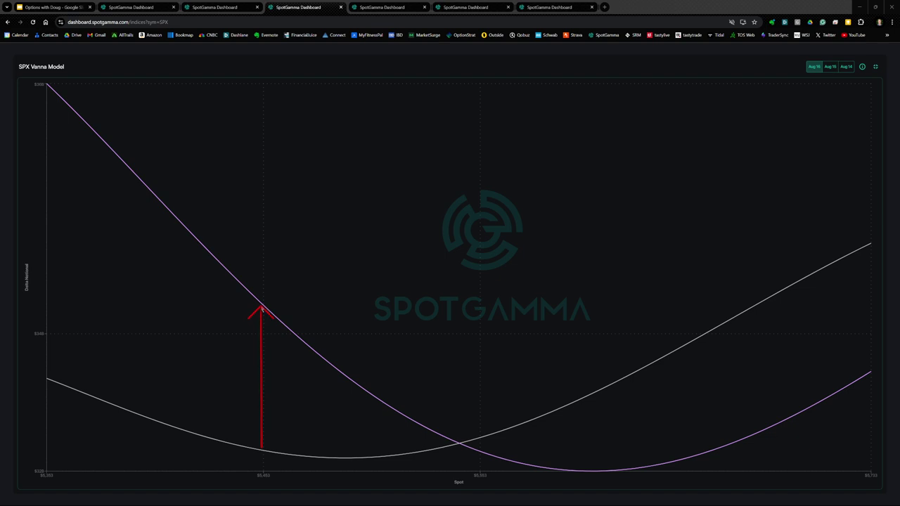
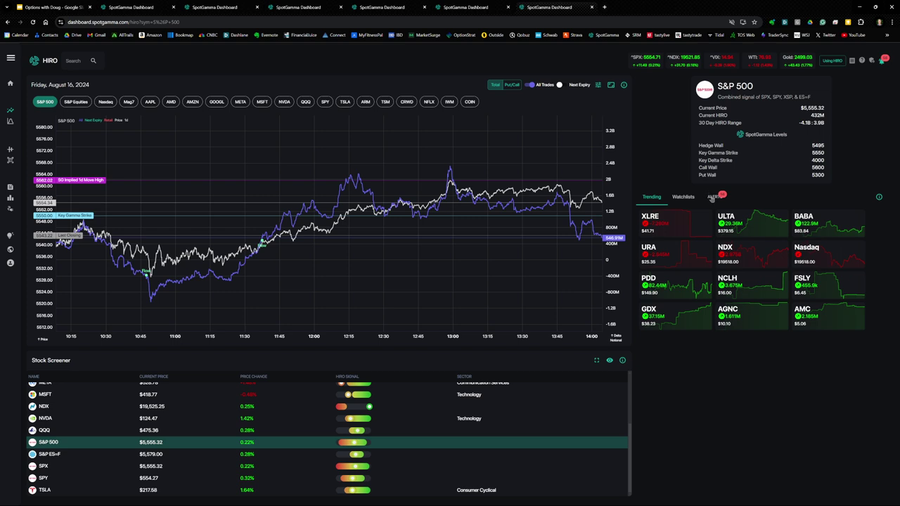
Step: Show the watchlists beside the HIRO chart, box the S&P 500 combined-signal heading, and clear the box
click(683, 197)
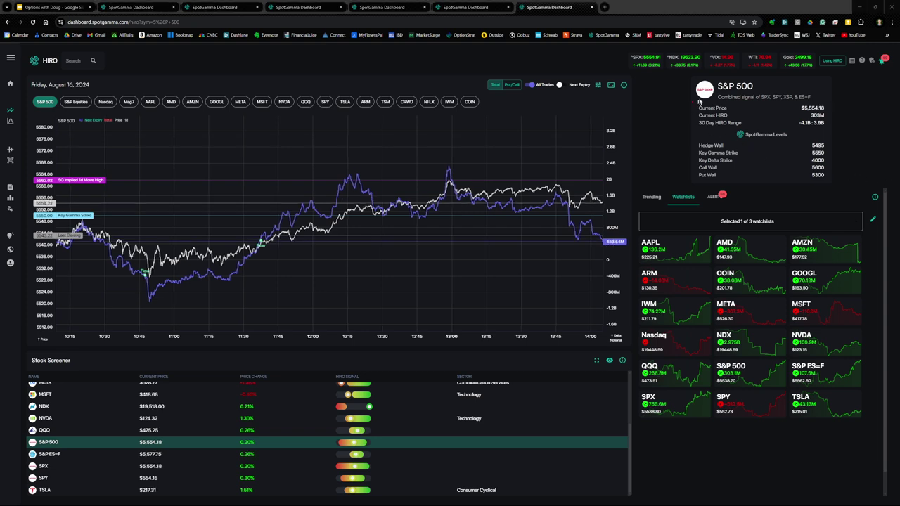
mouse_move(693, 104)
mouse_down()
mouse_move(828, 73)
mouse_move(820, 78)
mouse_up()
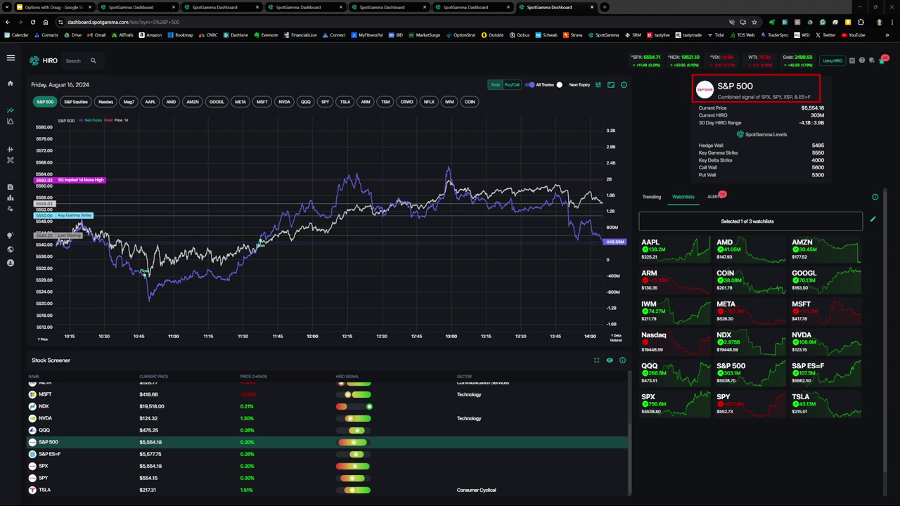
key(Escape)
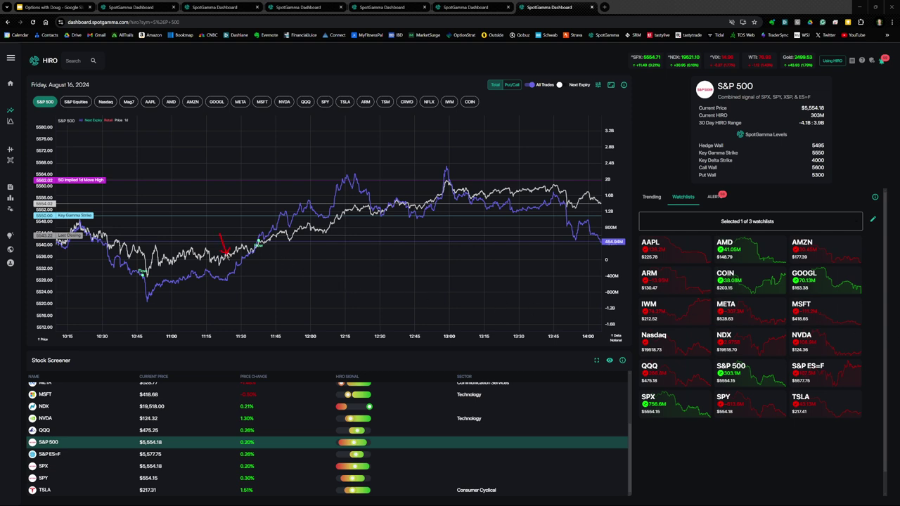
Step: Point at the S&P 500 HIRO line, trace its morning decline and the following rise with arrows, and clear all arrows
drag(266, 282, 248, 255)
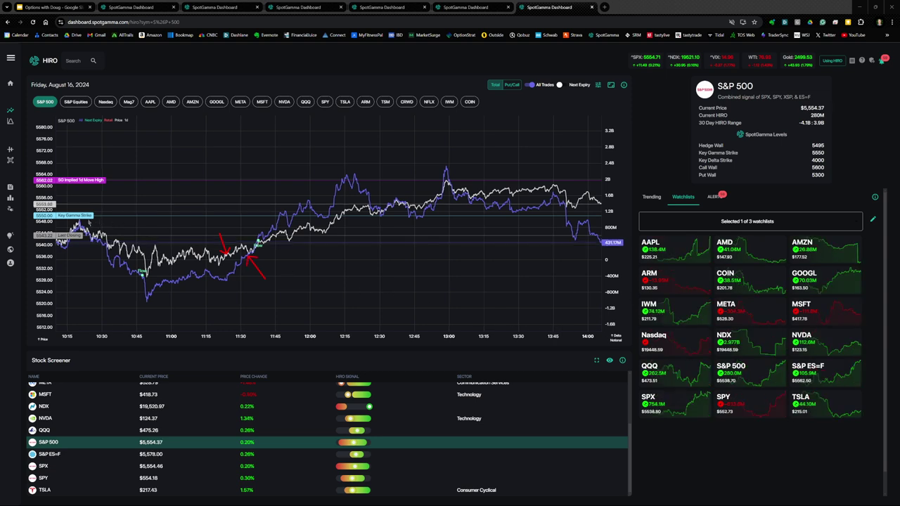
drag(89, 222, 143, 270)
drag(151, 296, 296, 229)
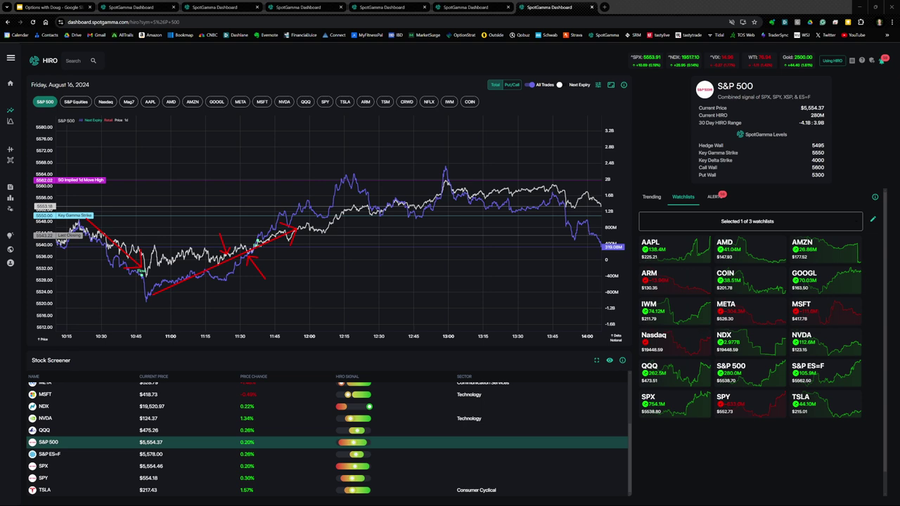
key(Escape)
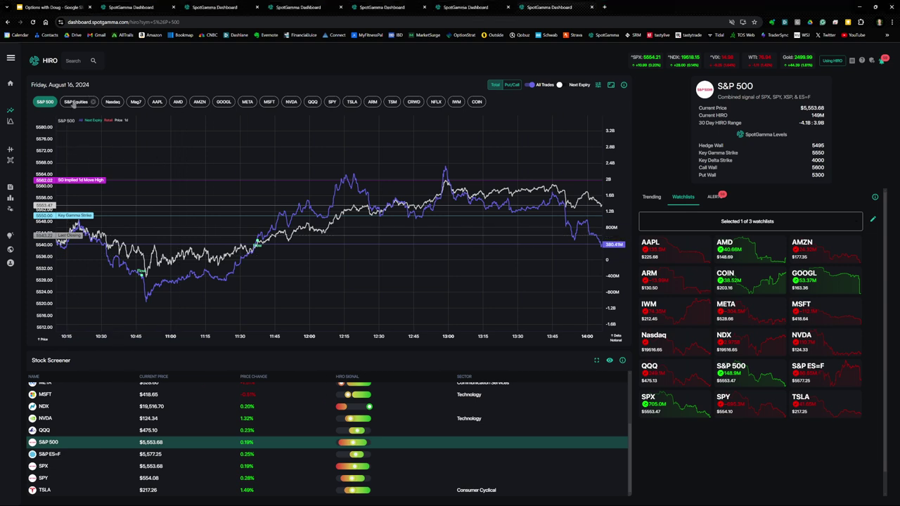
Step: Display the HIRO signal for S&P Equities, box its heading, and expand the chart to full screen
click(73, 103)
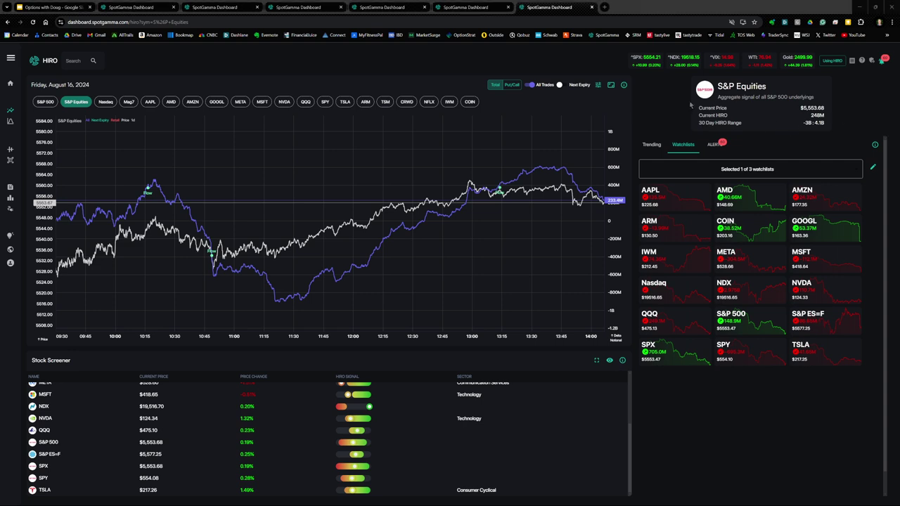
mouse_move(689, 100)
mouse_down()
mouse_move(805, 70)
mouse_move(823, 76)
mouse_up()
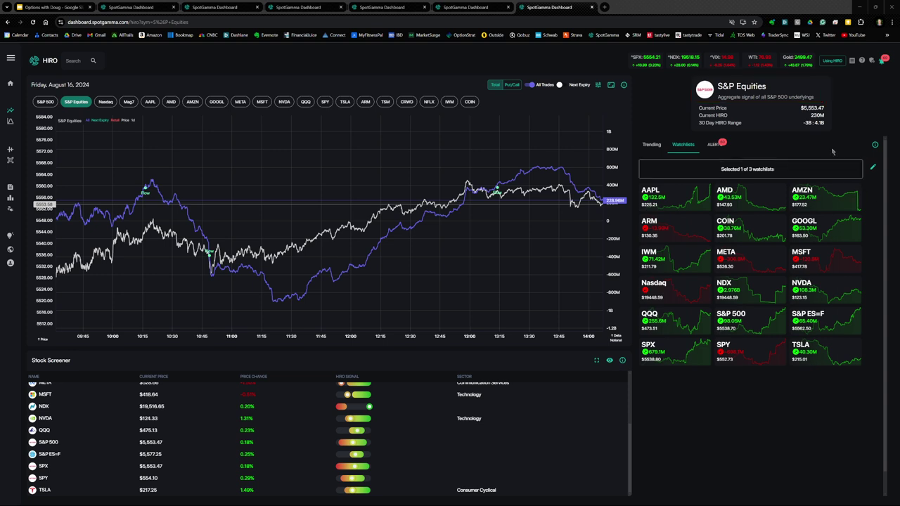
click(611, 85)
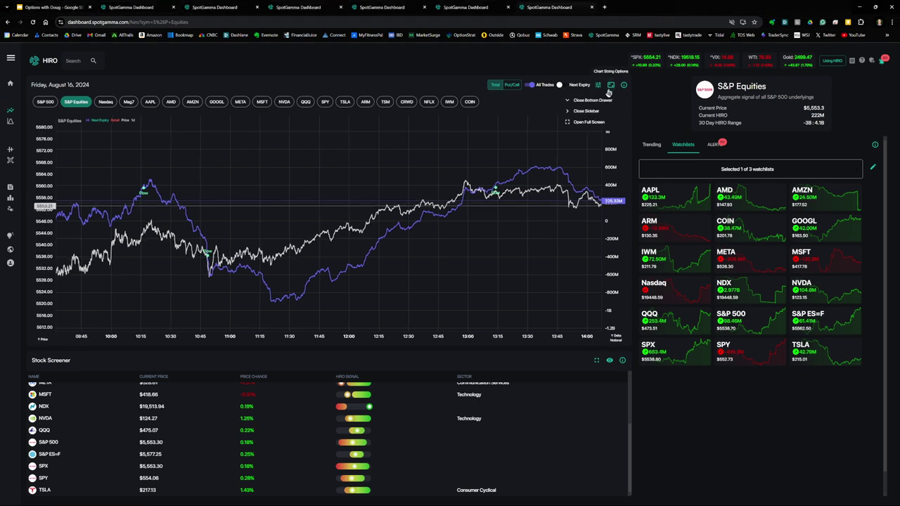
click(587, 122)
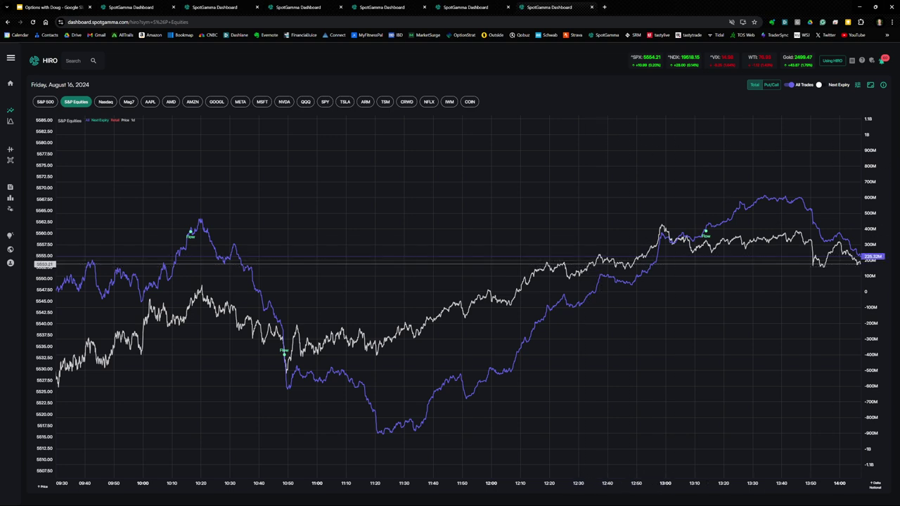
click(599, 220)
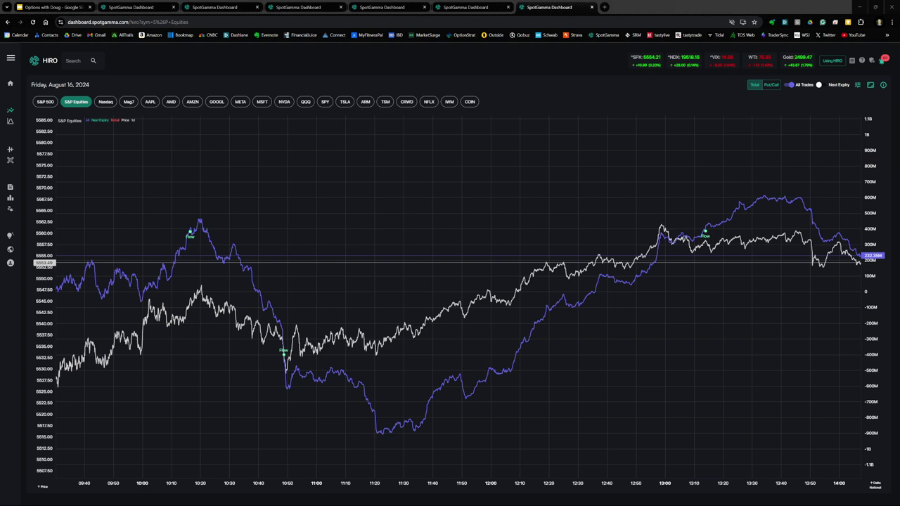
Step: Trace the S&P Equities HIRO line sideways until 10:00 and up toward 10:20, point at the first Flow marker, and clear the arrows
drag(64, 281, 141, 282)
drag(141, 282, 187, 222)
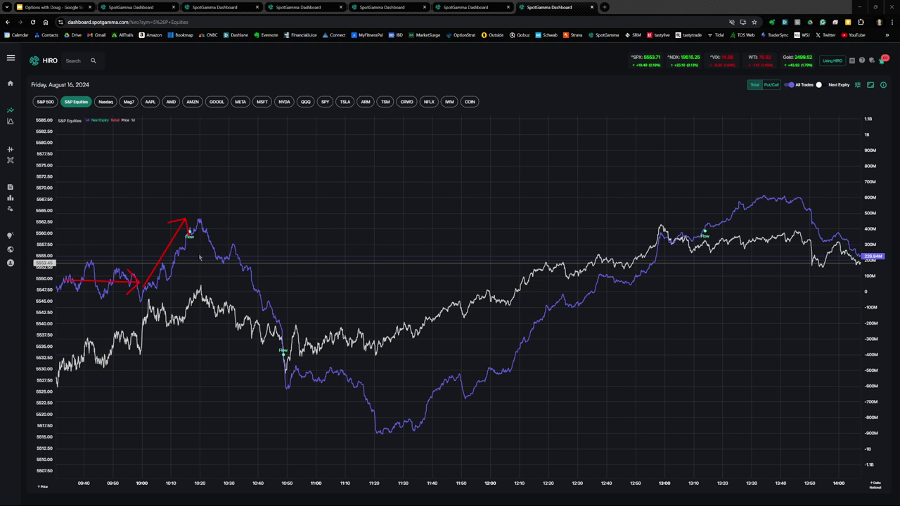
drag(209, 261, 196, 240)
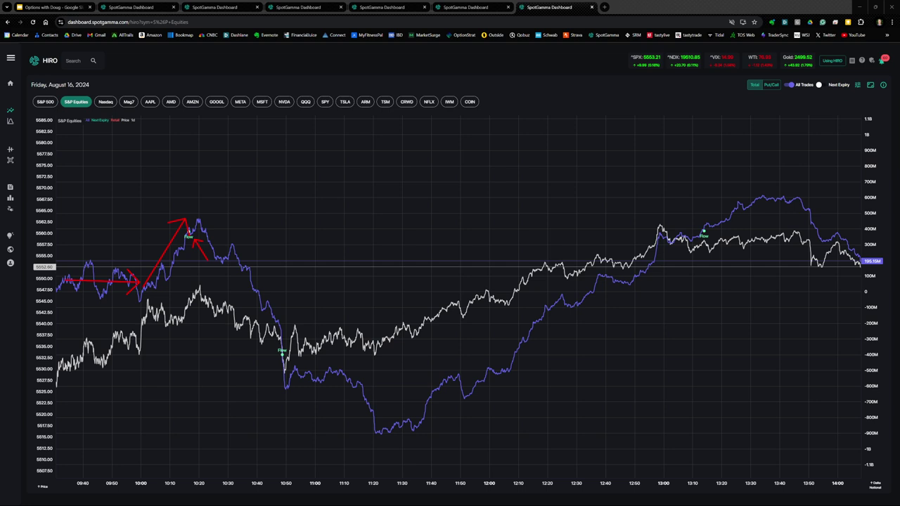
key(Escape)
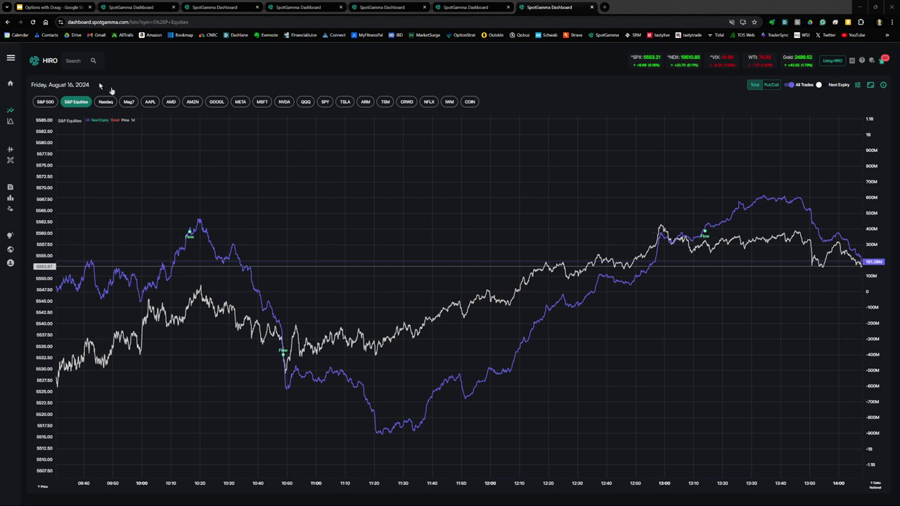
Step: Show the S&P 500 HIRO chart for the morning, trace its rise, fall and recovery with arrows, point at the 10:47 Flow marker, and clear everything
click(44, 103)
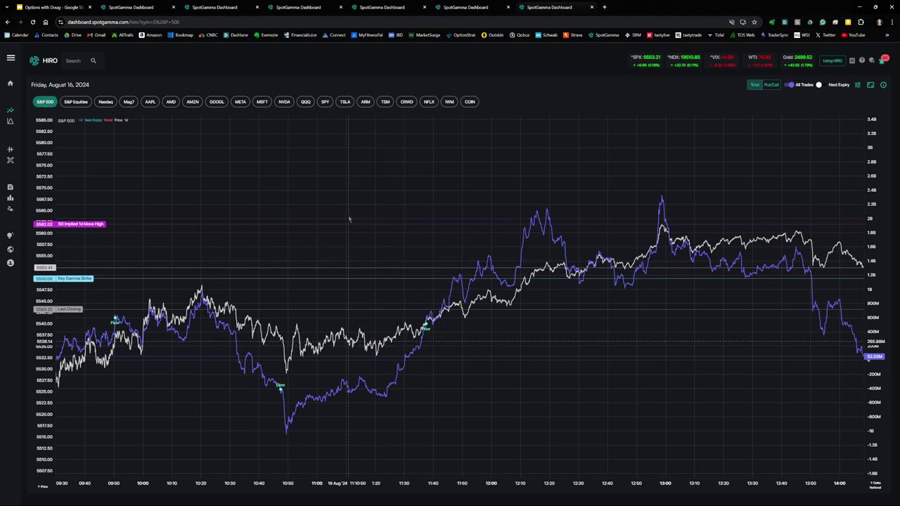
scroll(350, 218, up, 3)
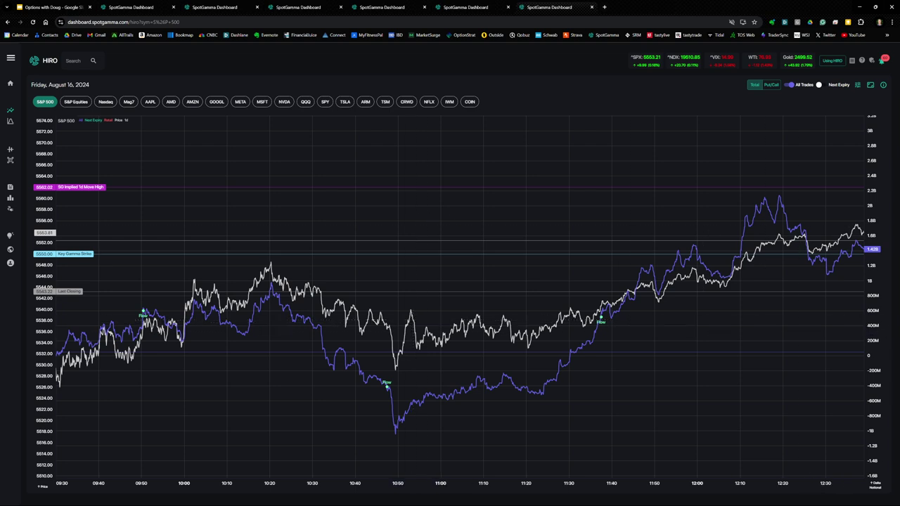
key(alt+Tab)
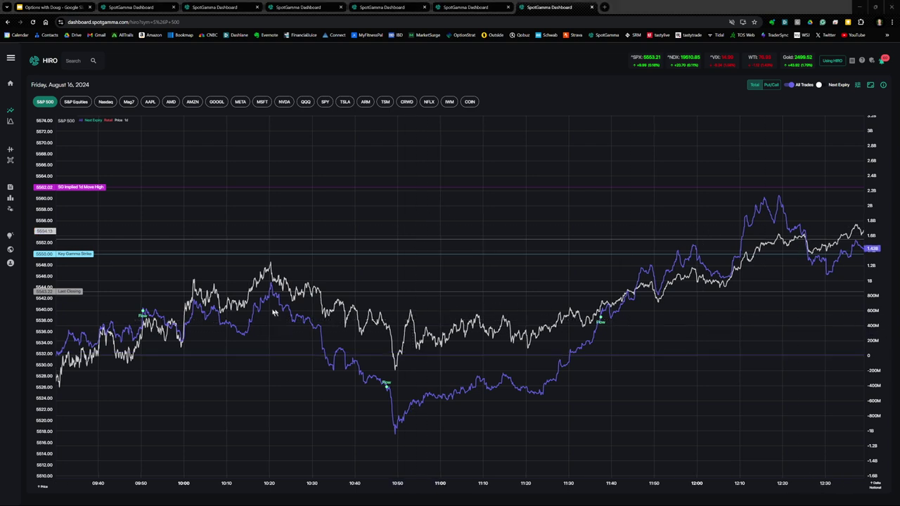
drag(67, 337, 258, 268)
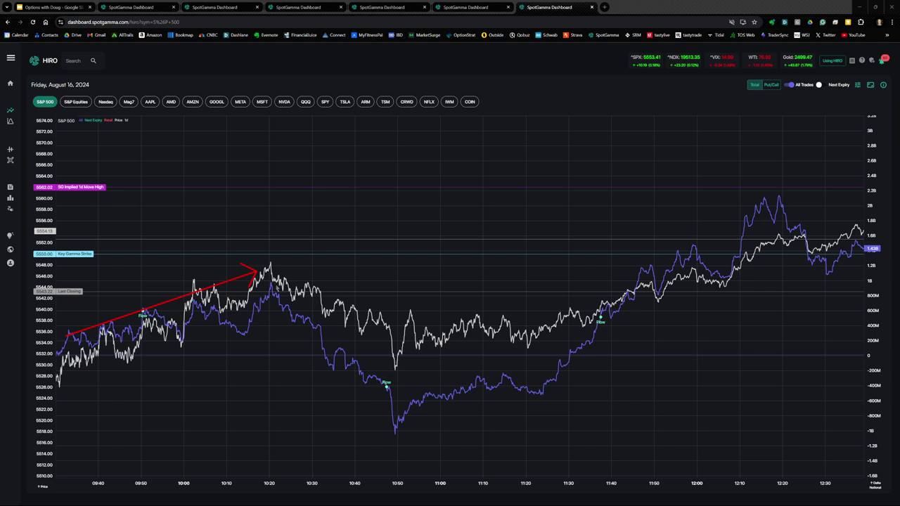
drag(275, 283, 385, 375)
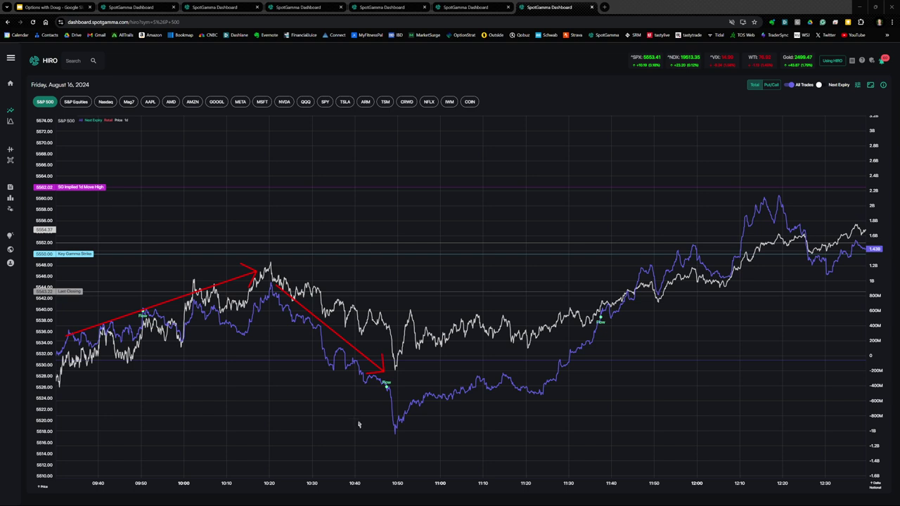
drag(357, 422, 386, 390)
mouse_move(420, 454)
mouse_down()
mouse_move(401, 431)
mouse_move(524, 401)
mouse_up()
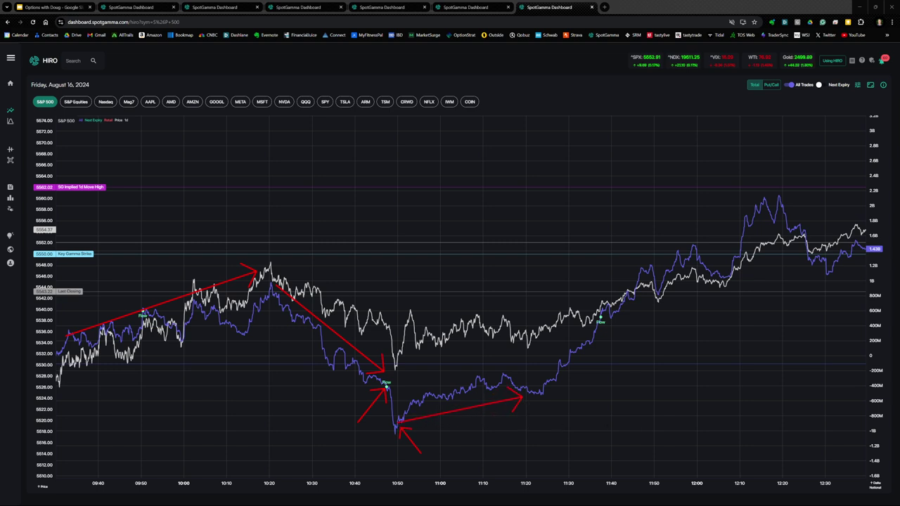
key(Escape)
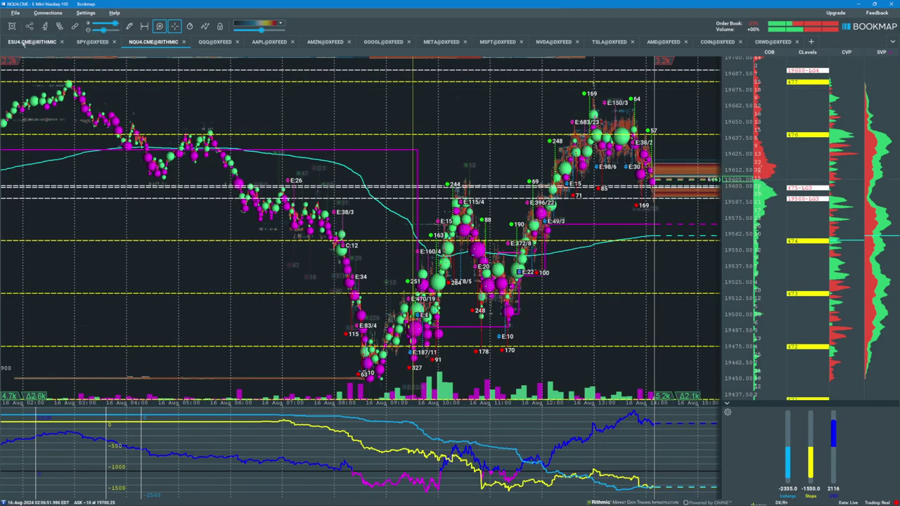
Step: In Bookmap, show the ESU4 chart from about 08:30 and point at the tall volume bar just before 10:00
click(23, 42)
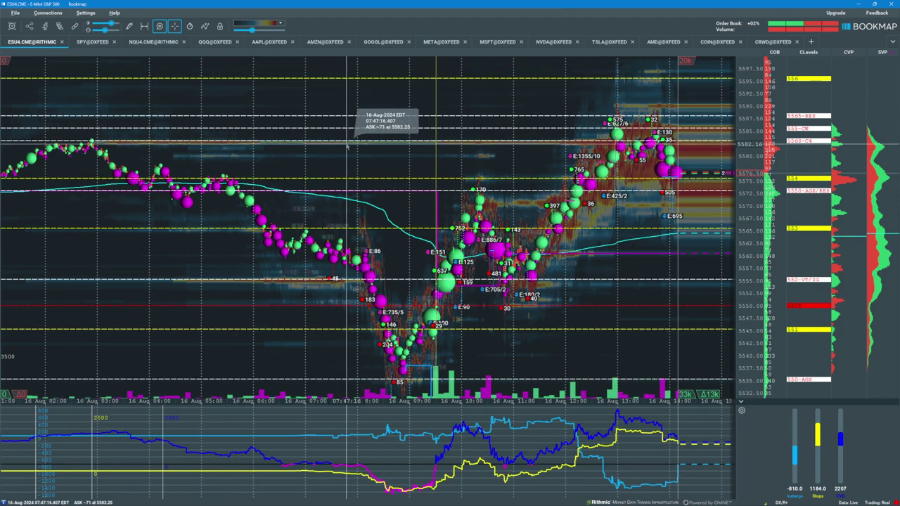
scroll(346, 145, up, 2)
scroll(347, 146, up, 4)
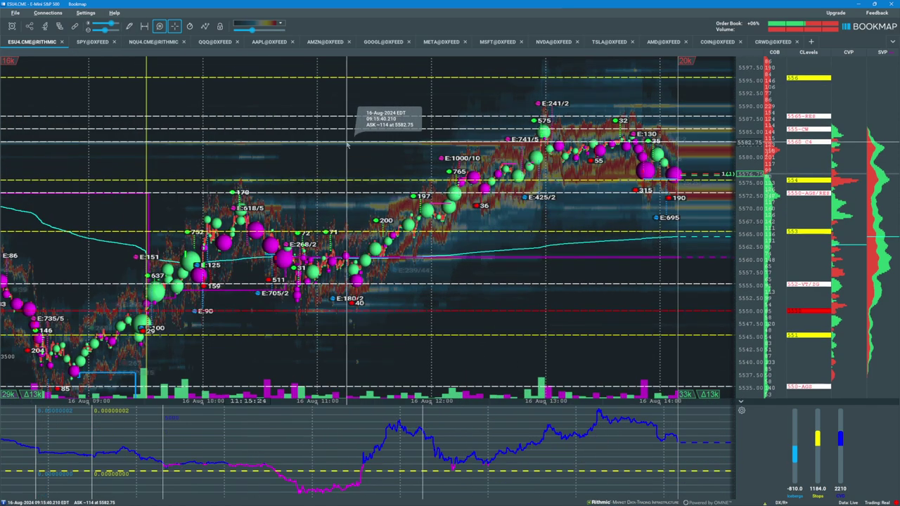
scroll(347, 145, down, 1)
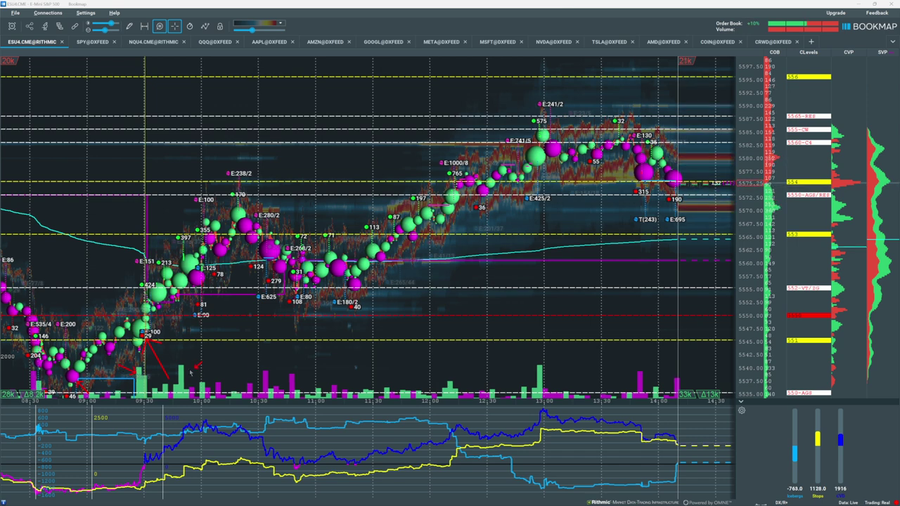
drag(201, 362, 182, 369)
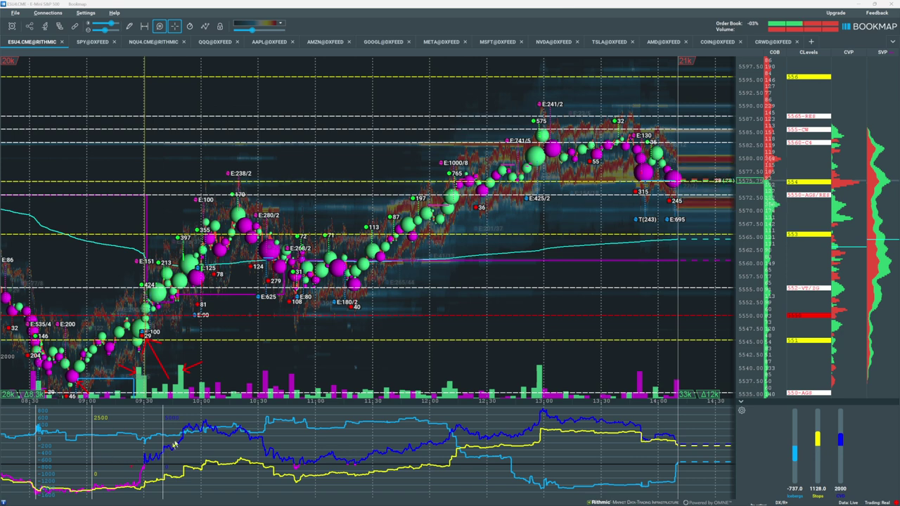
Step: Trace the dark blue indicator line with arrows: up from 09:30 to 10:00, sideways to 10:20, and down to 10:50
drag(133, 468, 190, 422)
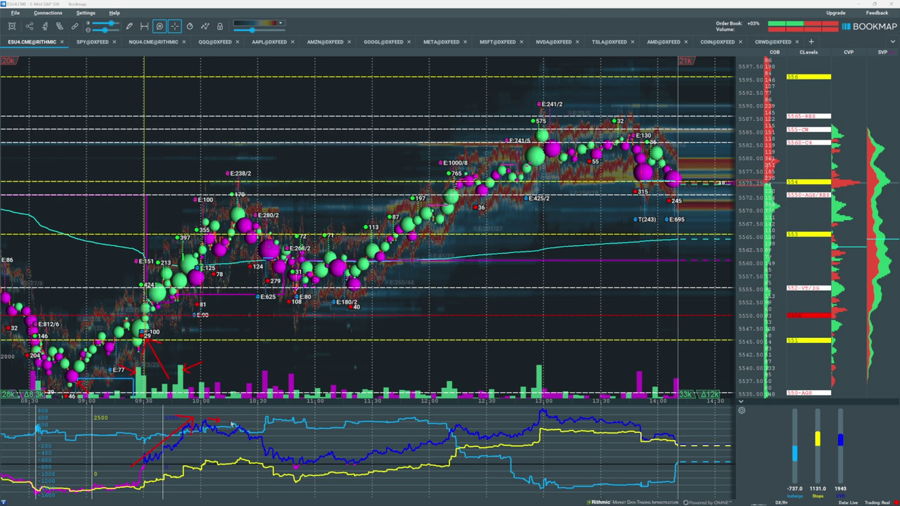
drag(210, 423, 242, 424)
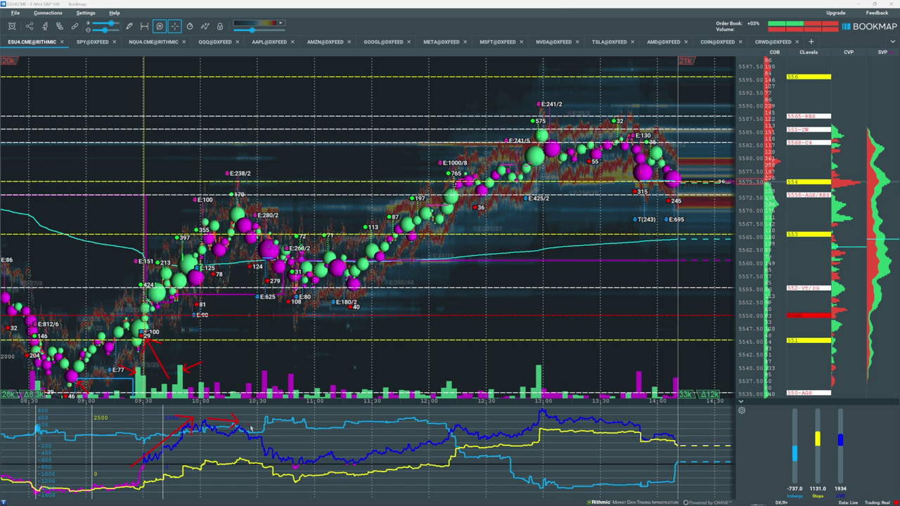
drag(248, 425, 296, 461)
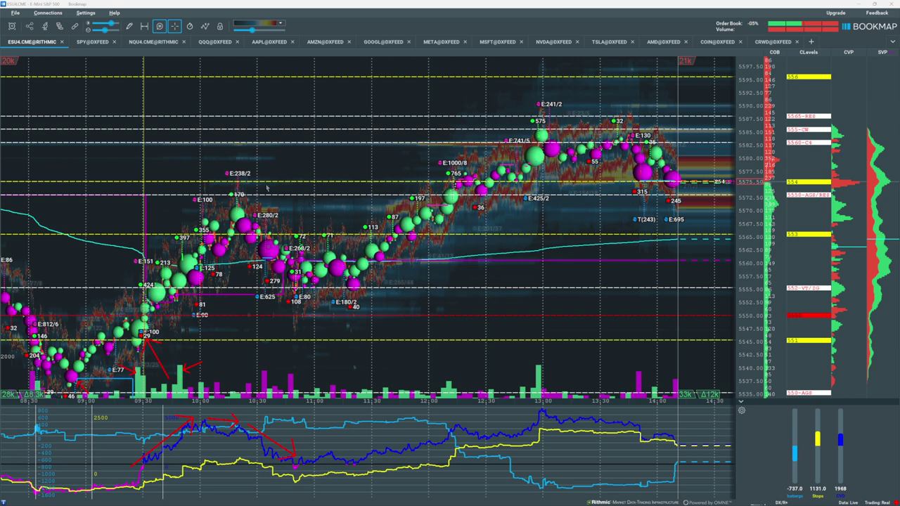
Step: Point at the price turn near 10:25, the low near 11:20, the 552-VT/ZG level and the 13:00 high, and clear all arrows
drag(266, 187, 248, 224)
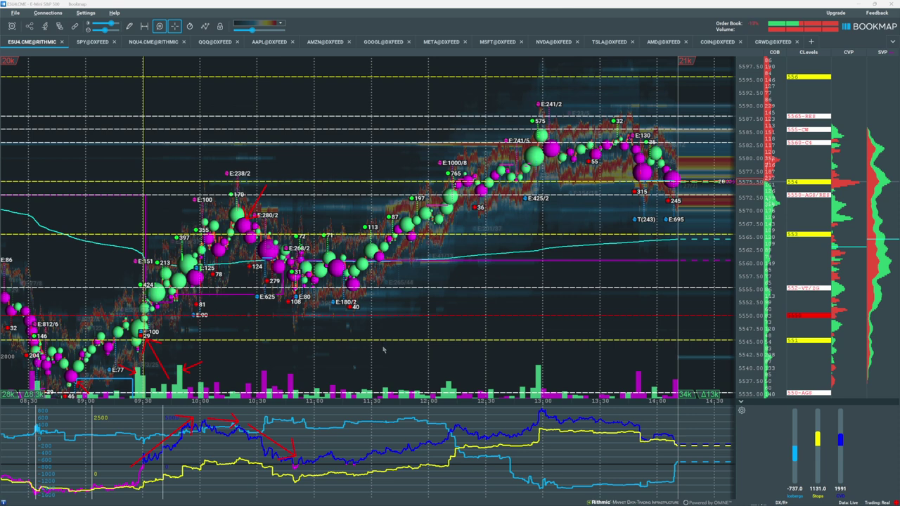
drag(371, 320, 356, 292)
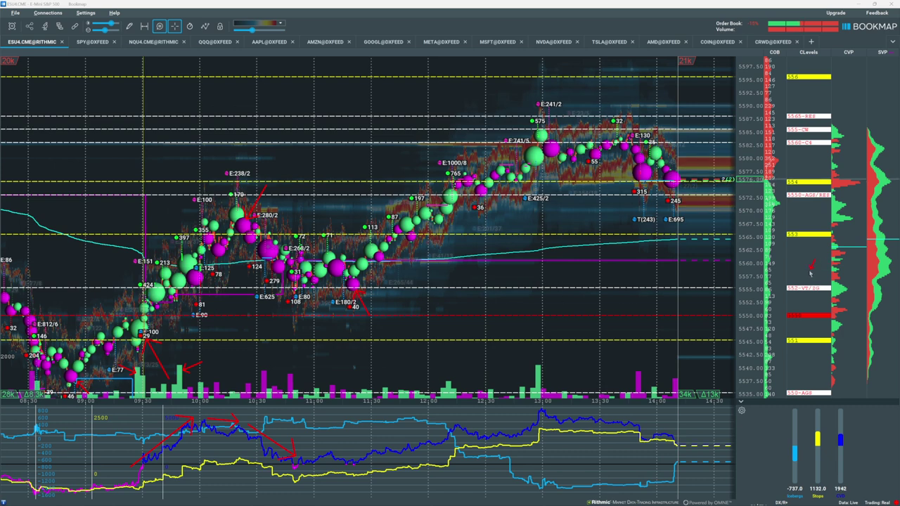
drag(810, 273, 808, 281)
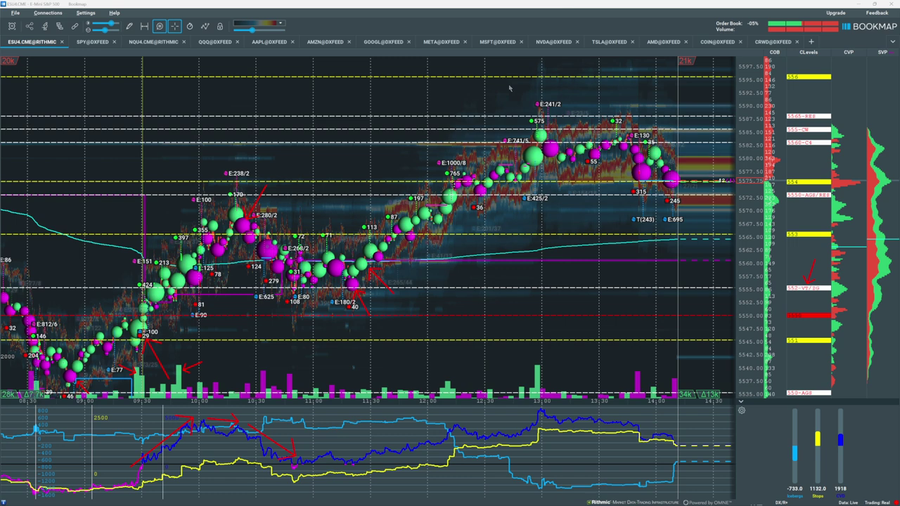
drag(511, 86, 536, 125)
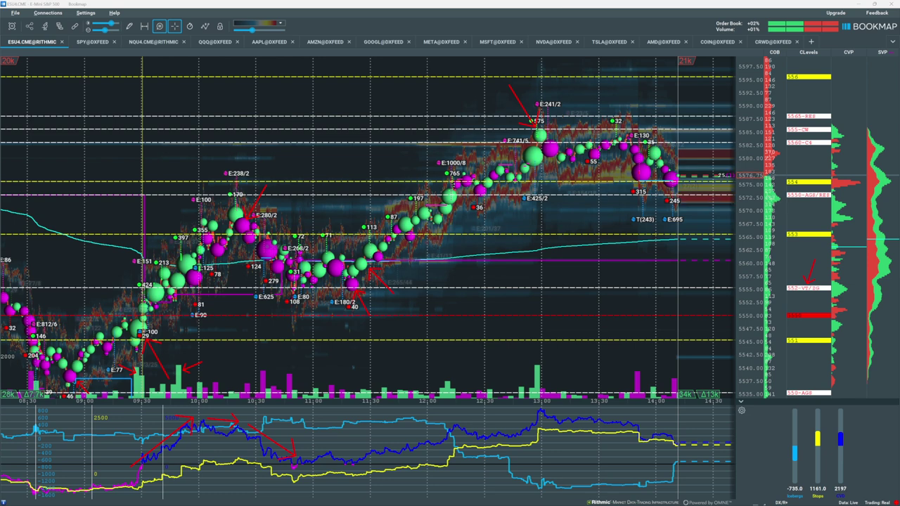
key(Escape)
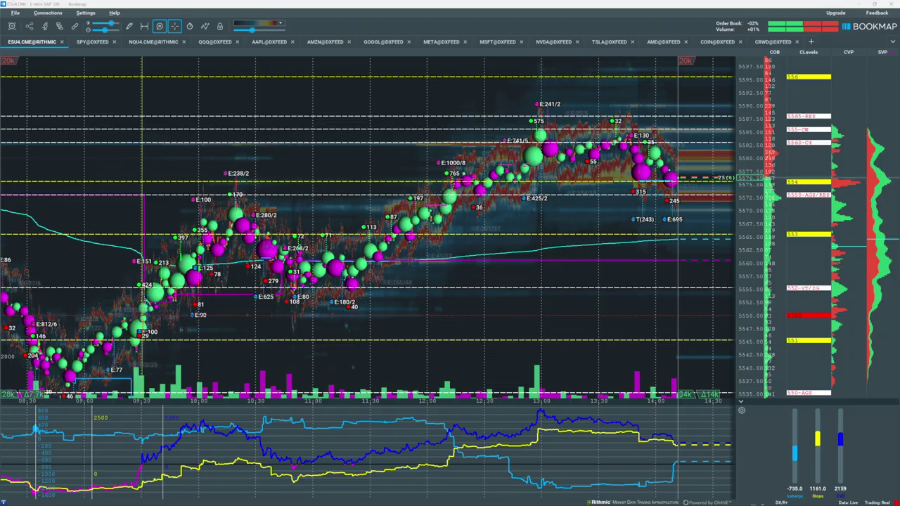
Step: Return to the S&P 500 HIRO chart, point at the 10:20 price peak and the Flow marker before 10:50, and clear the arrows
key(alt+Tab)
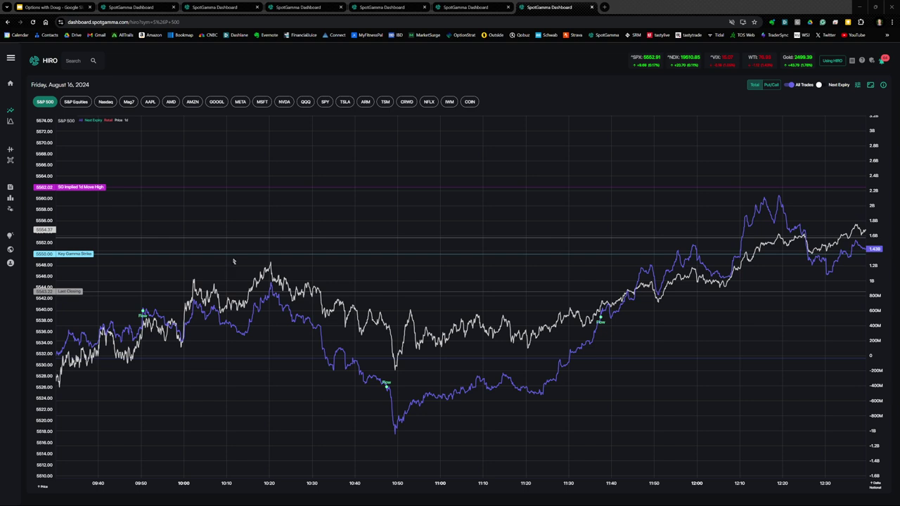
drag(233, 259, 261, 270)
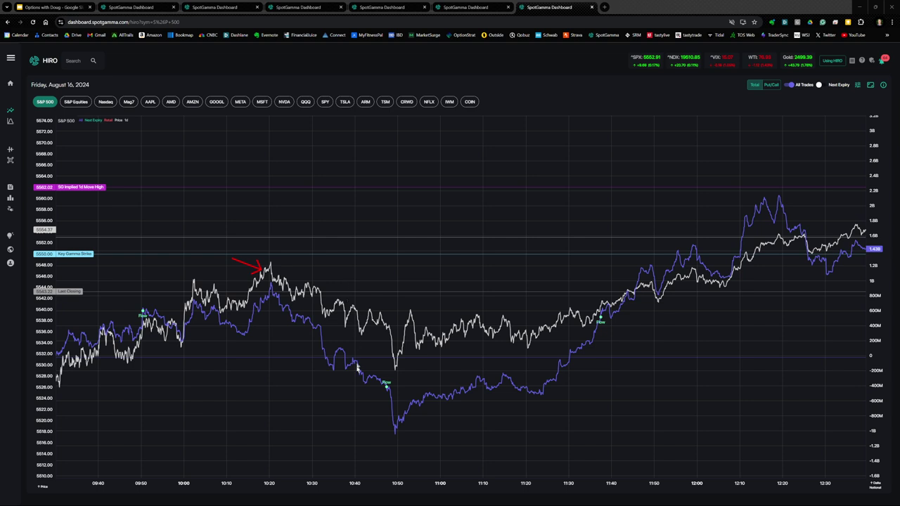
drag(355, 428, 386, 391)
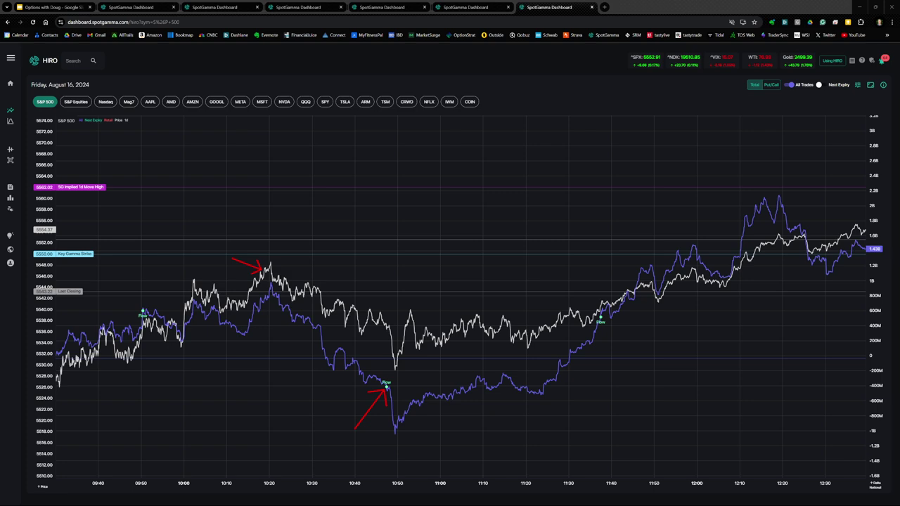
key(Escape)
Step: Split the HIRO signal into puts and calls, glance at S&P Equities, and return to S&P 500 focused on 09:30 to 12:10
scroll(804, 331, down, 5)
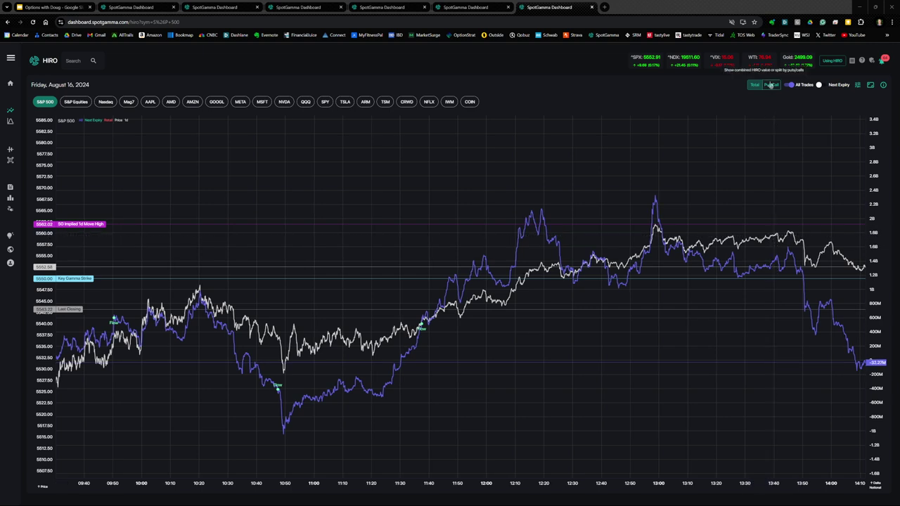
click(771, 85)
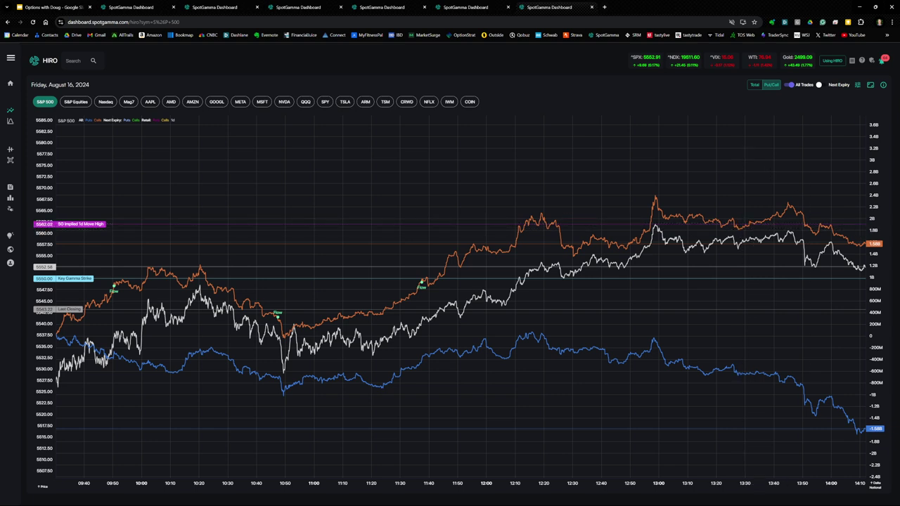
scroll(266, 306, up, 10)
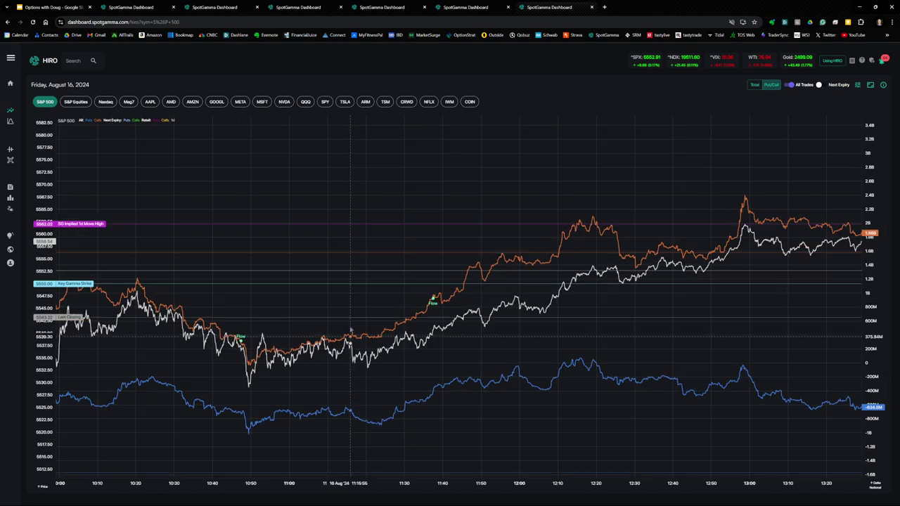
click(73, 102)
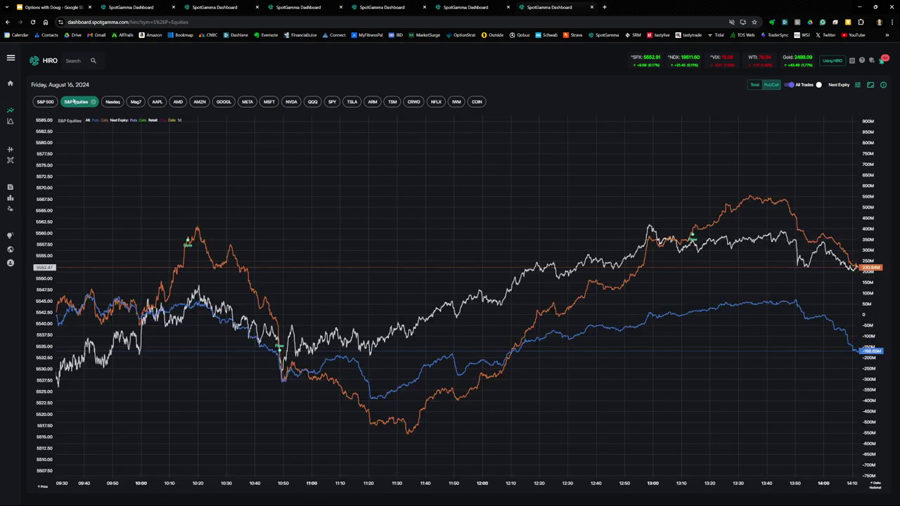
click(46, 102)
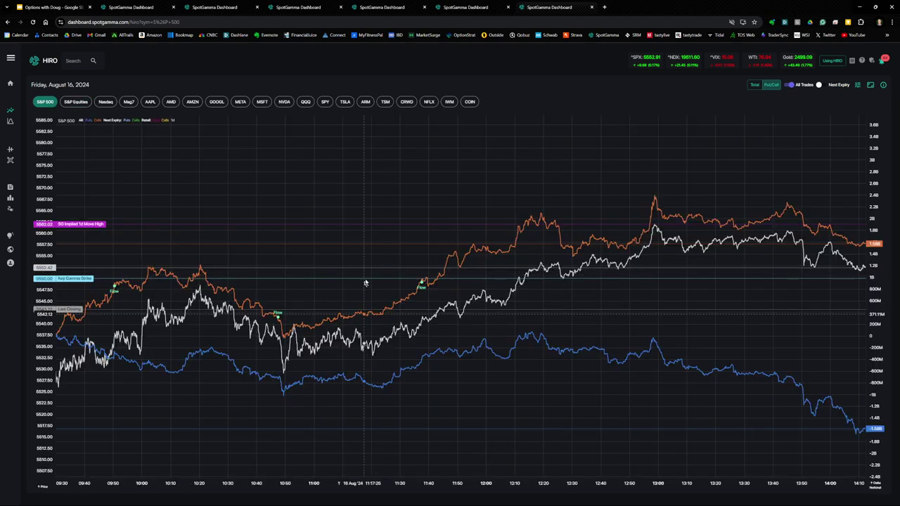
scroll(369, 278, up, 3)
drag(231, 262, 626, 233)
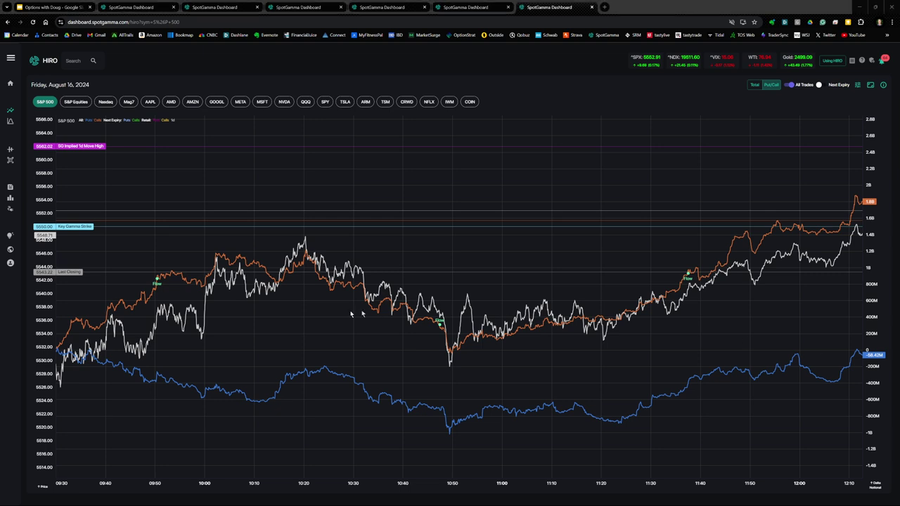
Step: Trace the S&P 500 call and put lines with arrows through the morning, the 10:20 to 10:50 decline and the rise after it, and clear the arrows
mouse_move(62, 325)
mouse_down()
mouse_move(150, 281)
mouse_move(290, 241)
mouse_up()
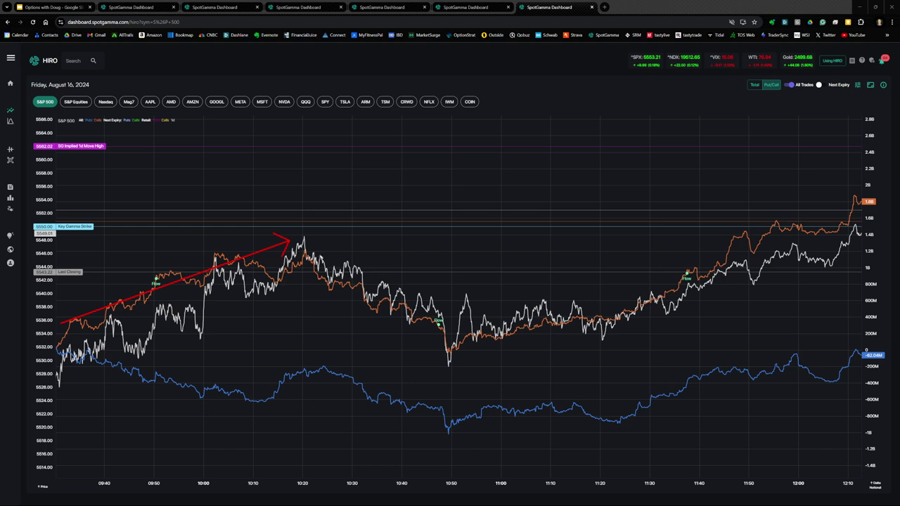
mouse_move(66, 351)
mouse_down()
mouse_move(244, 412)
mouse_move(262, 402)
mouse_up()
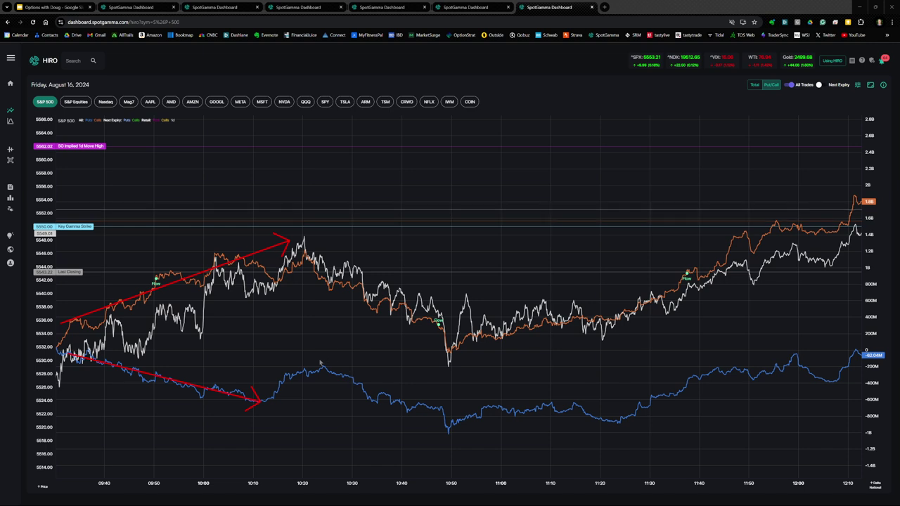
drag(308, 259, 442, 313)
drag(316, 363, 442, 407)
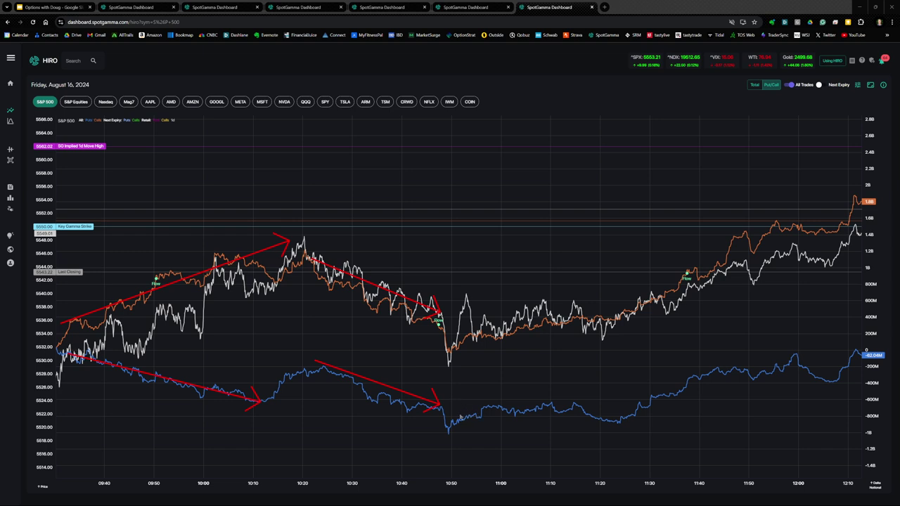
drag(460, 416, 685, 366)
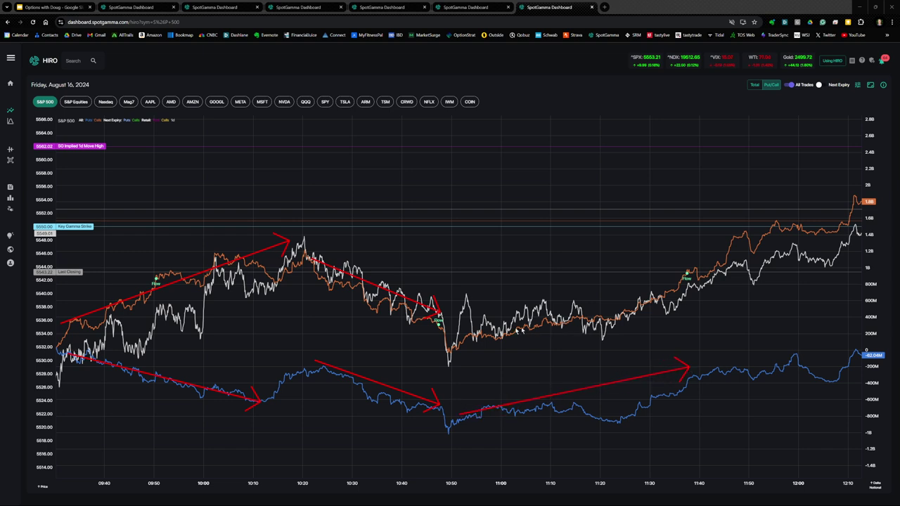
drag(476, 327, 659, 291)
key(Escape)
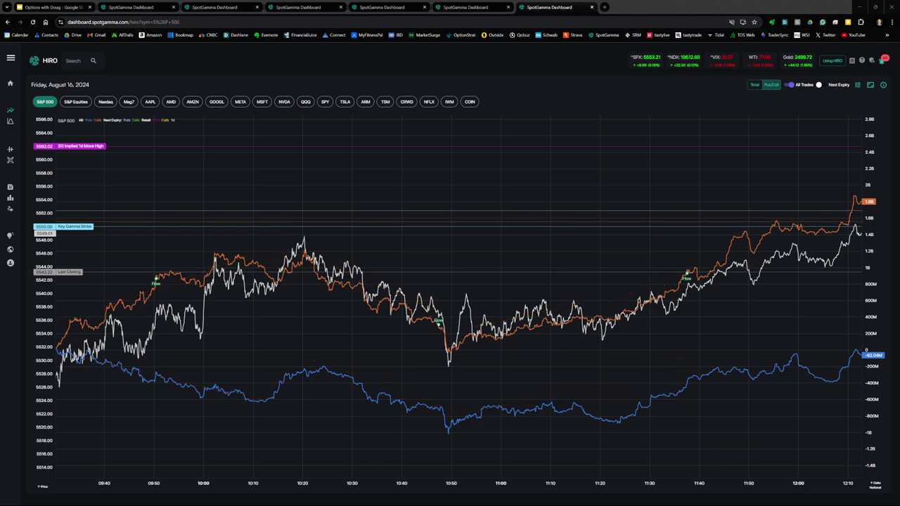
Step: Display the HIRO chart for S&P Equities as the combined total signal
click(72, 102)
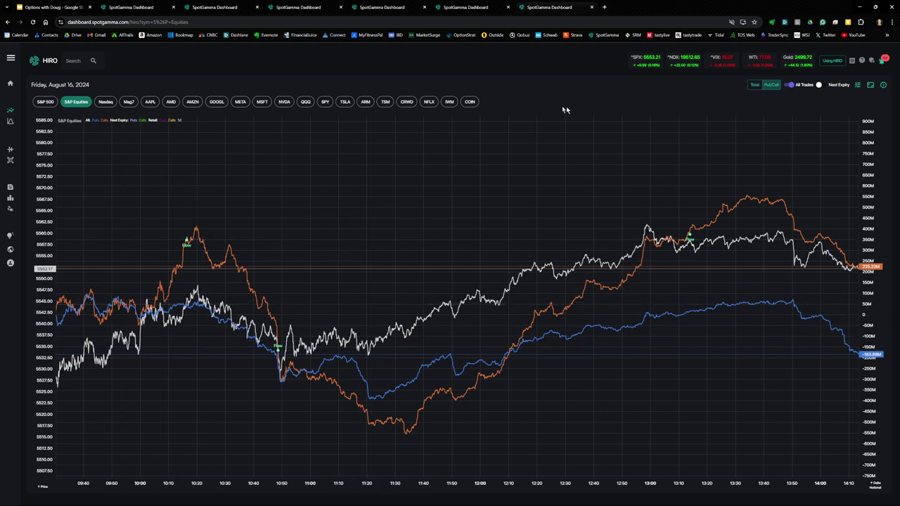
click(755, 86)
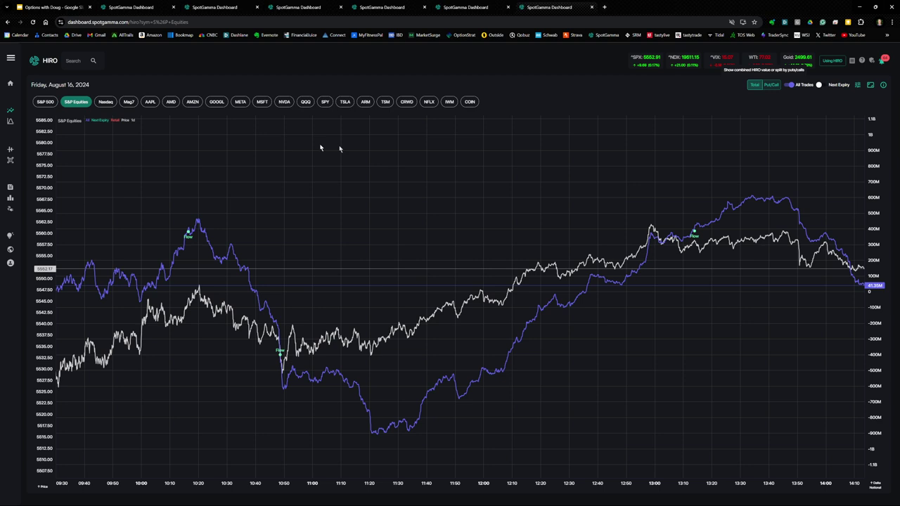
Step: Display the Nasdaq HIRO chart outside full screen, review its summary details, and do the same for Mag7
click(106, 103)
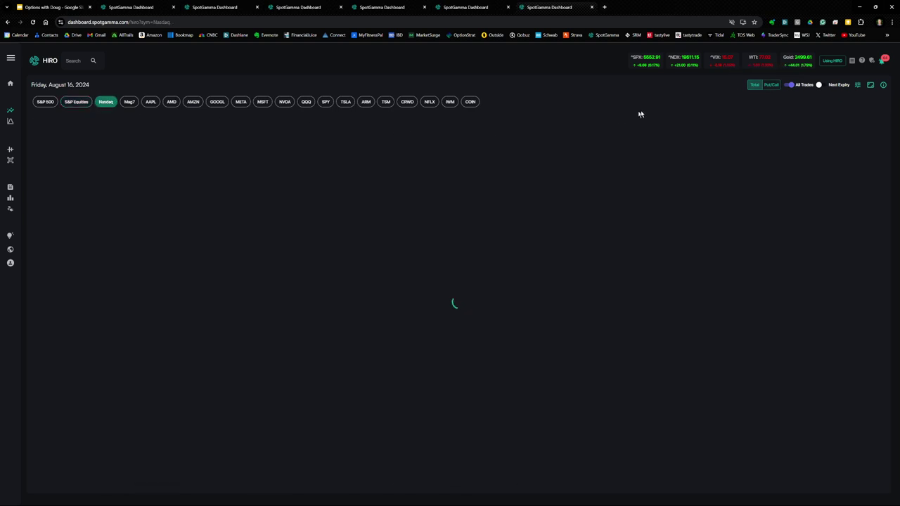
click(870, 86)
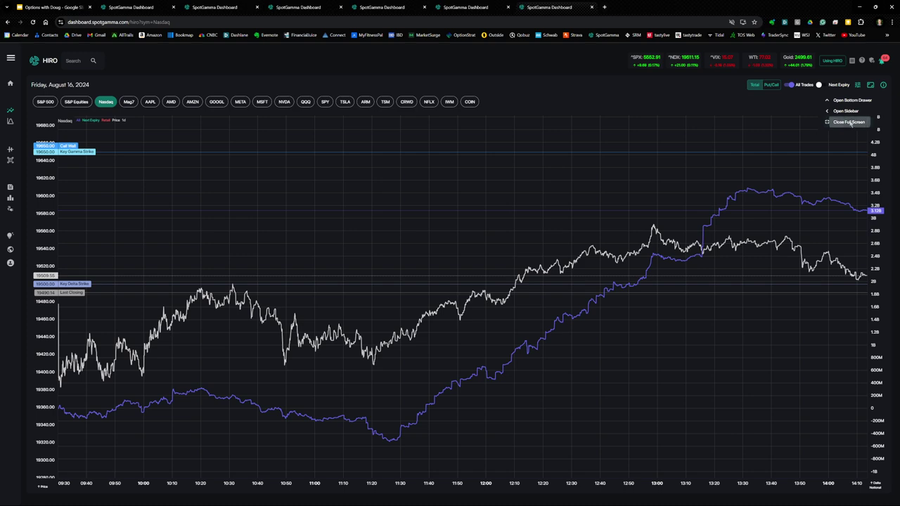
click(849, 123)
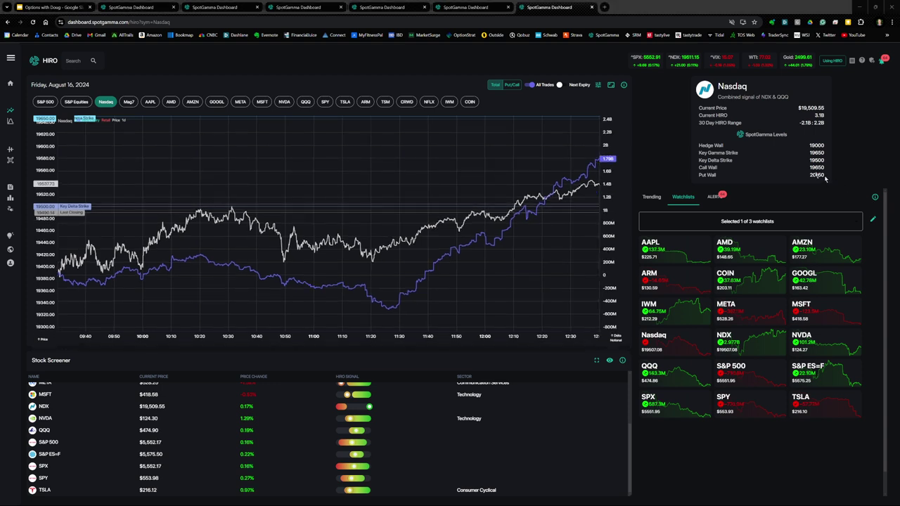
mouse_move(721, 102)
mouse_down()
mouse_move(775, 98)
mouse_move(803, 79)
mouse_up()
click(129, 102)
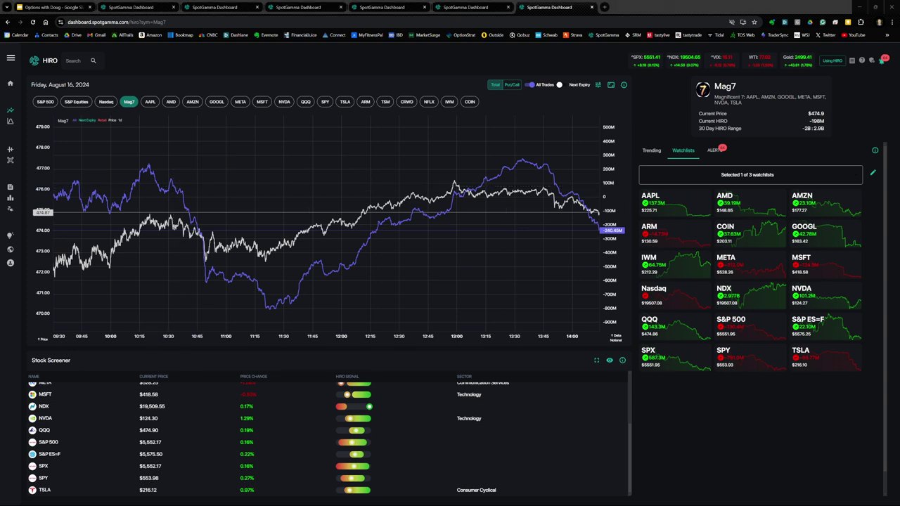
mouse_move(686, 110)
mouse_down()
mouse_move(704, 99)
mouse_move(842, 78)
mouse_up()
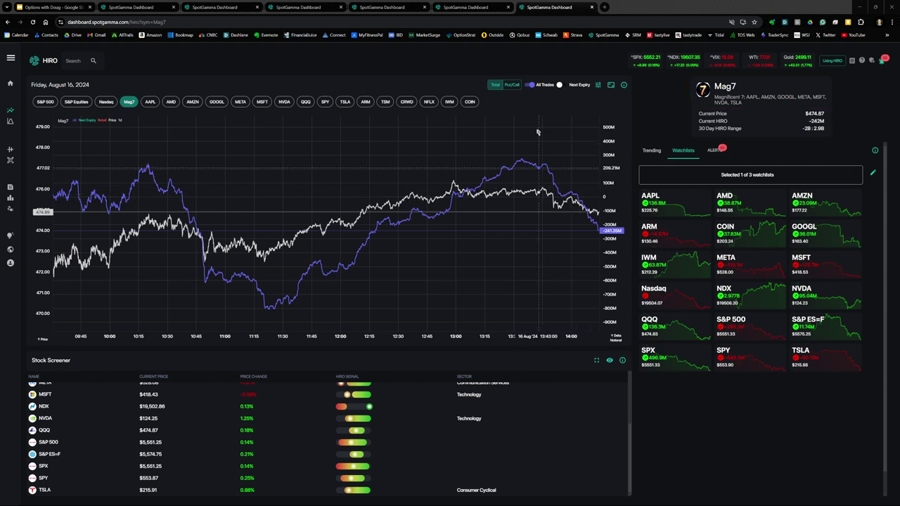
Step: Return to the Nasdaq HIRO chart in full screen and trace its morning moves between 09:35 and 11:00 with arrows, clearing them
click(106, 102)
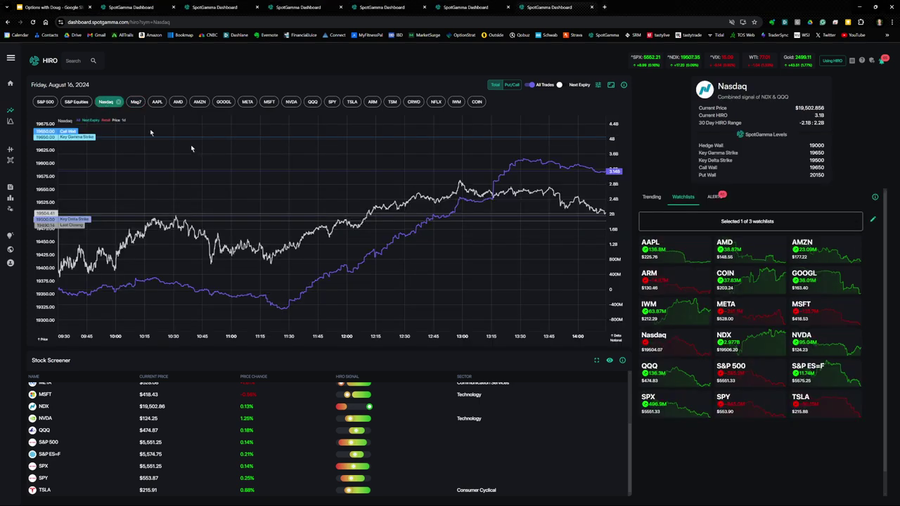
click(611, 85)
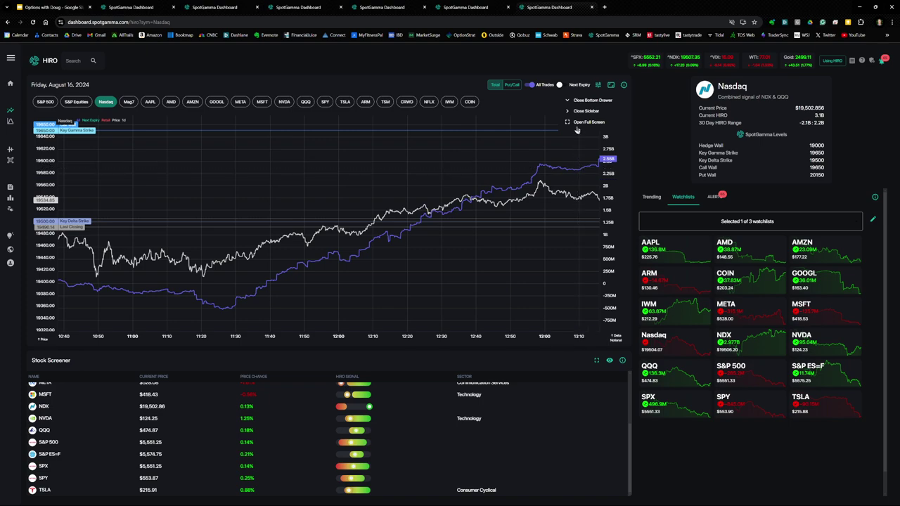
click(576, 123)
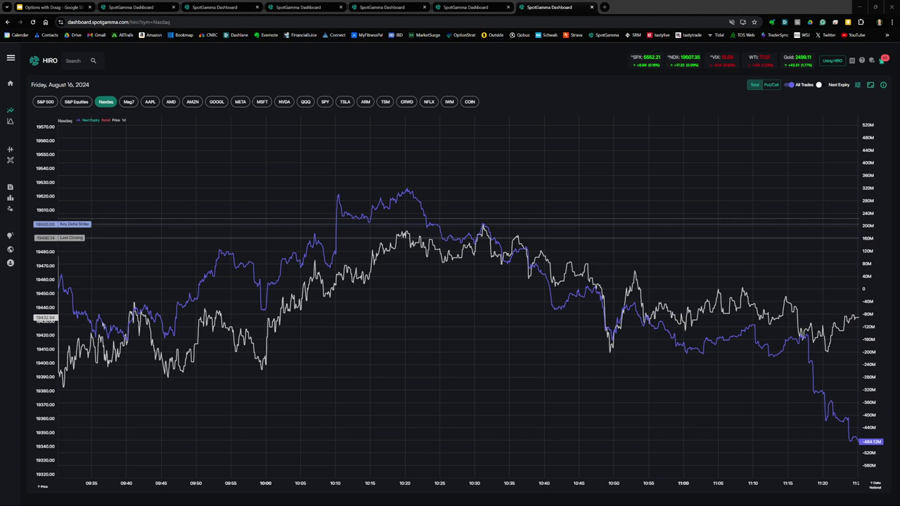
mouse_move(101, 321)
mouse_down()
mouse_move(308, 232)
mouse_move(284, 233)
mouse_up()
mouse_move(104, 323)
mouse_down()
mouse_move(382, 211)
mouse_move(408, 190)
mouse_move(681, 329)
mouse_up()
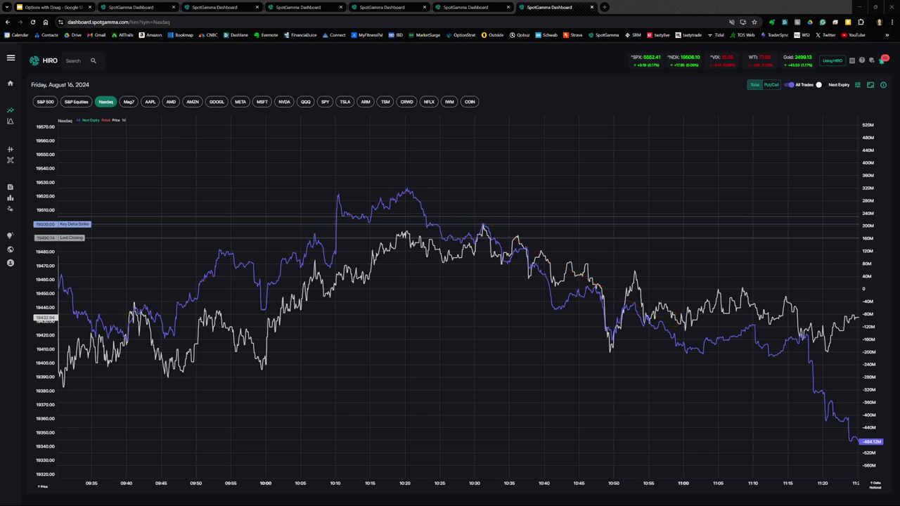
Step: Focus on 09:45 to 11:00, draw an arrow between the 10:20 and 10:30 price highs, and point at the Key Delta Strike
scroll(327, 285, up, 3)
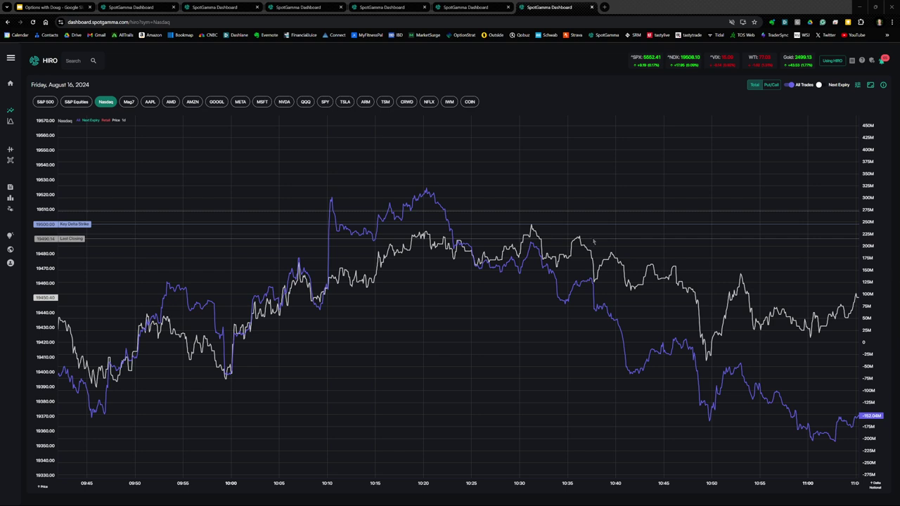
click(429, 232)
drag(462, 231, 532, 232)
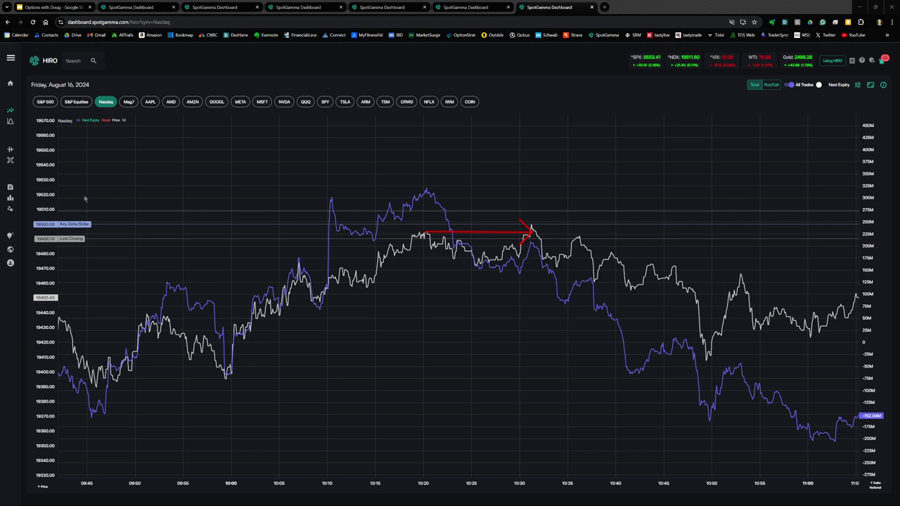
click(82, 198)
drag(77, 208, 73, 221)
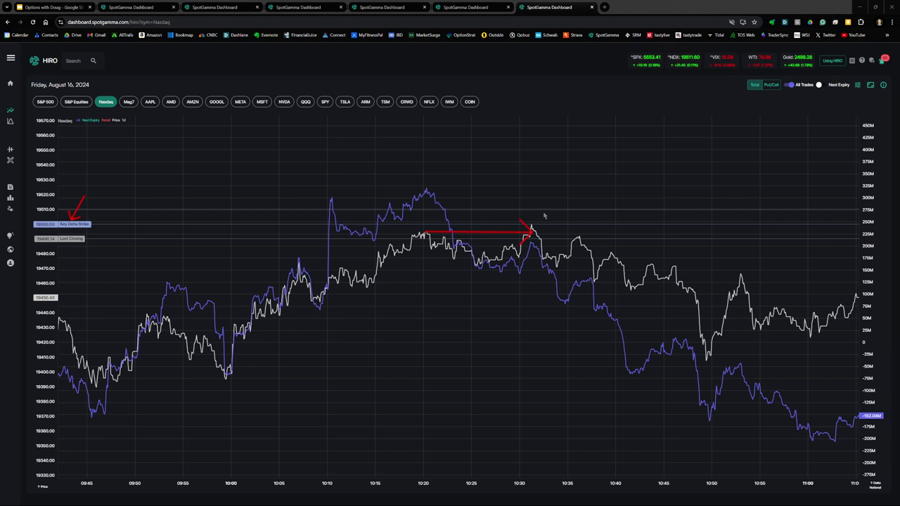
Step: Point at the price peak just after 10:30, trace the Nasdaq HIRO decline from 10:20 to about 10:47, and clear the arrows
drag(544, 215, 534, 226)
drag(426, 189, 529, 239)
drag(537, 248, 686, 343)
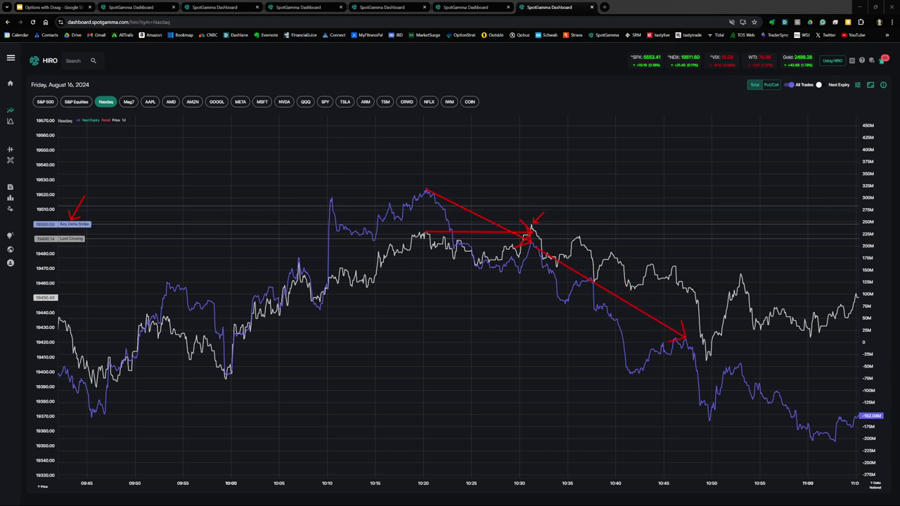
key(Escape)
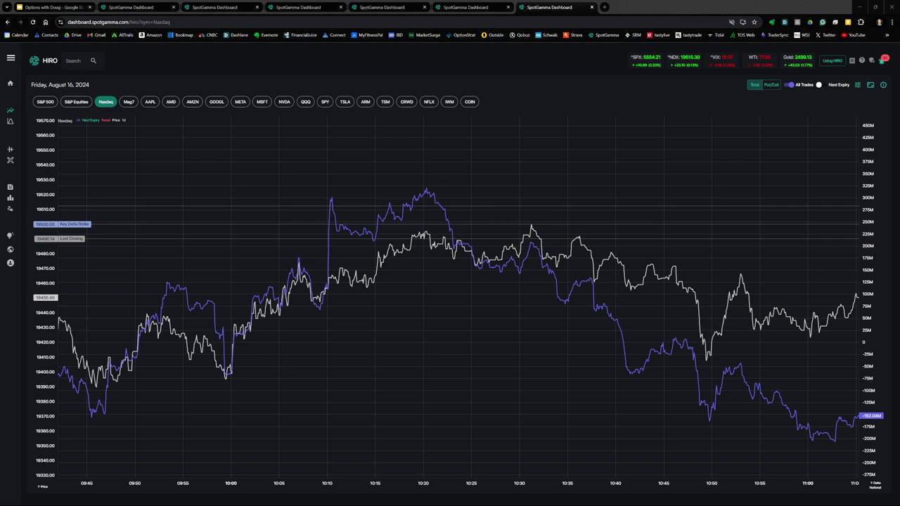
Step: Widen the Nasdaq HIRO chart to the full session from 09:30 to 14:15 and switch to Mag7
scroll(620, 213, down, 2)
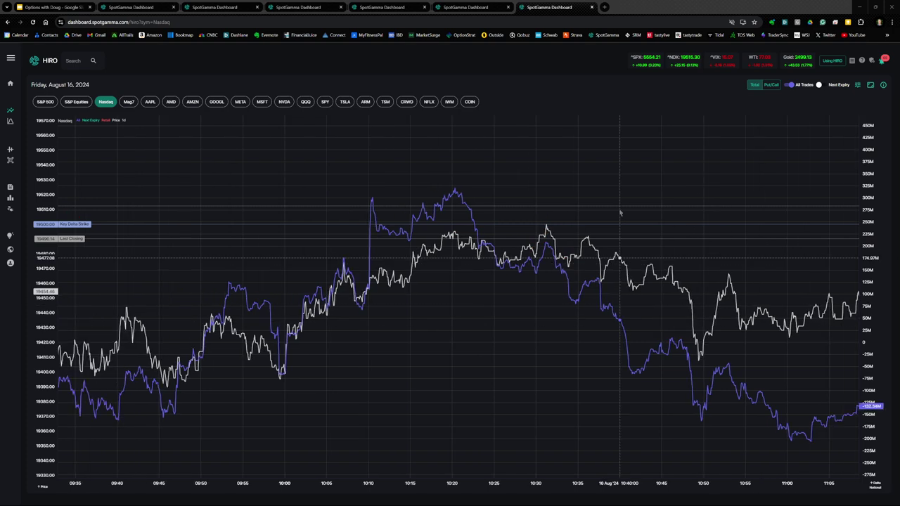
scroll(620, 214, down, 6)
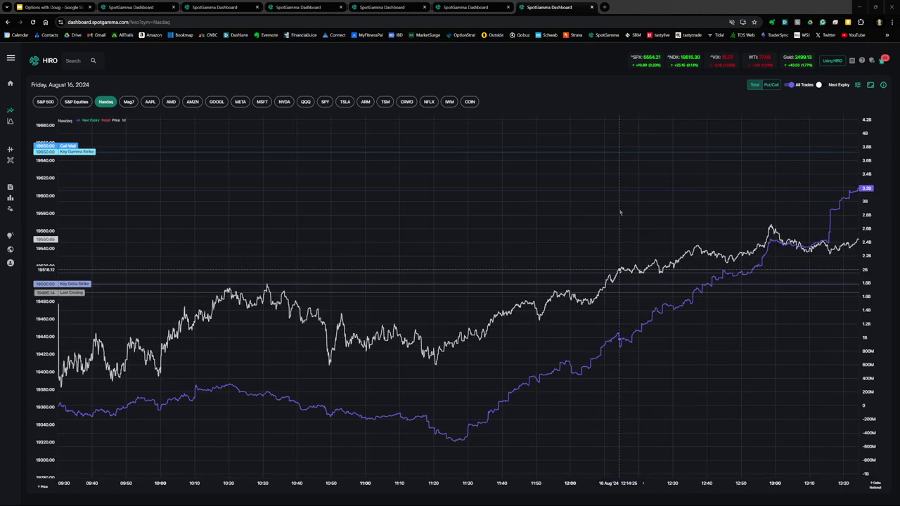
scroll(621, 213, down, 1)
scroll(591, 206, up, 3)
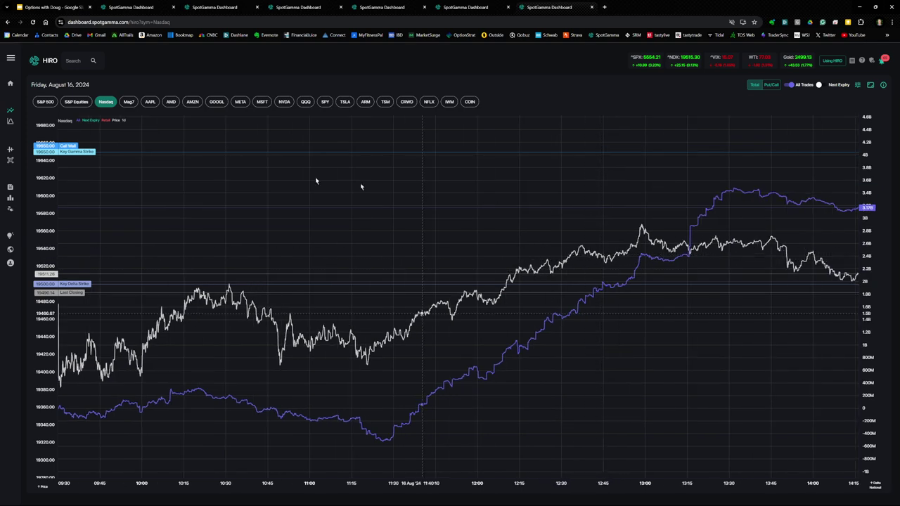
click(128, 102)
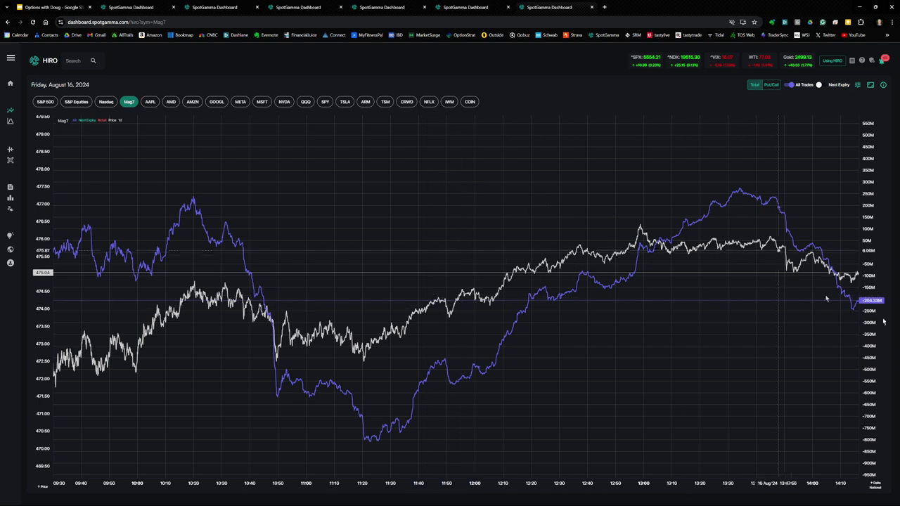
Step: Trace the S&P Equities HIRO signal with arrows from 09:30 to 11:20 and compare them against the Mag7 chart
click(76, 102)
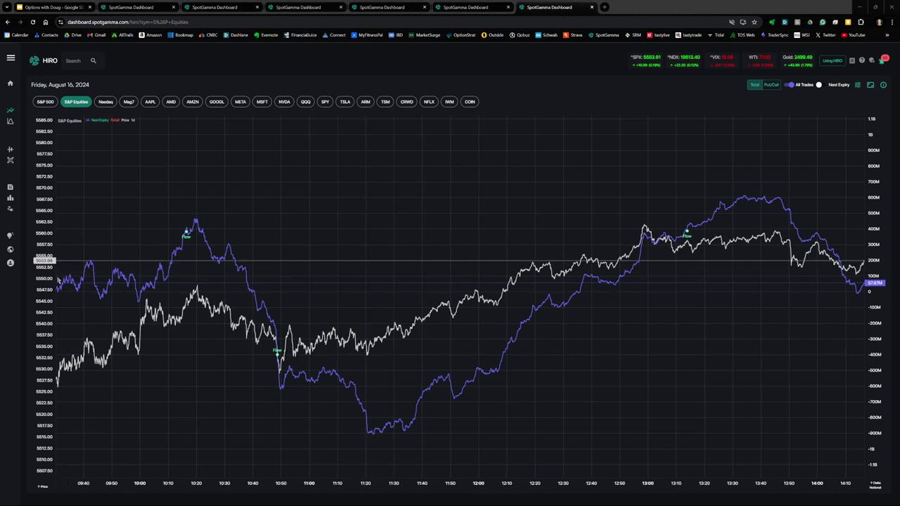
mouse_move(56, 279)
mouse_down()
mouse_move(143, 279)
mouse_move(192, 217)
mouse_move(348, 405)
mouse_move(373, 417)
mouse_up()
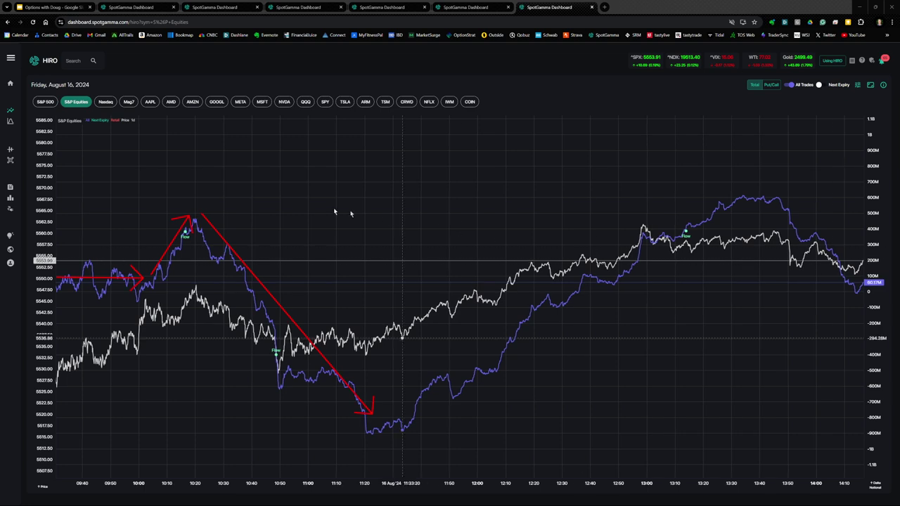
click(129, 102)
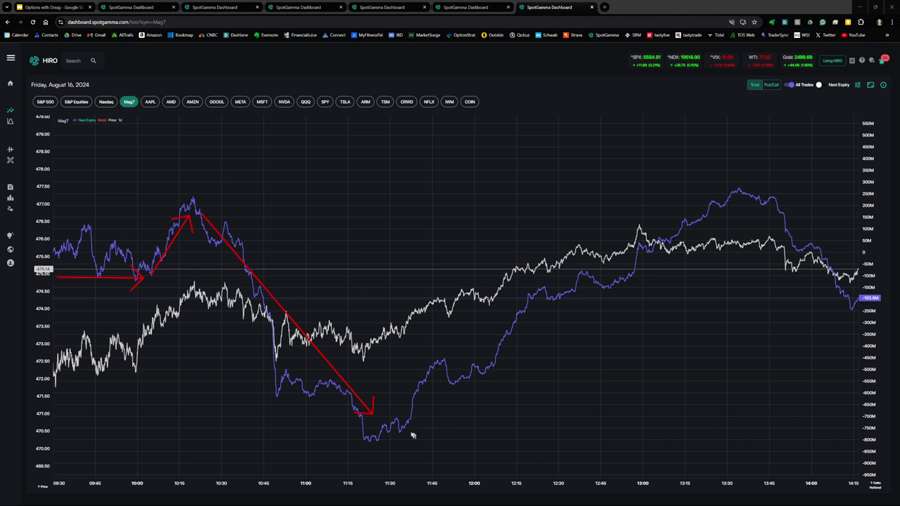
Step: Trace the Mag7 HIRO rise from 11:20 to about 12:45, compare the arrow on S&P Equities, and clear all arrows
drag(368, 429, 395, 420)
drag(496, 349, 608, 251)
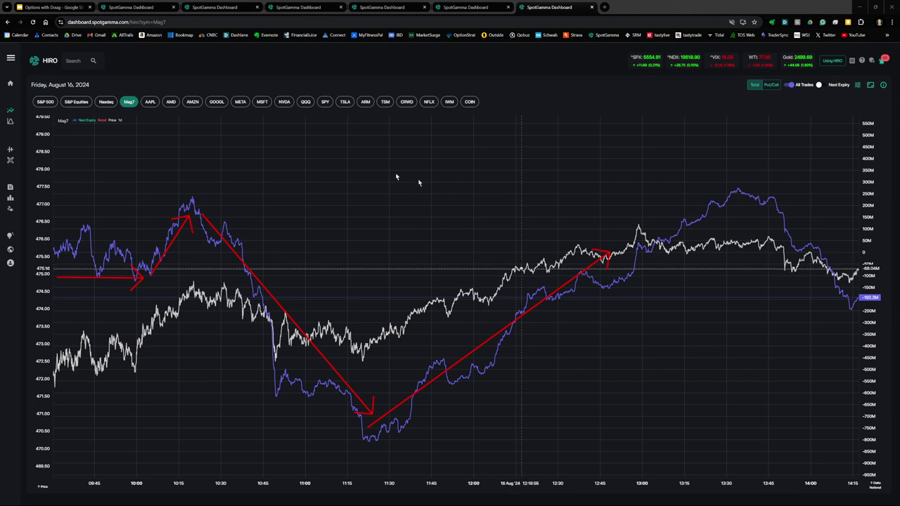
click(75, 102)
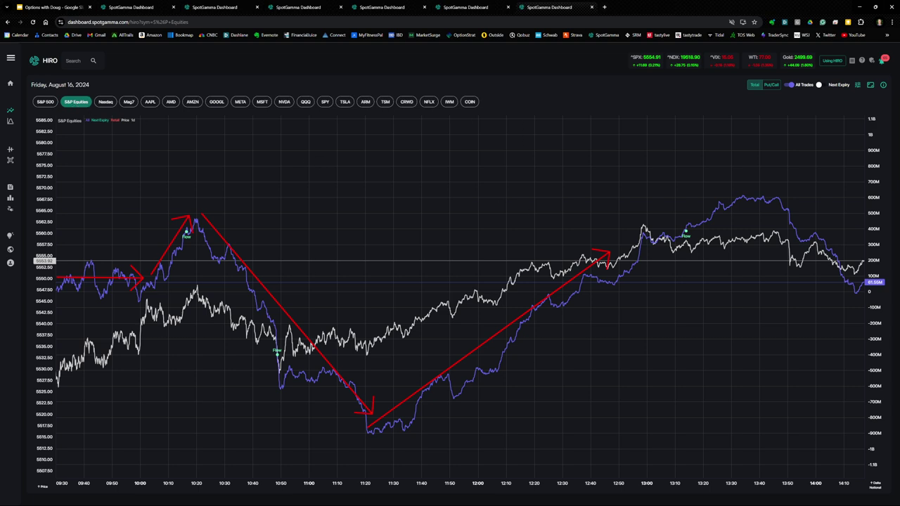
key(Escape)
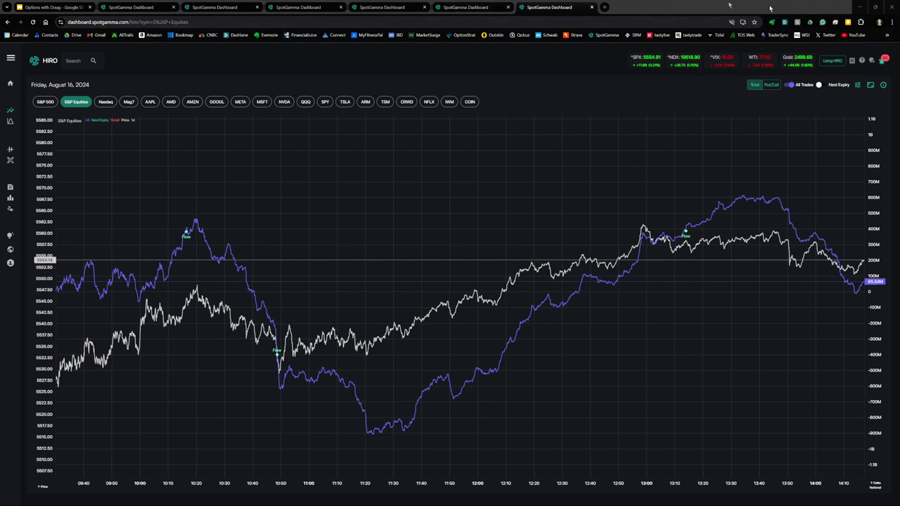
Step: Switch to Bookmap and display the NQU4 chart focused on 07:00 to 14:00
click(859, 6)
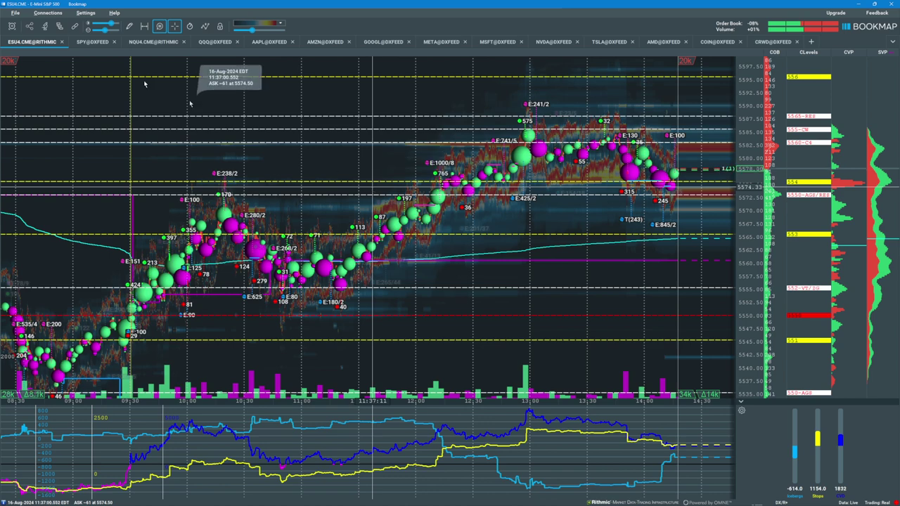
click(128, 44)
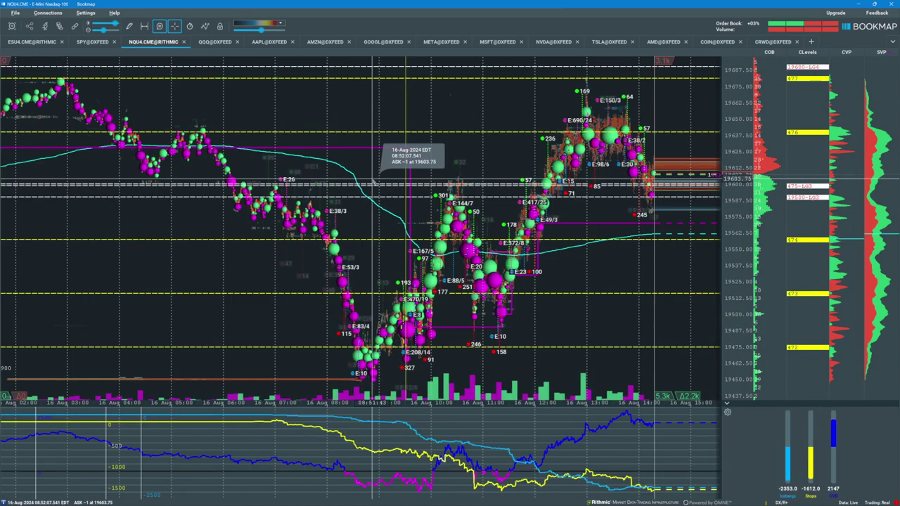
scroll(373, 181, up, 2)
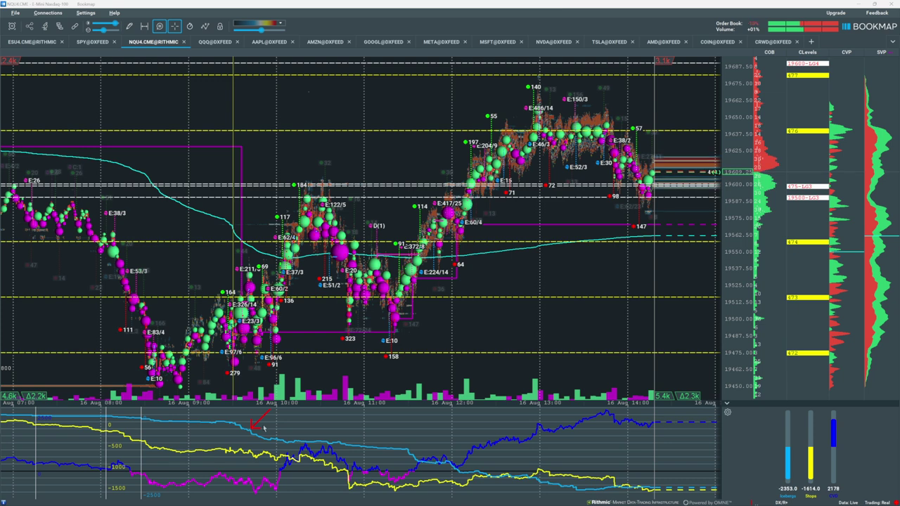
Step: Trace the falling Icebergs line with an arrow and point at the Stops line's decline and the current Stops reading
drag(299, 430, 603, 487)
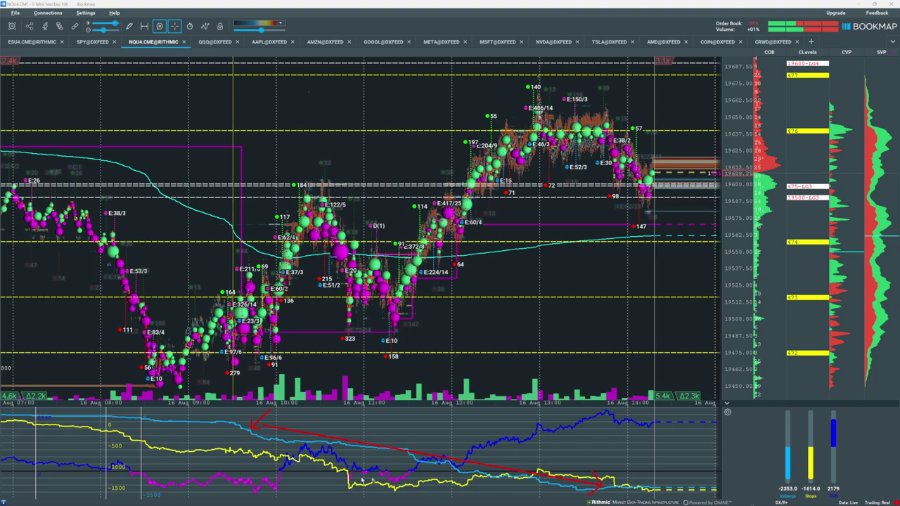
drag(309, 481, 321, 464)
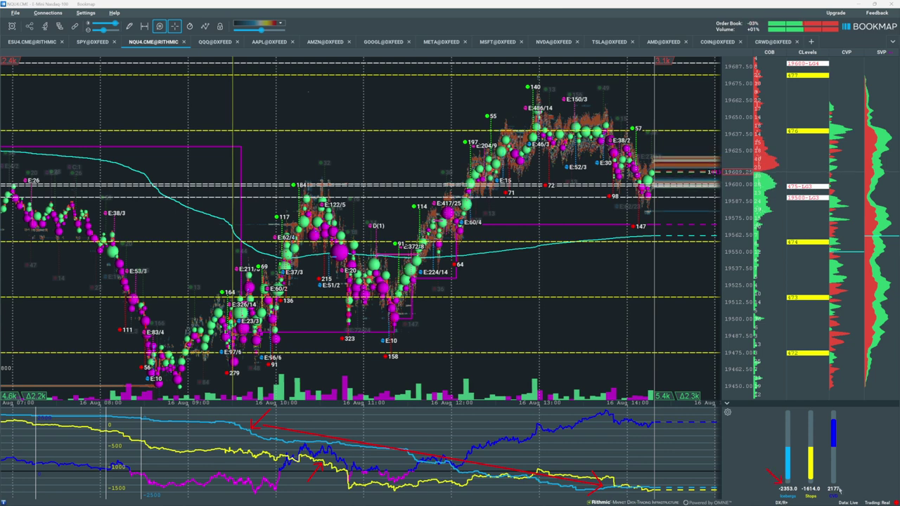
drag(799, 471, 808, 487)
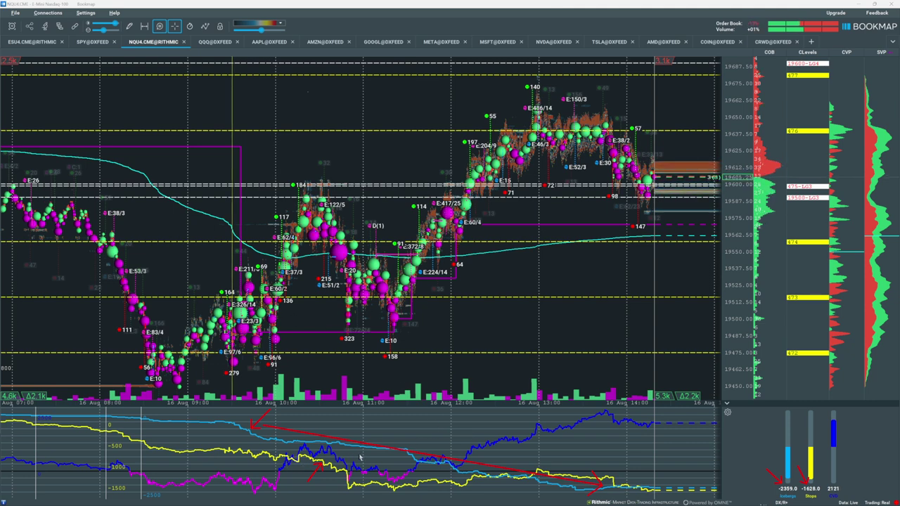
Step: Trace the rising dark blue CVD line with arrows from about 11:20 to 13:45 and clear the arrows
drag(390, 470, 473, 441)
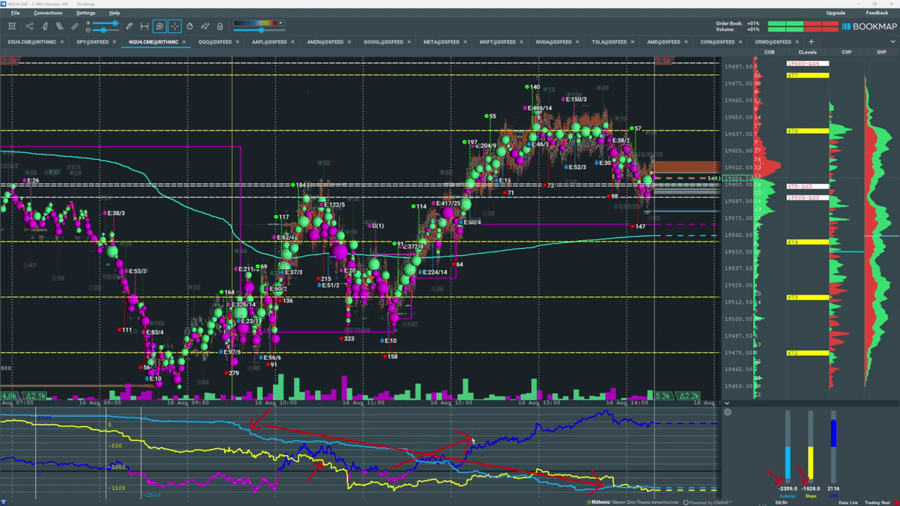
drag(547, 422, 602, 412)
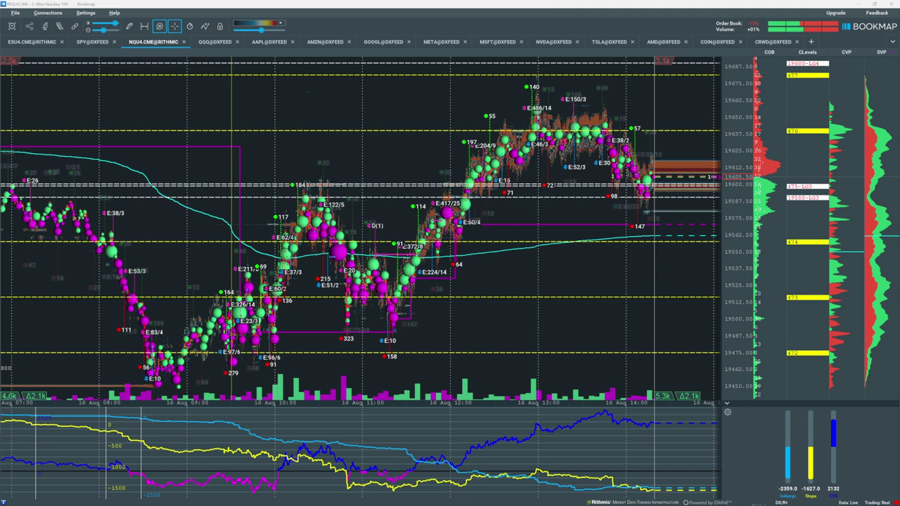
Step: On the NQU4 chart, mark the rising lows between 09:30 and 10:00 and the following CVD climb with arrows
scroll(446, 373, up, 3)
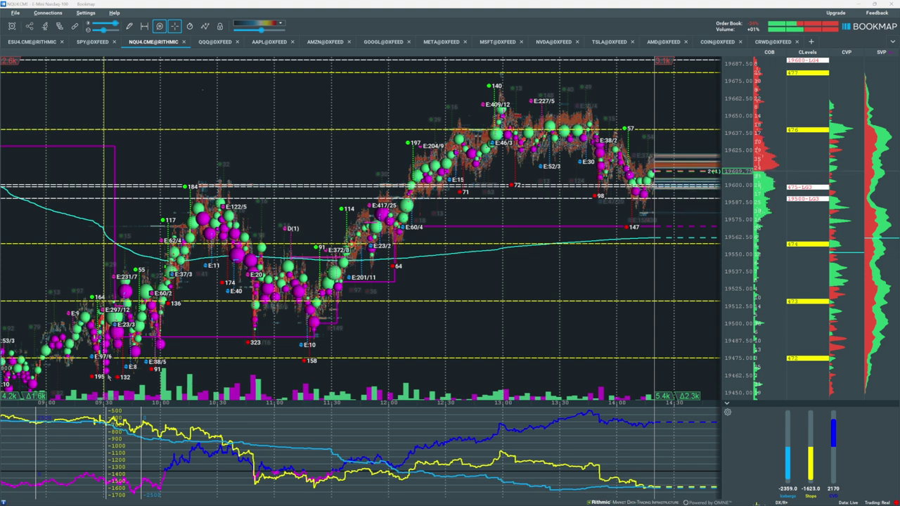
drag(108, 376, 163, 343)
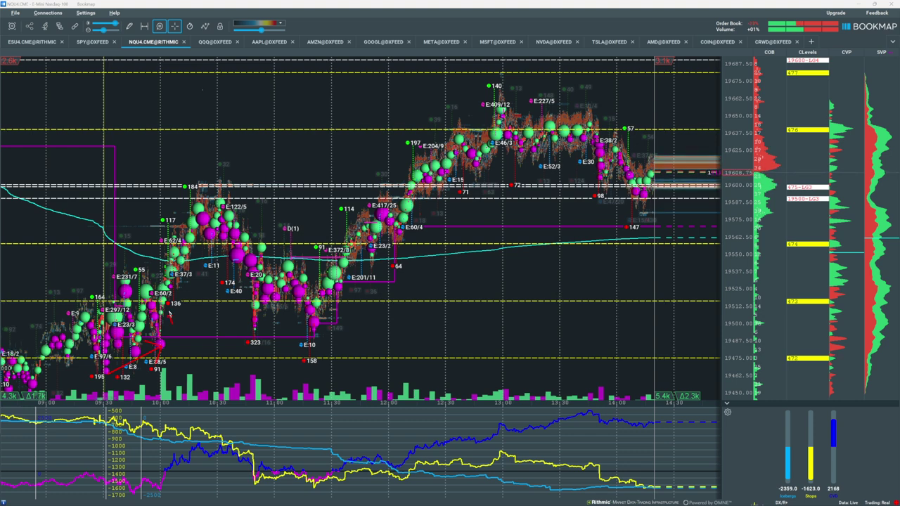
drag(175, 327, 166, 303)
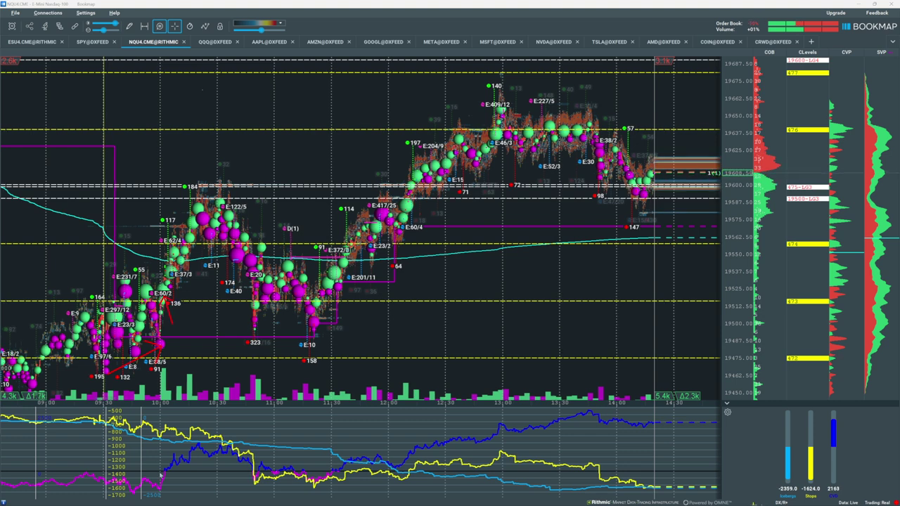
mouse_move(151, 475)
mouse_down()
mouse_move(189, 441)
mouse_move(232, 447)
mouse_up()
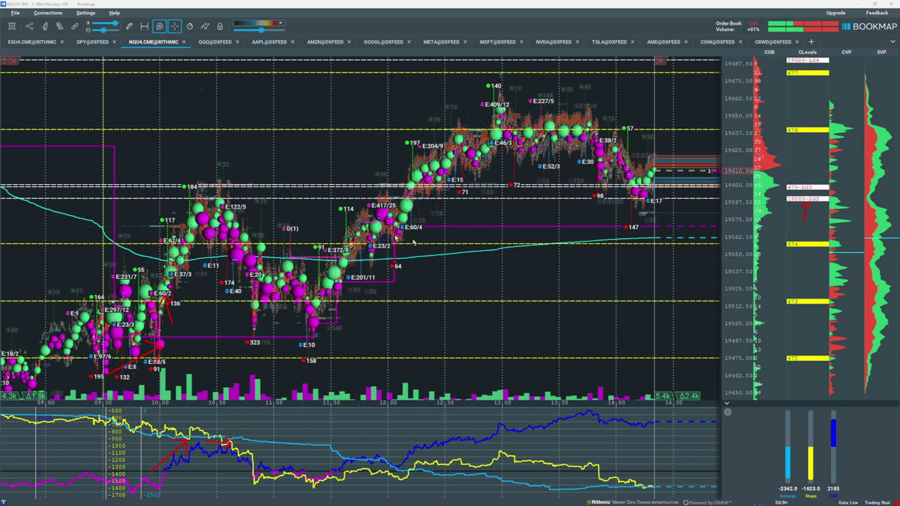
Step: Box the NQU4 price highs around 10:10 to 10:40, mark the low after 14:00, and clear all annotations
drag(176, 215, 234, 190)
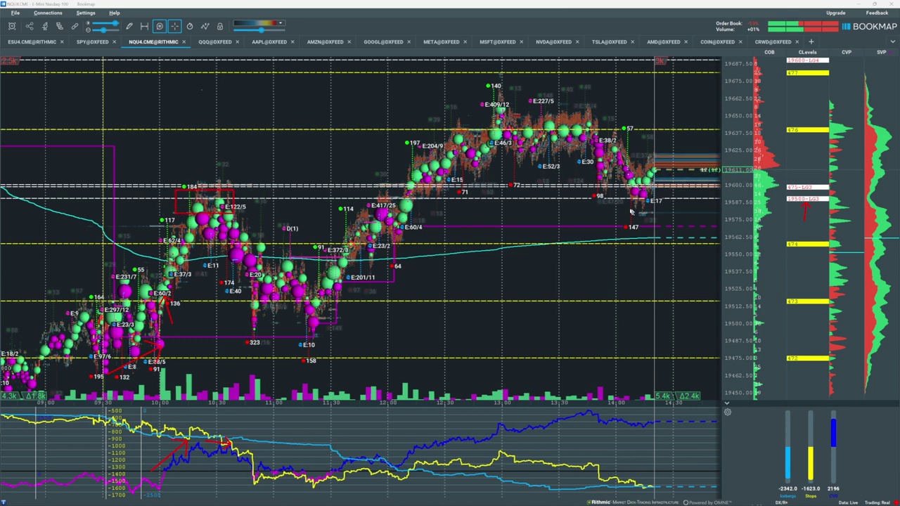
drag(623, 206, 655, 192)
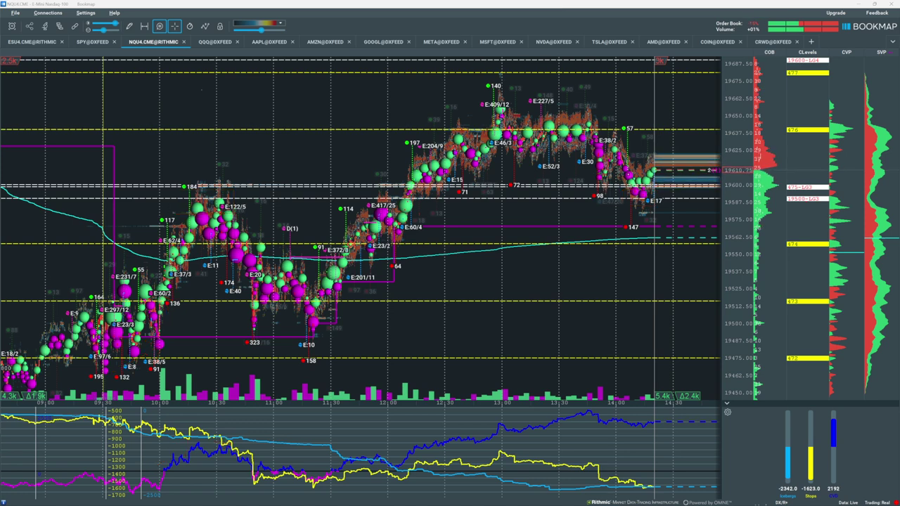
key(Escape)
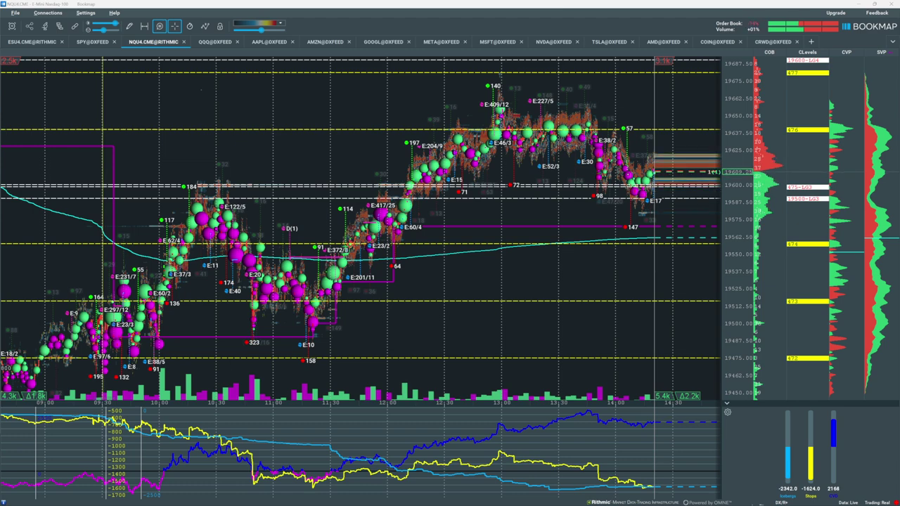
Step: Switch to the SpotGamma HIRO page and show the Nasdaq signal split into puts and calls
key(alt+Tab)
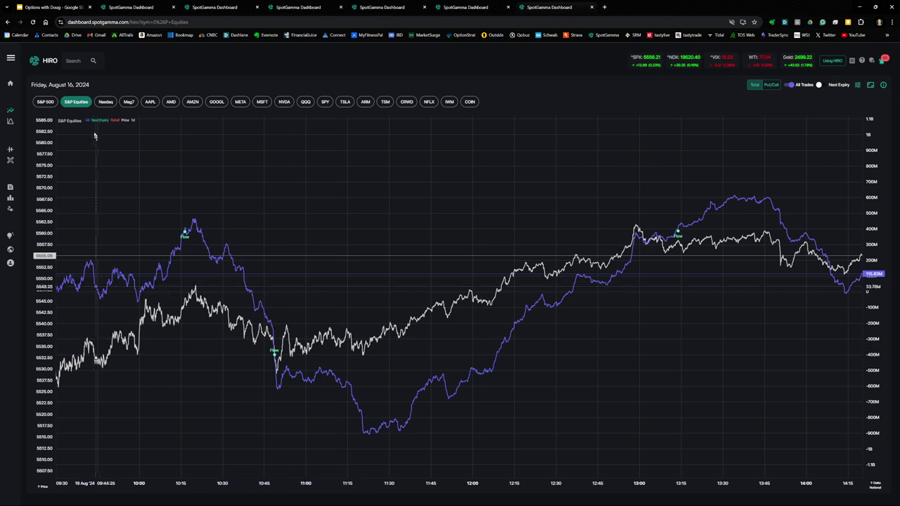
click(106, 103)
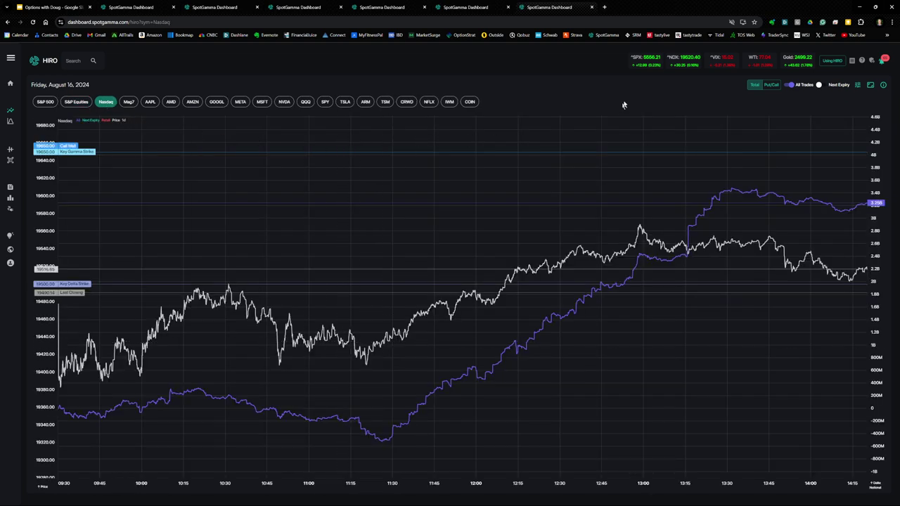
click(771, 85)
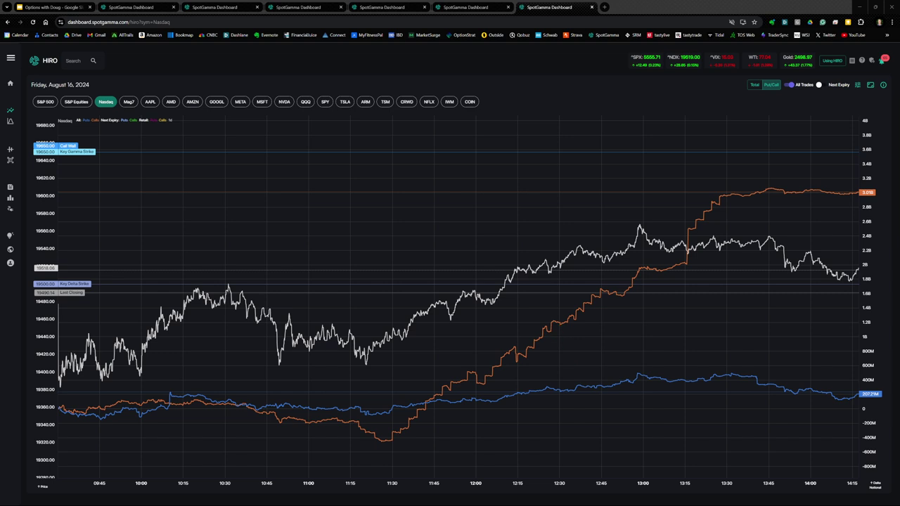
scroll(848, 276, up, 10)
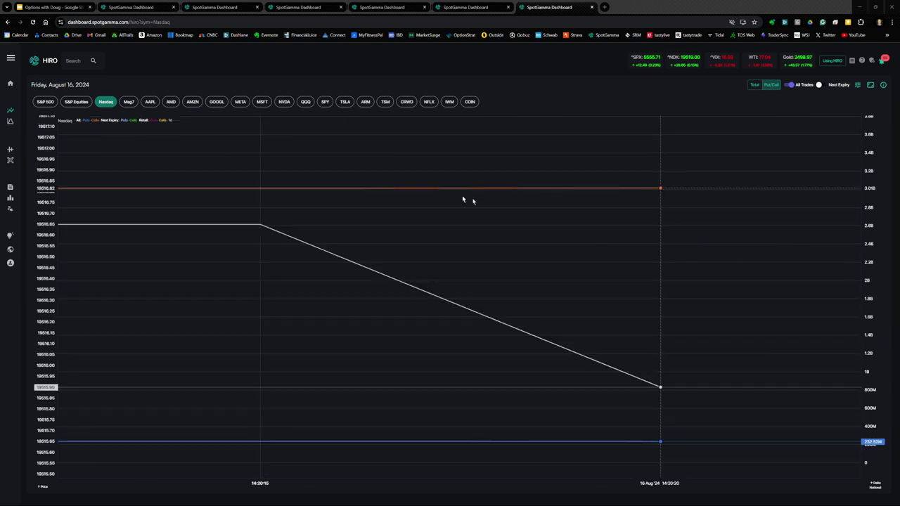
Step: Search HIRO for NDX, display its chart, and point at the stepped rise in the calls line near 12:25
mouse_move(117, 106)
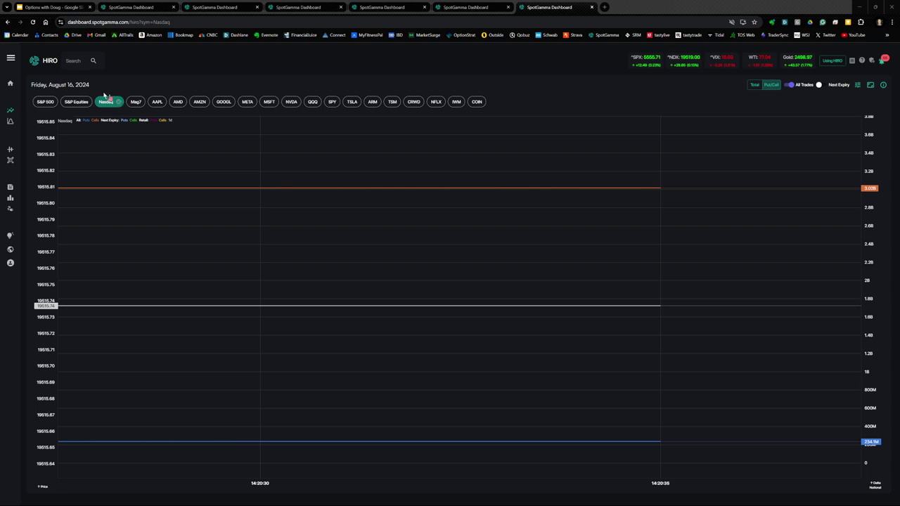
click(73, 60)
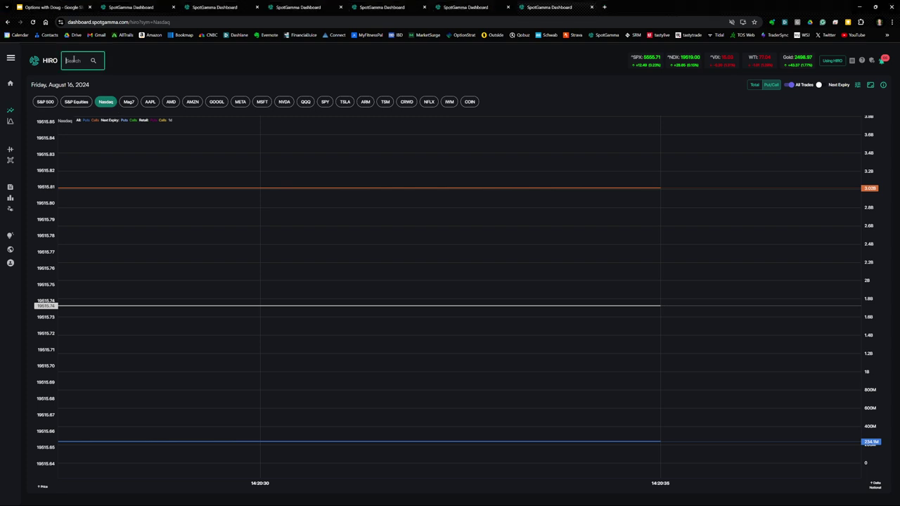
text(ndx)
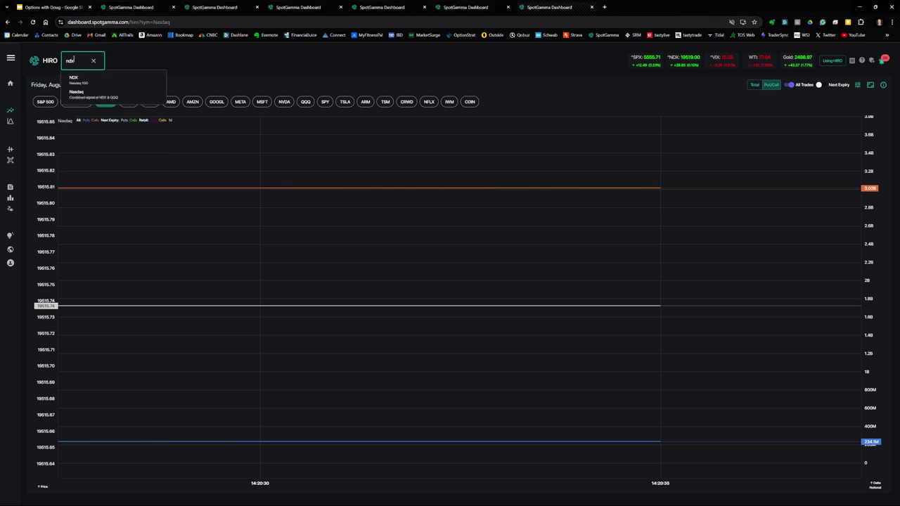
key(Return)
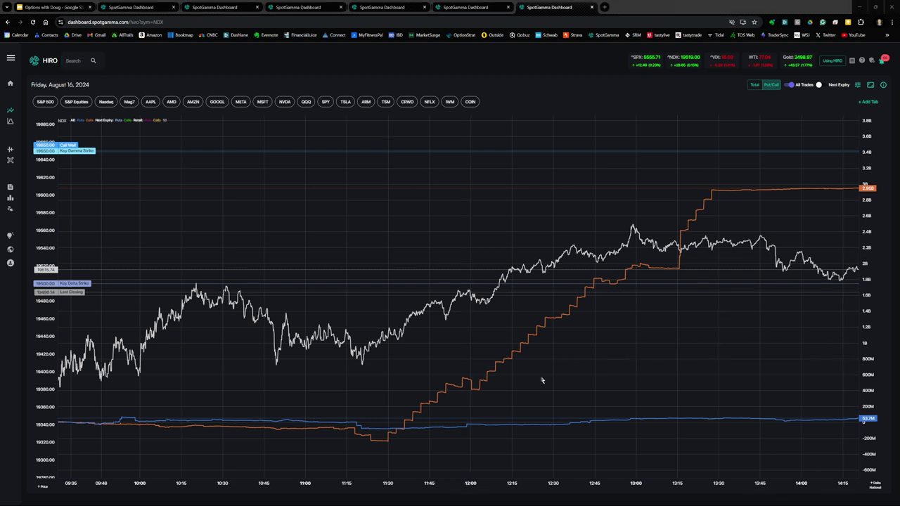
drag(544, 371, 530, 349)
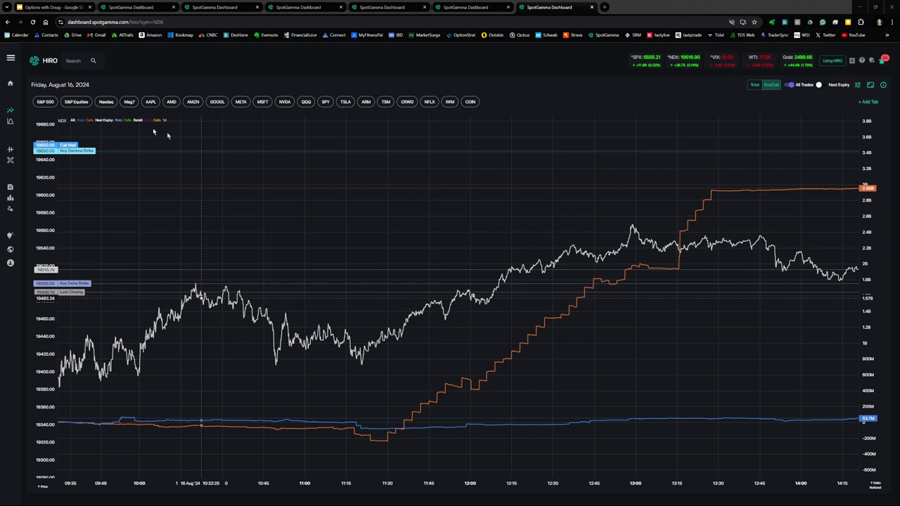
Step: Return to Nasdaq, trace the price rise from about 11:20 to 12:55 and the flat calls line after 13:30, and clear the arrows
click(104, 104)
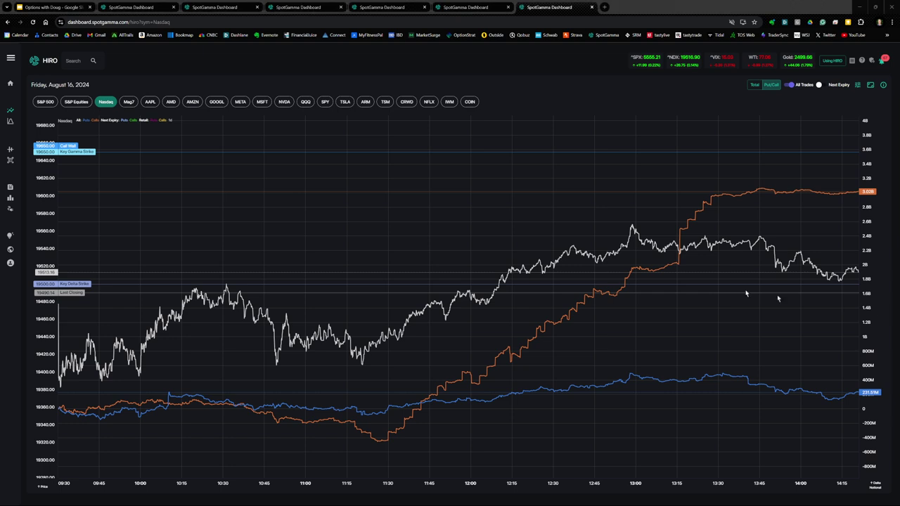
drag(367, 332, 456, 281)
drag(504, 262, 616, 225)
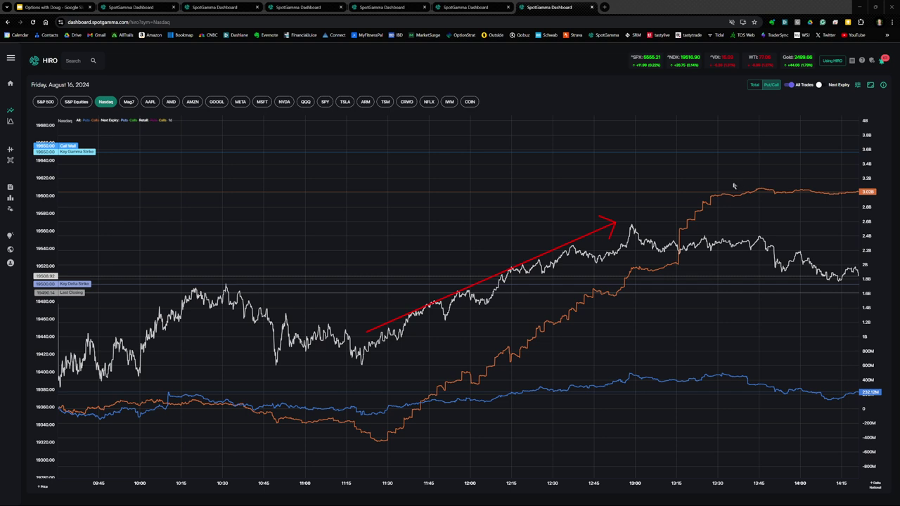
drag(726, 183, 844, 185)
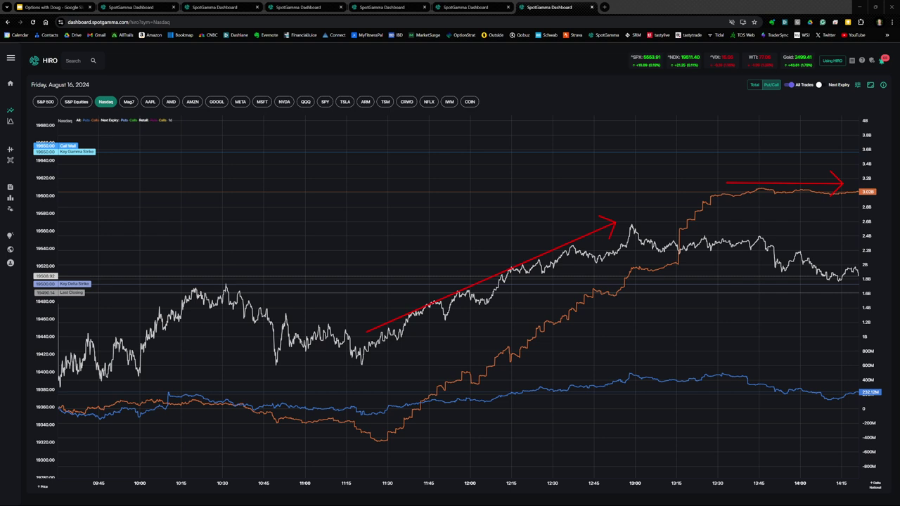
key(Escape)
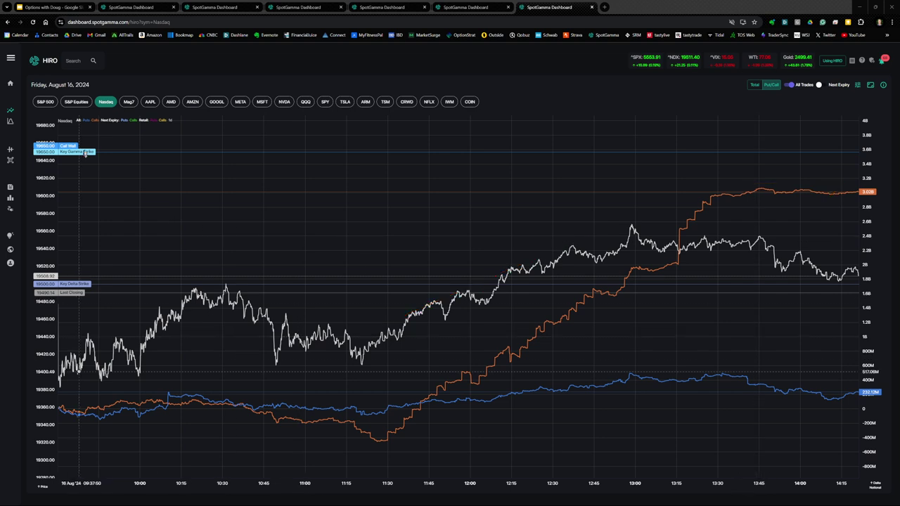
Step: Display the Mag7 signal, trace the falling calls and puts lines until about 14:15 with arrows, and clear them
click(129, 103)
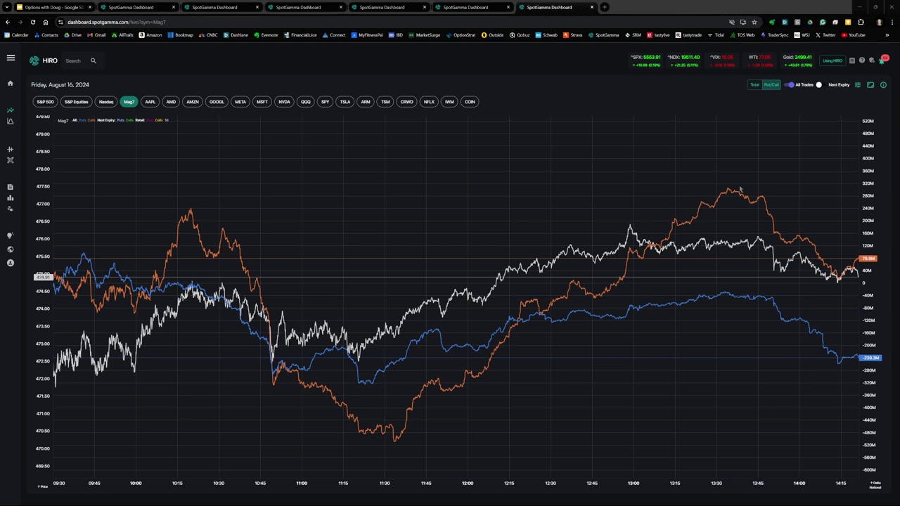
mouse_move(738, 185)
mouse_down()
mouse_move(820, 233)
mouse_move(837, 260)
mouse_up()
mouse_move(775, 297)
mouse_down()
mouse_move(834, 331)
mouse_move(842, 349)
mouse_up()
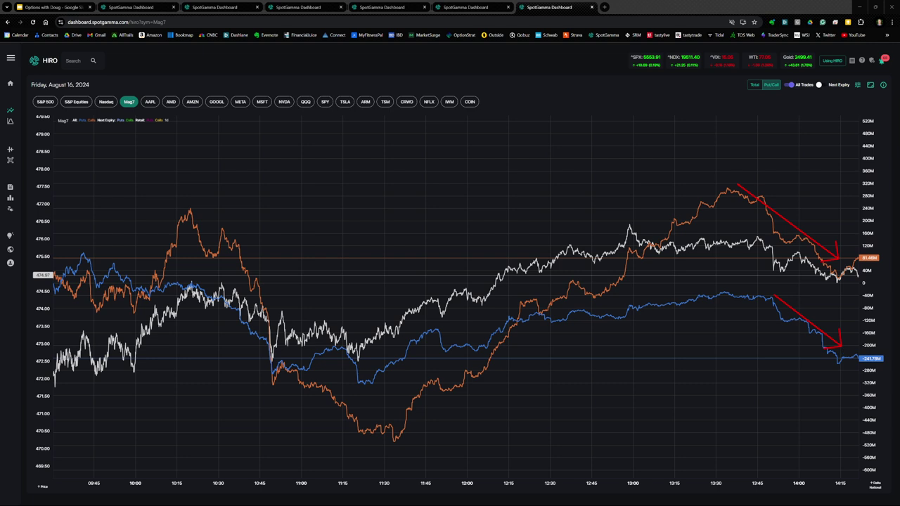
key(Escape)
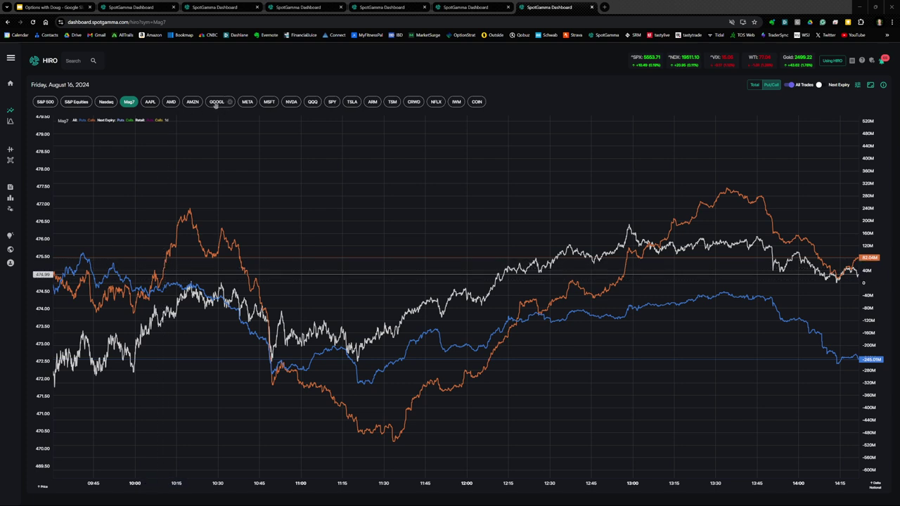
Step: Display the GOOGL signal, trace the calls rise from about 09:55 to 10:30, and mark two early price points near the Call Wall
click(216, 101)
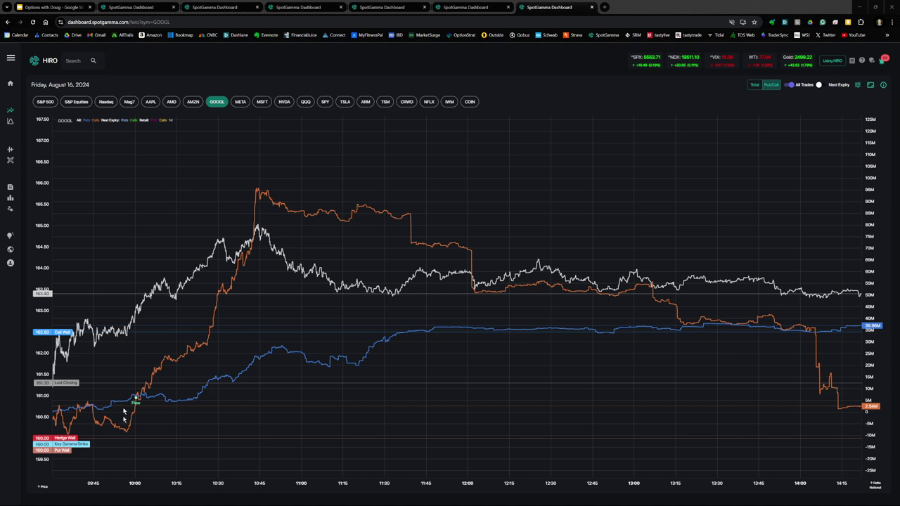
mouse_move(124, 415)
mouse_down()
mouse_move(185, 297)
mouse_move(224, 266)
mouse_up()
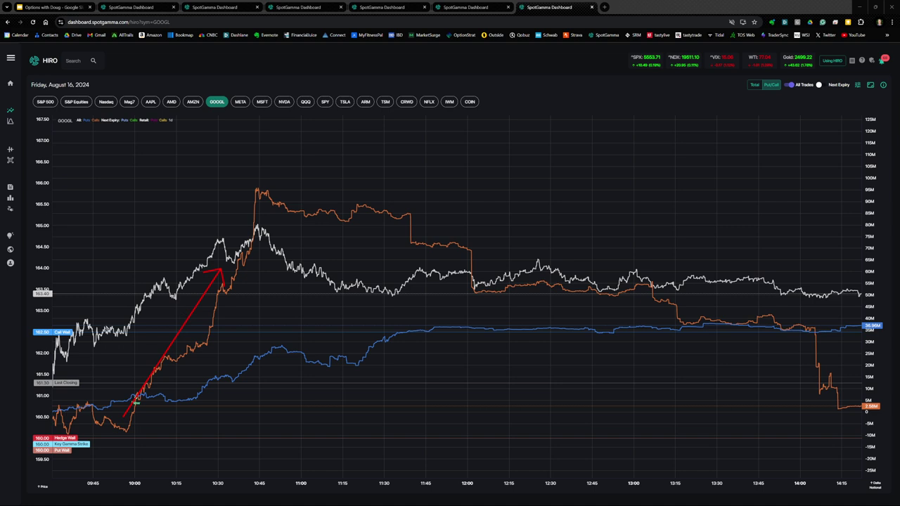
drag(109, 303, 125, 325)
drag(62, 307, 62, 324)
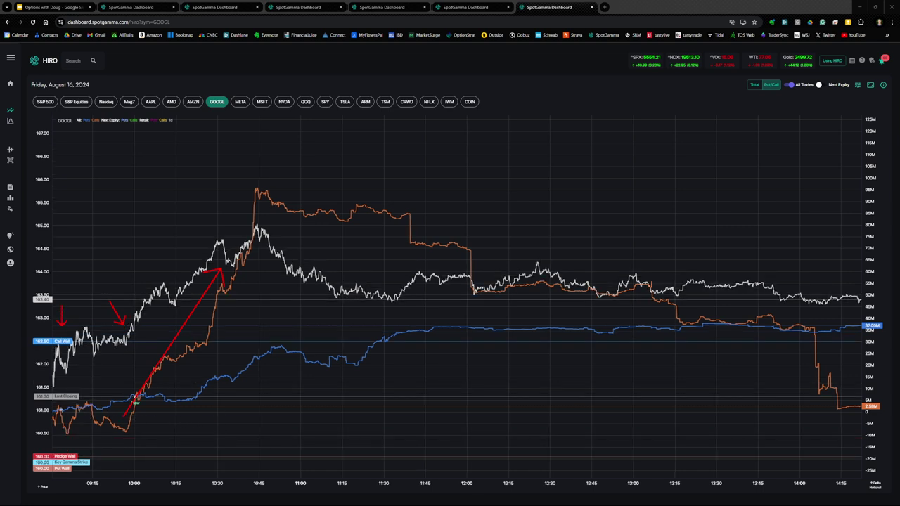
Step: Trace GOOGL's puts line rising to about 10:50 and flattening, mark the calls decline from 10:45 to 12:00, and clear the arrows
drag(59, 408, 275, 348)
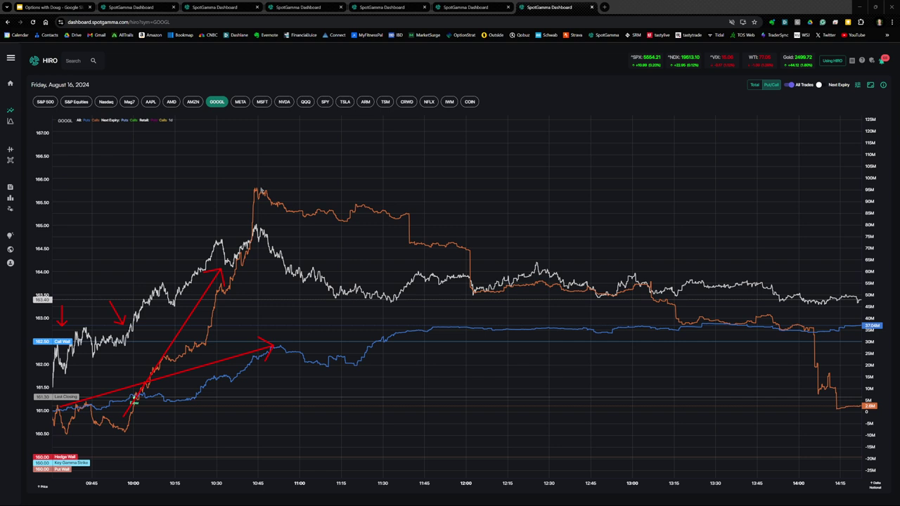
mouse_move(259, 188)
mouse_down()
mouse_move(431, 215)
mouse_move(459, 241)
mouse_up()
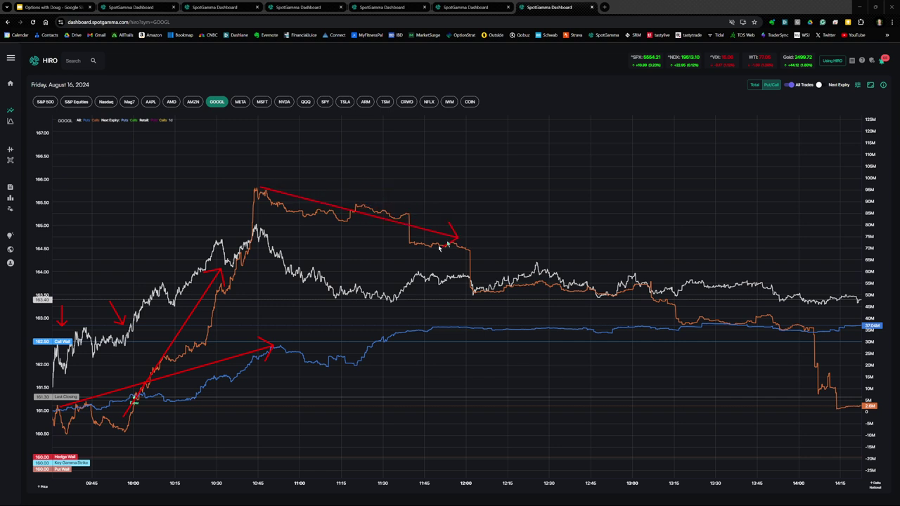
drag(275, 349, 354, 347)
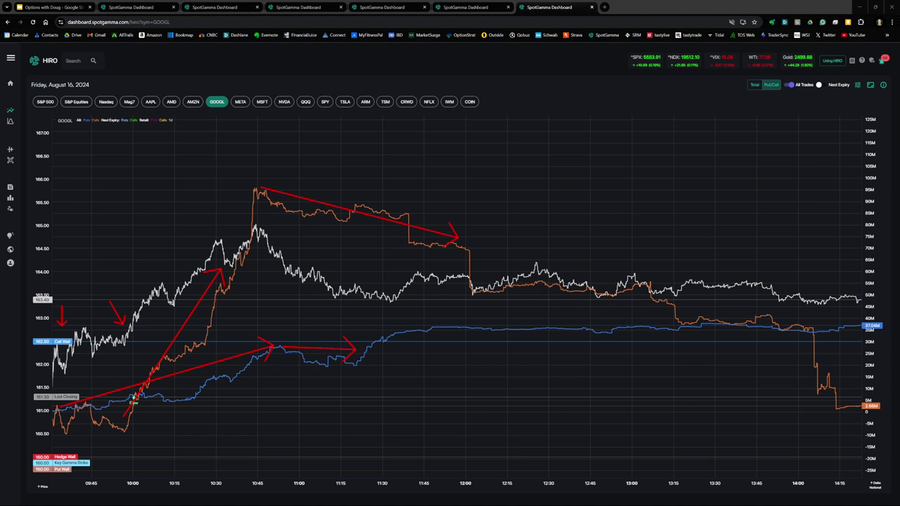
key(Escape)
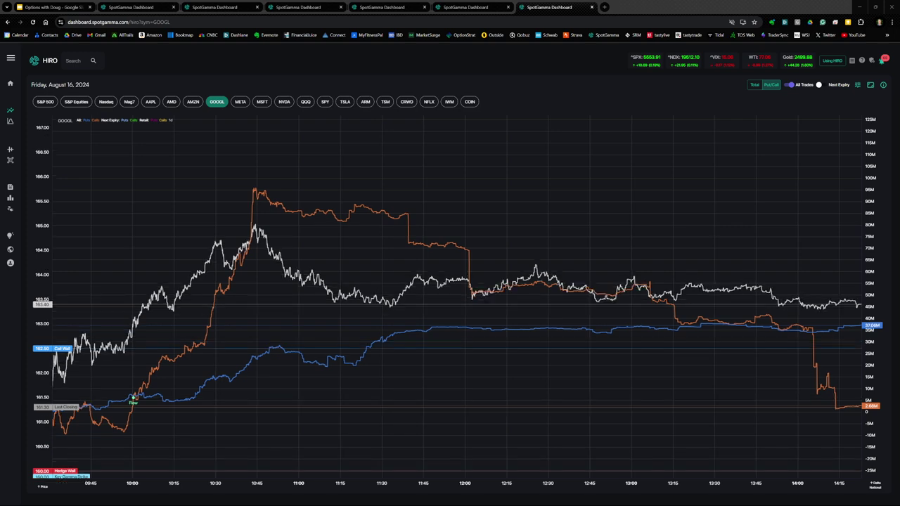
Step: Switch to Bookmap, display the GOOGL chart, and point arrows at the 10:45 price peak and the 165 liquidity level
key(alt+Tab)
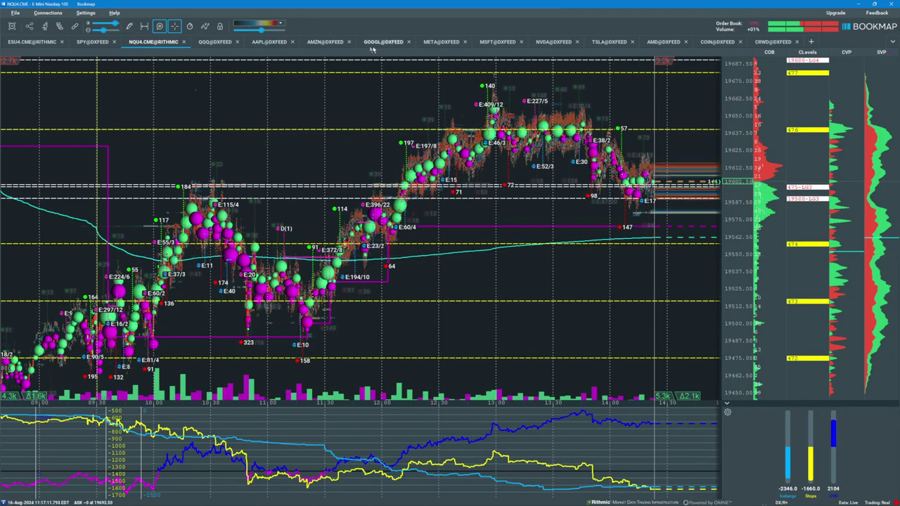
click(388, 42)
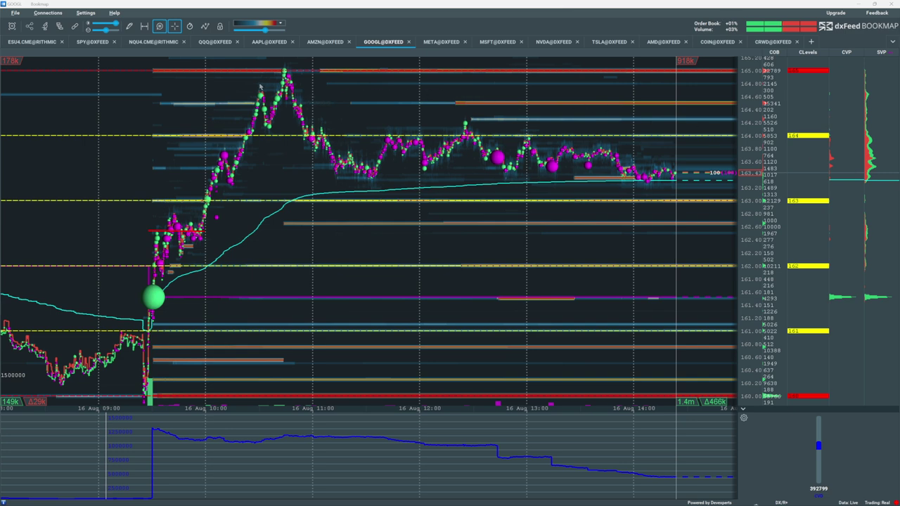
drag(259, 84, 283, 72)
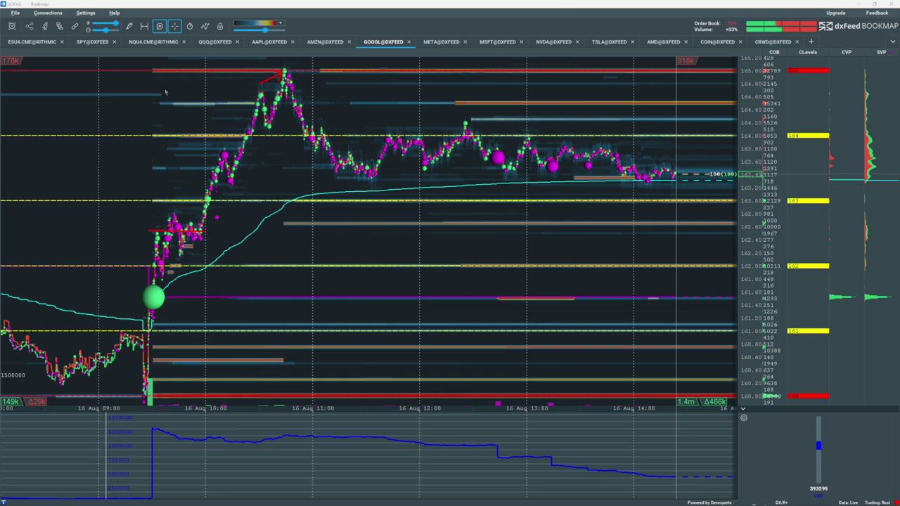
drag(164, 91, 173, 75)
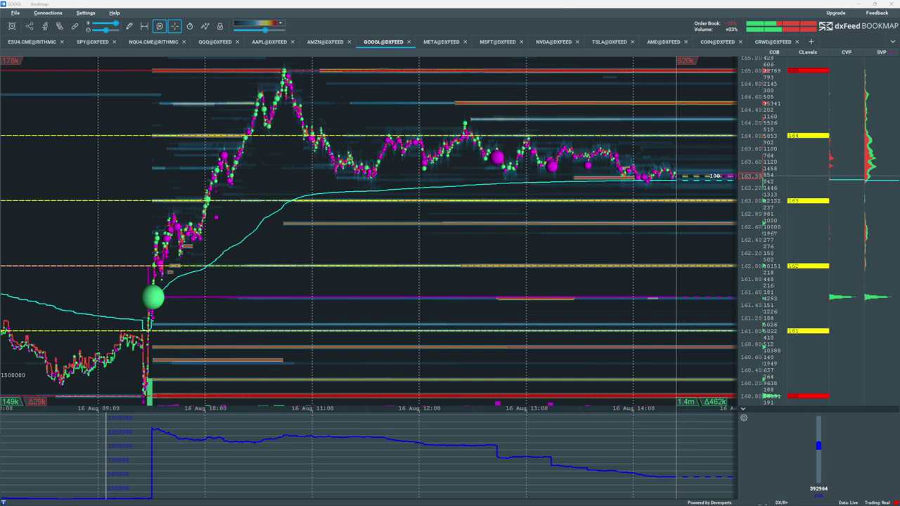
Step: Adjust the heatmap colour scale on the GOOGL chart to a higher setting
click(271, 33)
drag(271, 34, 274, 35)
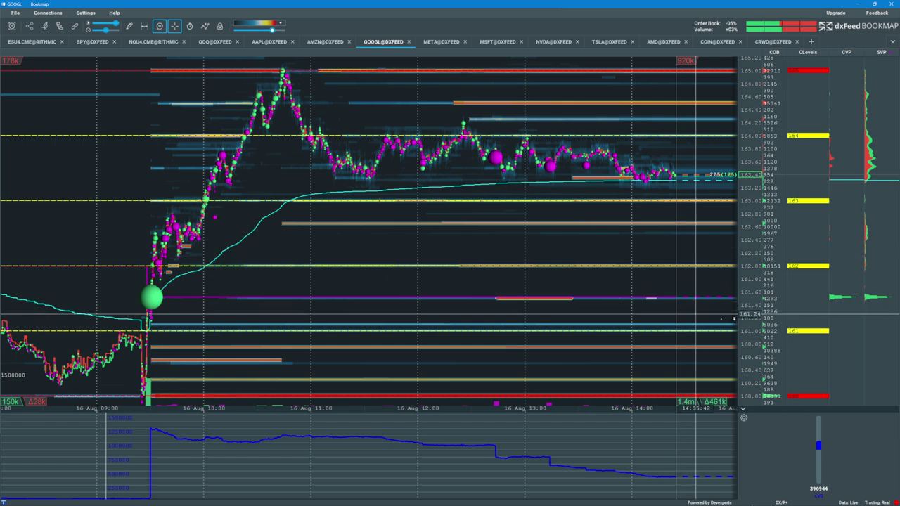
Step: Display the META chart, enlarge its volume bubbles, and point an arrow at the large bubble at the open
click(429, 43)
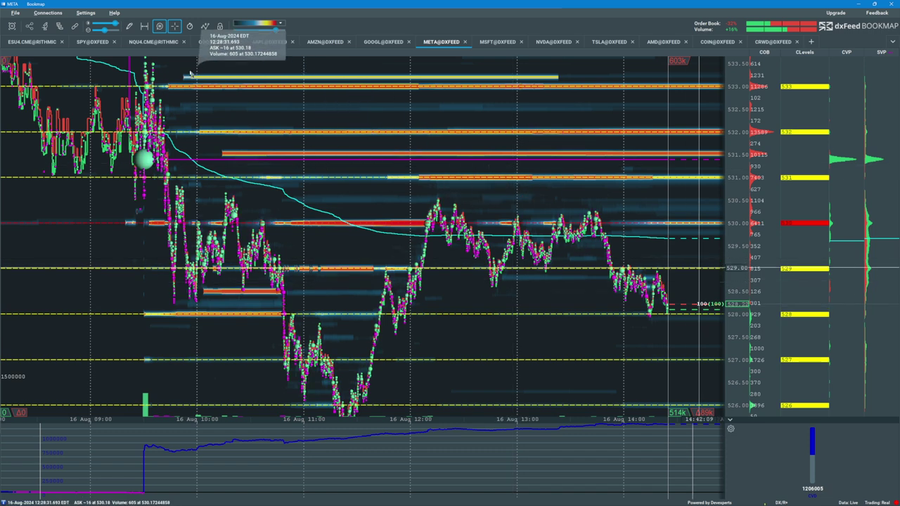
click(111, 30)
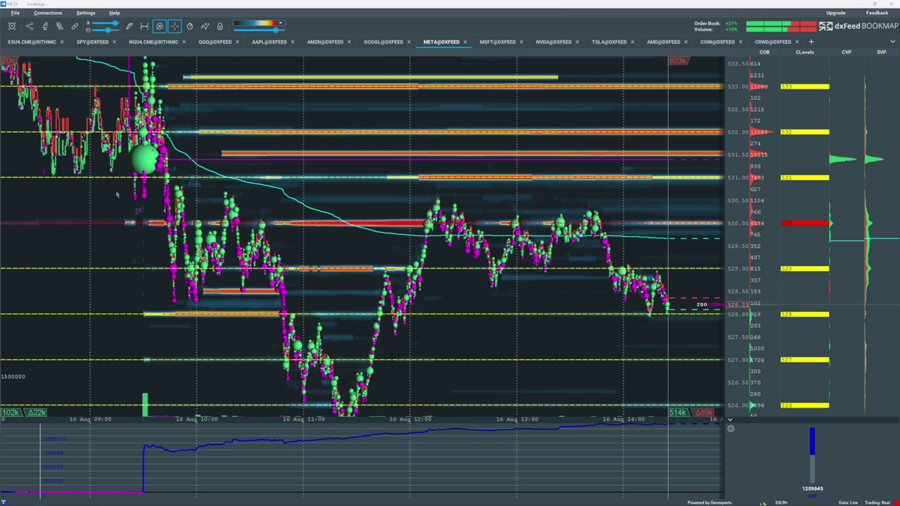
drag(116, 195, 138, 169)
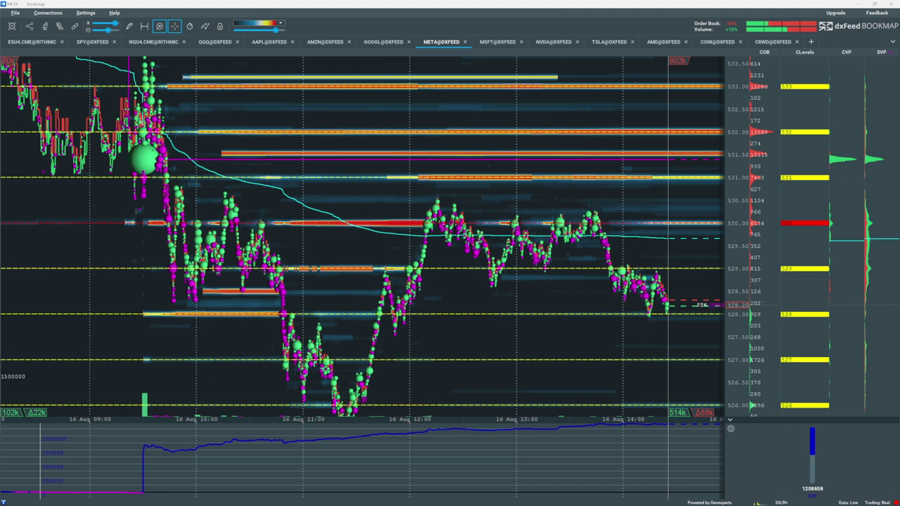
Step: Switch to the HIRO dashboard, display META, trace the calls and puts declines from about 09:30 to 09:50, and clear the arrows
key(alt+Tab)
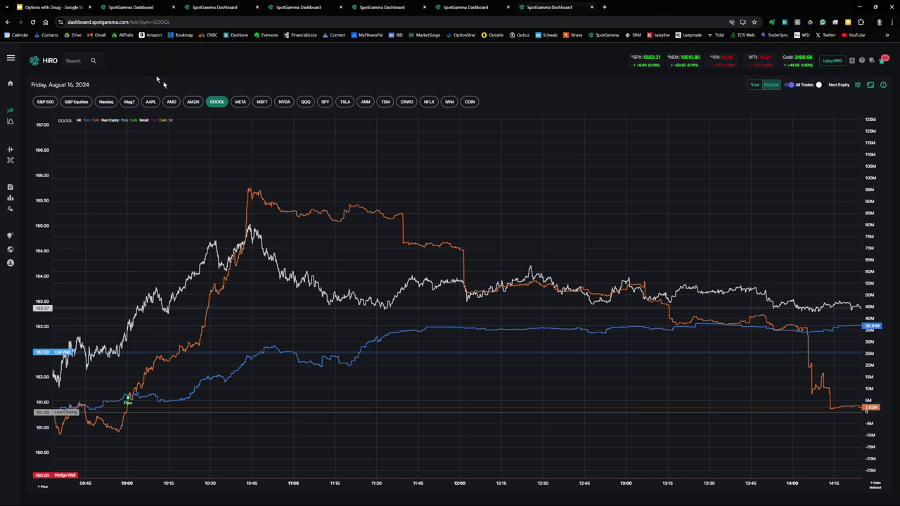
click(241, 102)
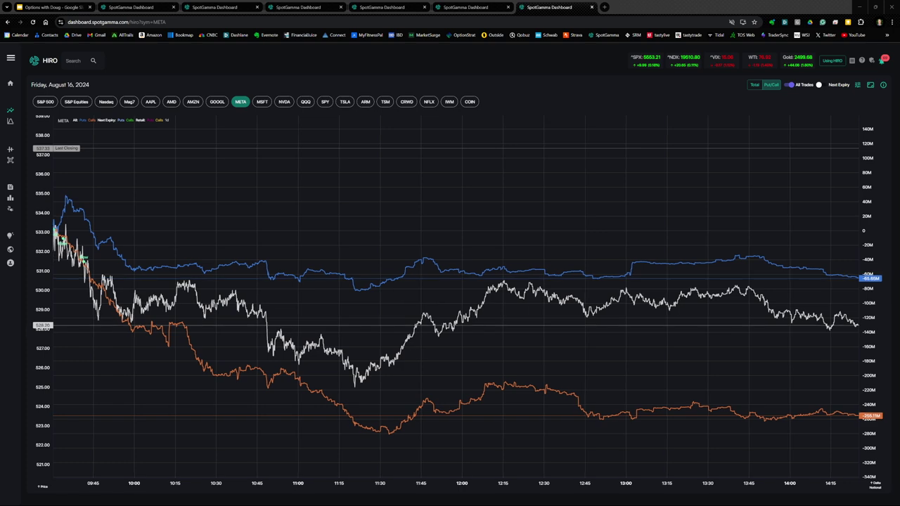
scroll(201, 285, up, 3)
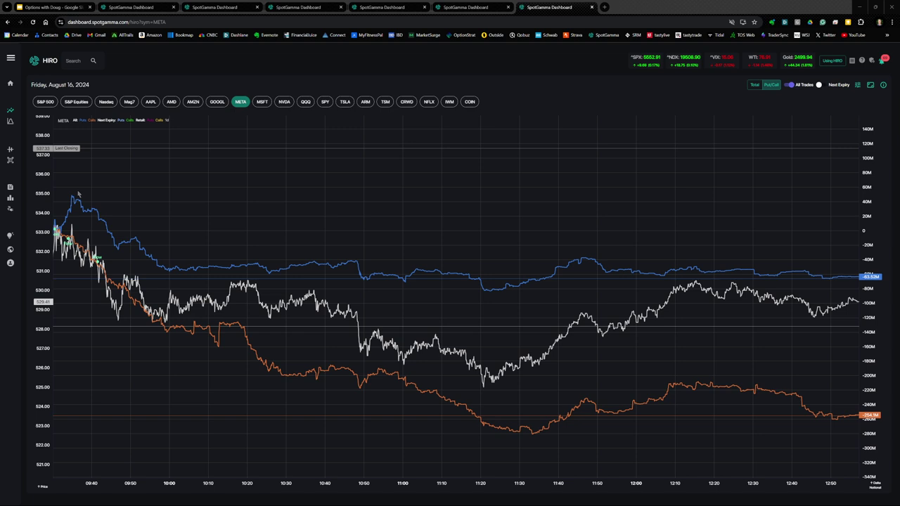
drag(78, 194, 133, 239)
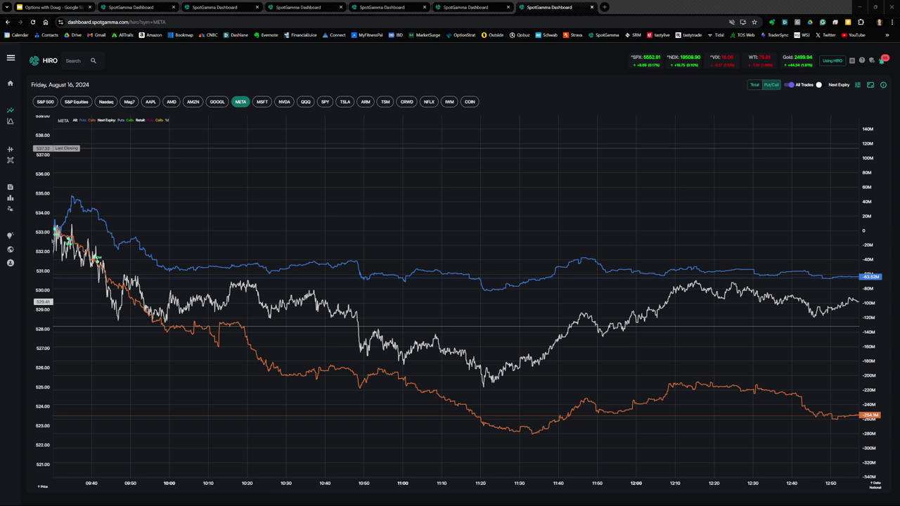
drag(53, 238, 112, 304)
drag(78, 190, 126, 235)
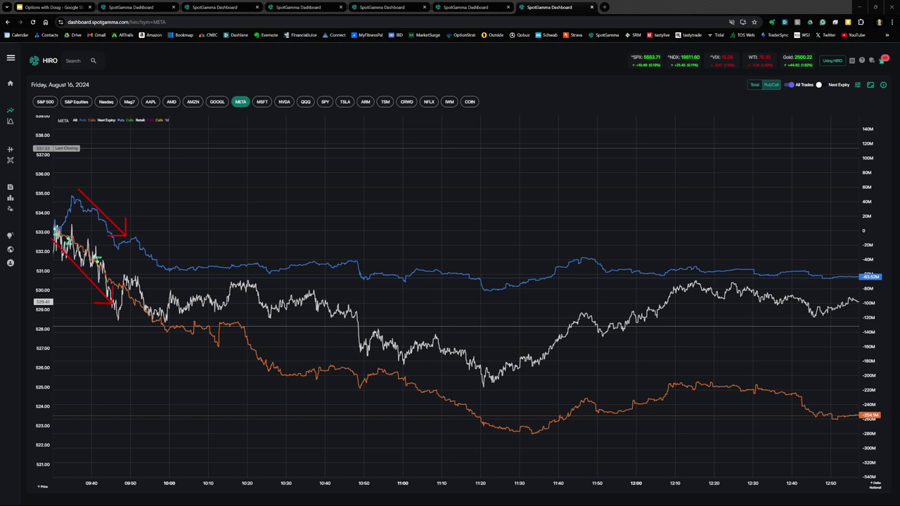
key(Escape)
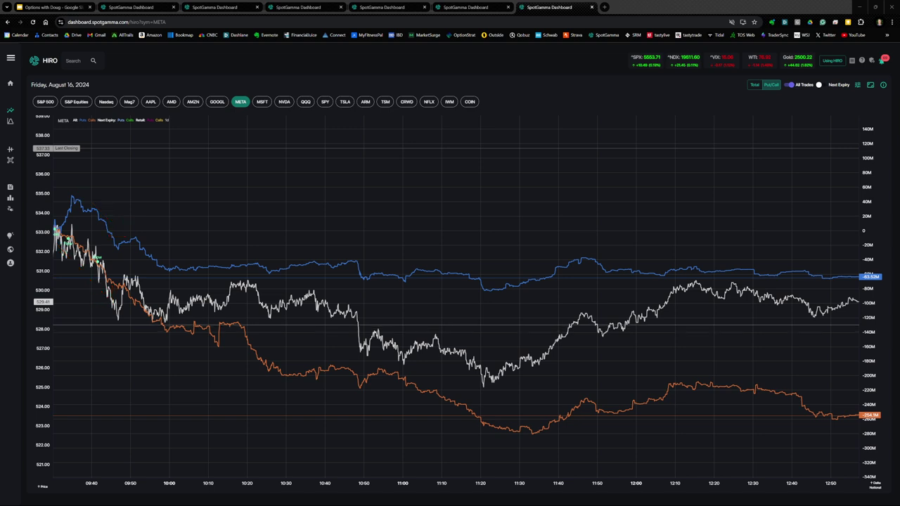
Step: Mark META's calls rise from 11:30 to 12:15, the sideways puts from 10:00 and sideways calls from 12:15, and clear the arrows
scroll(656, 345, down, 5)
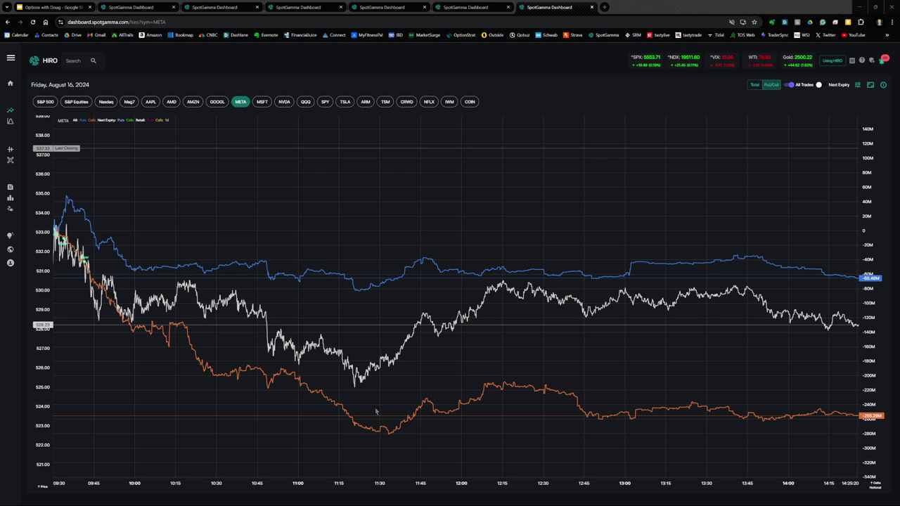
drag(376, 412, 505, 329)
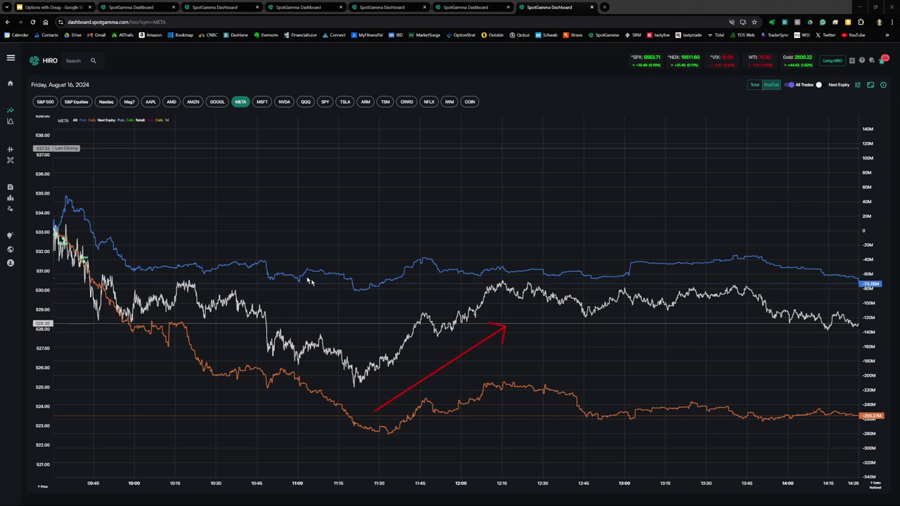
mouse_move(137, 268)
mouse_down()
mouse_move(890, 287)
mouse_move(844, 276)
mouse_up()
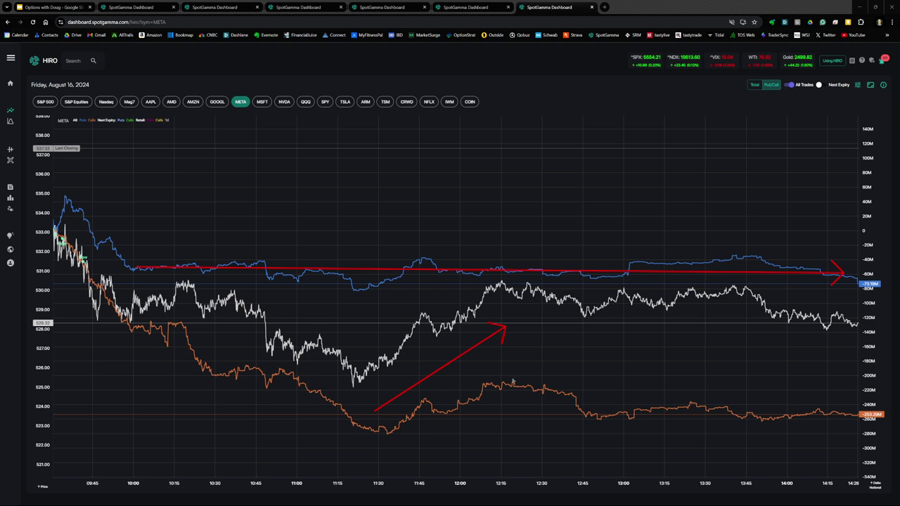
drag(507, 385, 667, 389)
drag(816, 395, 849, 395)
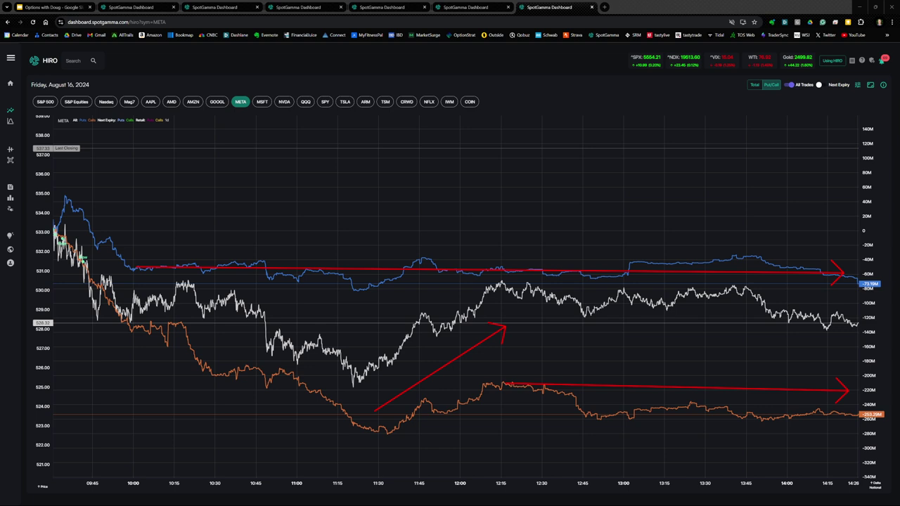
key(Escape)
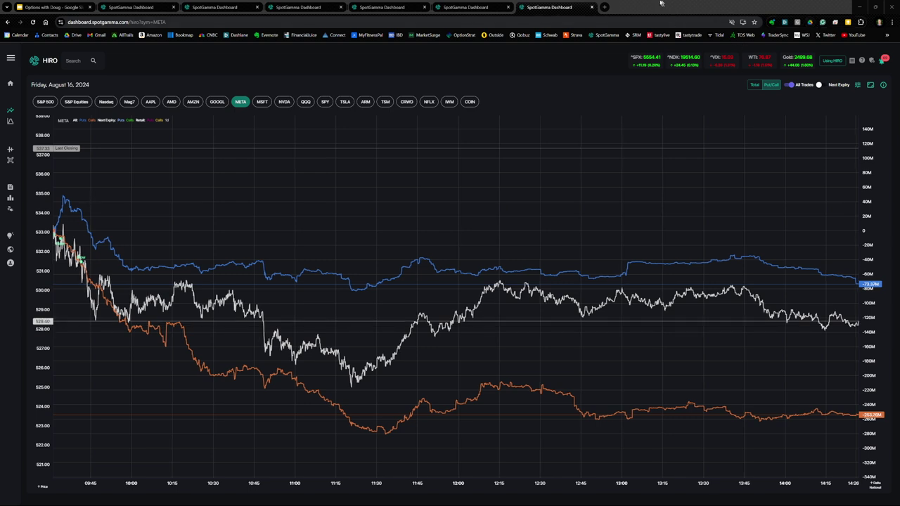
Step: Switch to Bookmap, trace META's drop to about 11:20, rebound and sideways range, mark two reactions at 530, and clear the arrows
click(861, 8)
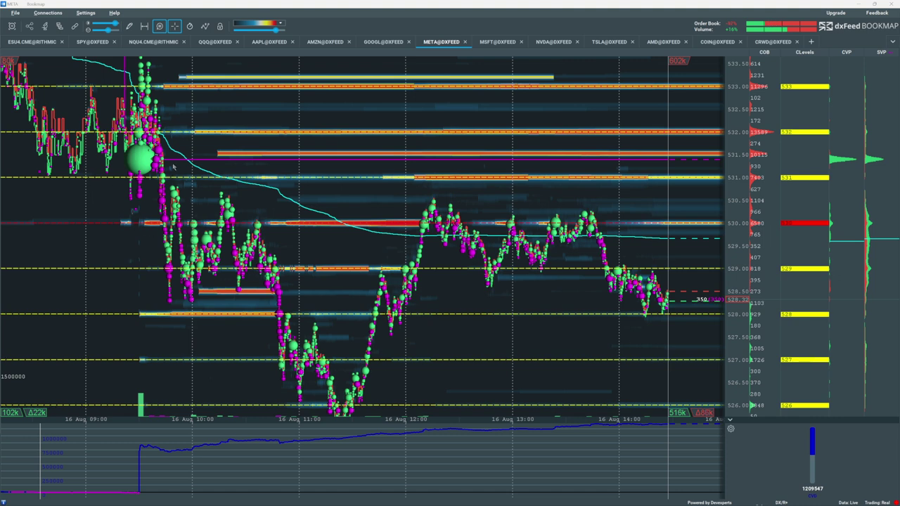
mouse_move(174, 165)
mouse_down()
mouse_move(281, 282)
mouse_move(338, 380)
mouse_up()
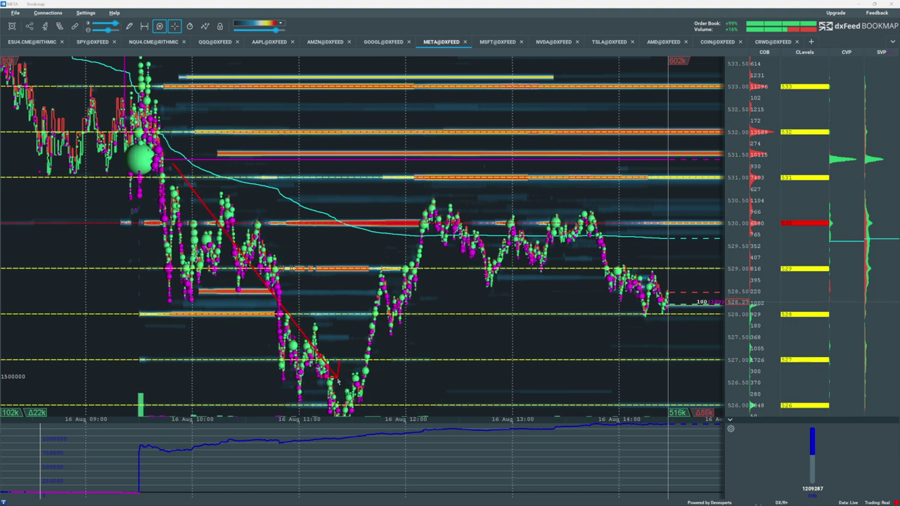
mouse_move(360, 415)
mouse_down()
mouse_move(406, 337)
mouse_move(422, 246)
mouse_move(430, 243)
mouse_up()
drag(432, 194, 575, 203)
drag(407, 202, 421, 220)
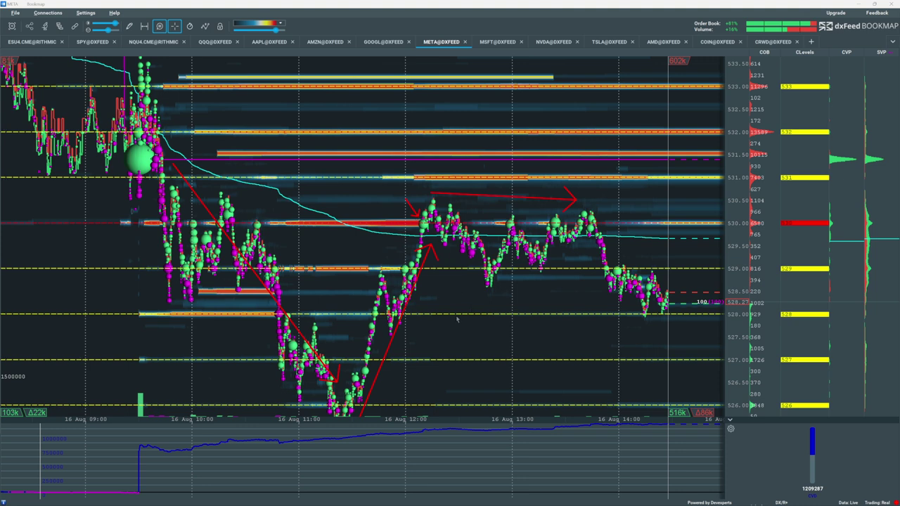
drag(615, 201, 603, 220)
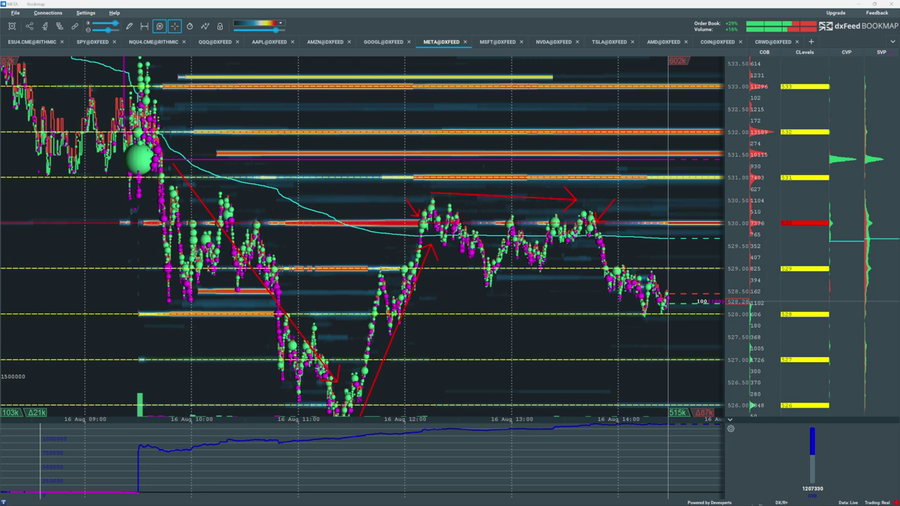
key(Escape)
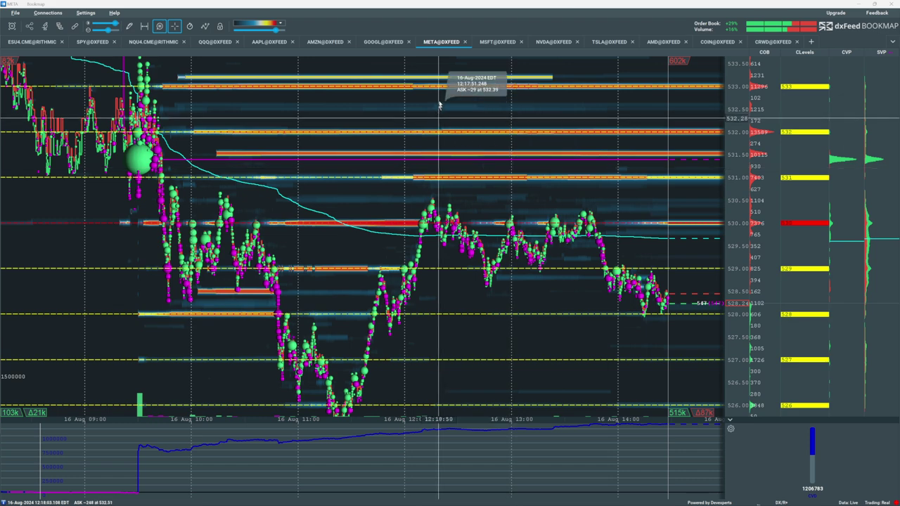
Step: Display the MSFT chart in Bookmap and reduce the size of its volume bubbles
click(497, 41)
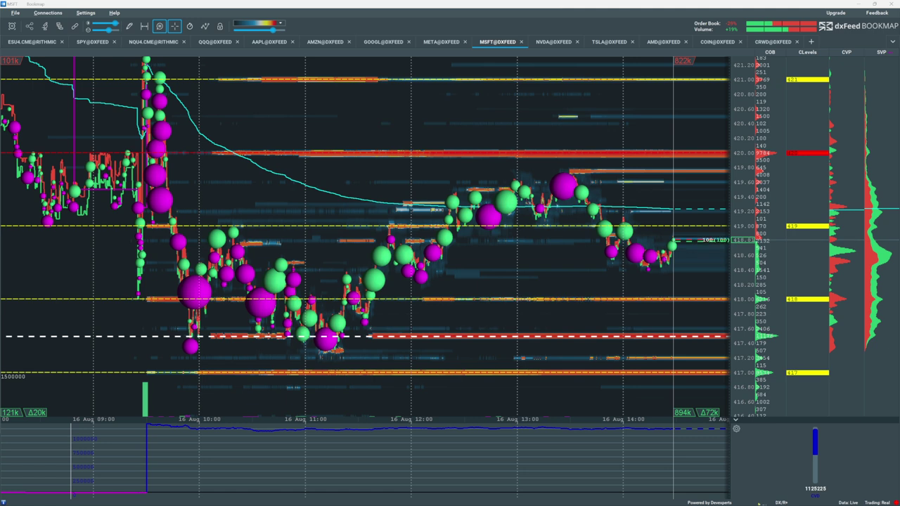
click(108, 35)
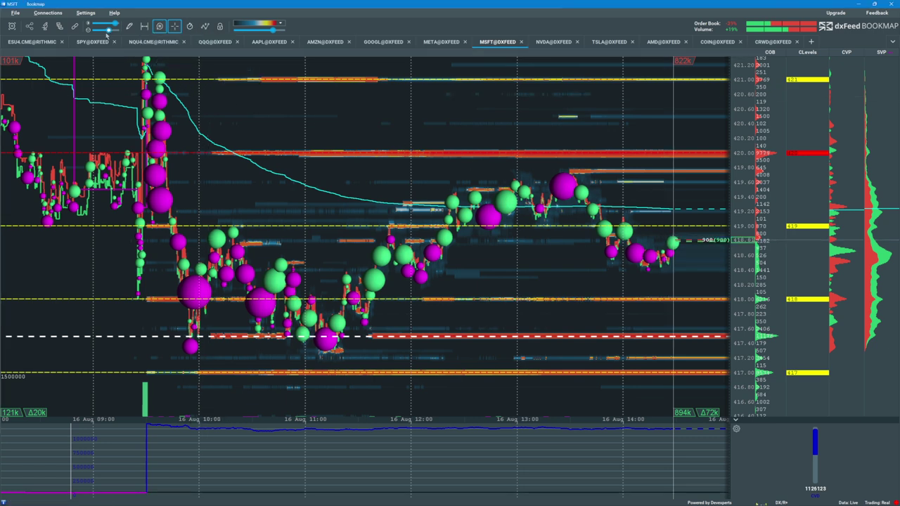
click(109, 34)
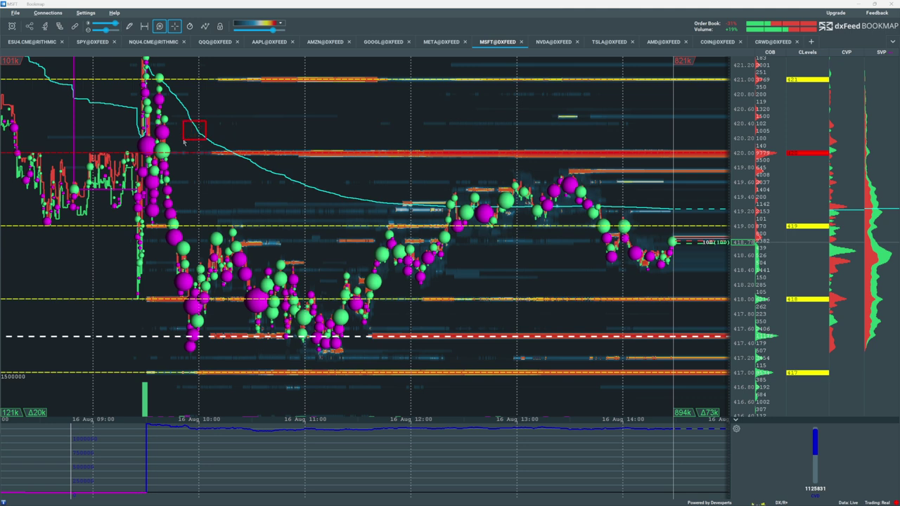
Step: Point arrows at MSFT's early price reactions at 420 and 421 and its two lows just below 417.50, and clear the annotations
drag(205, 121, 324, 152)
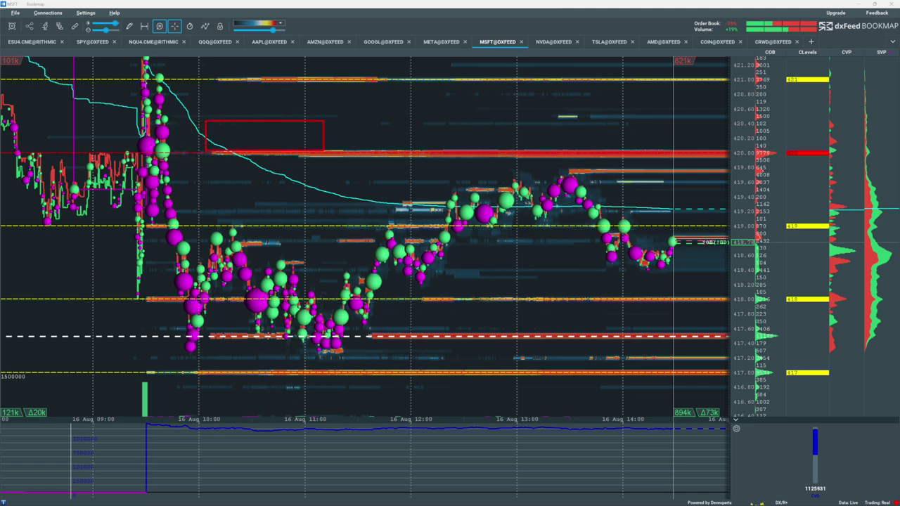
key(Escape)
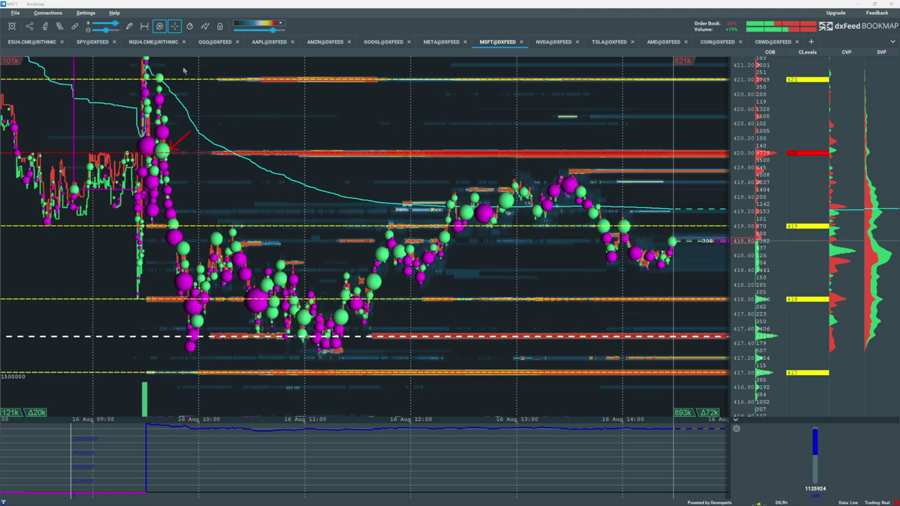
drag(185, 67, 169, 77)
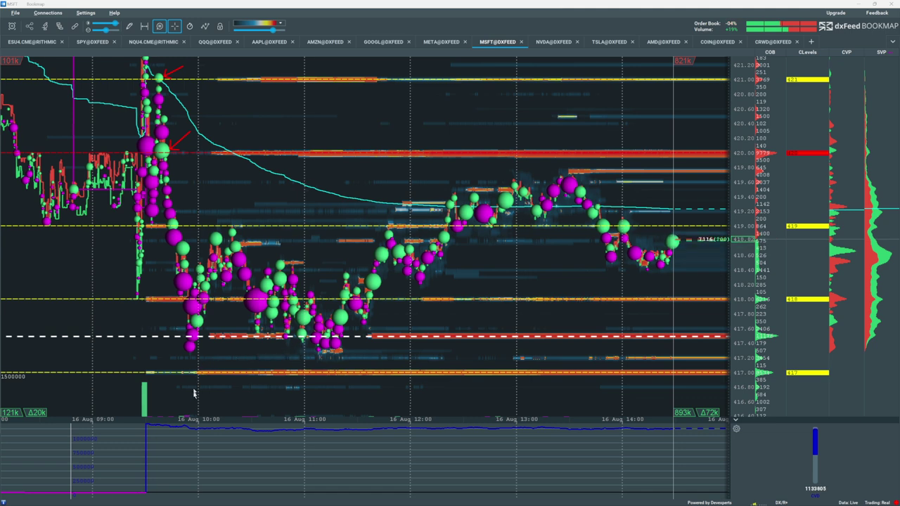
drag(196, 396, 196, 354)
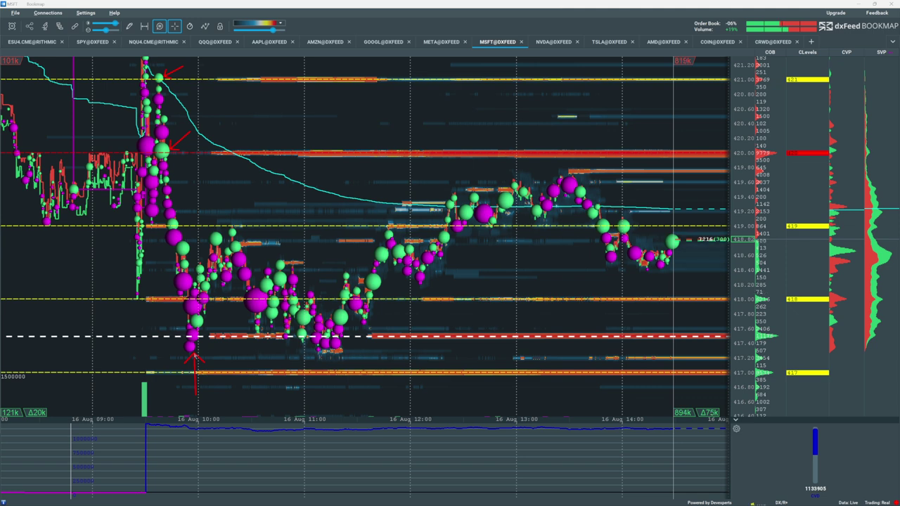
drag(330, 391, 327, 359)
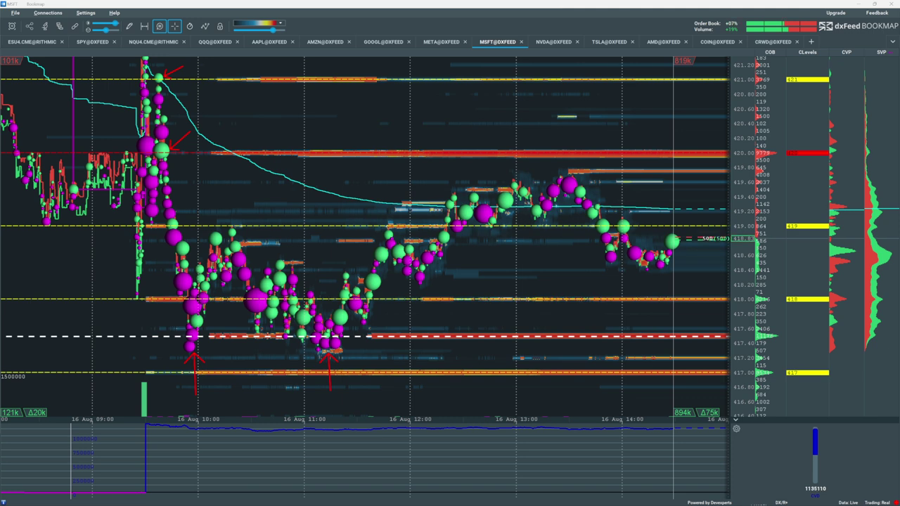
key(Escape)
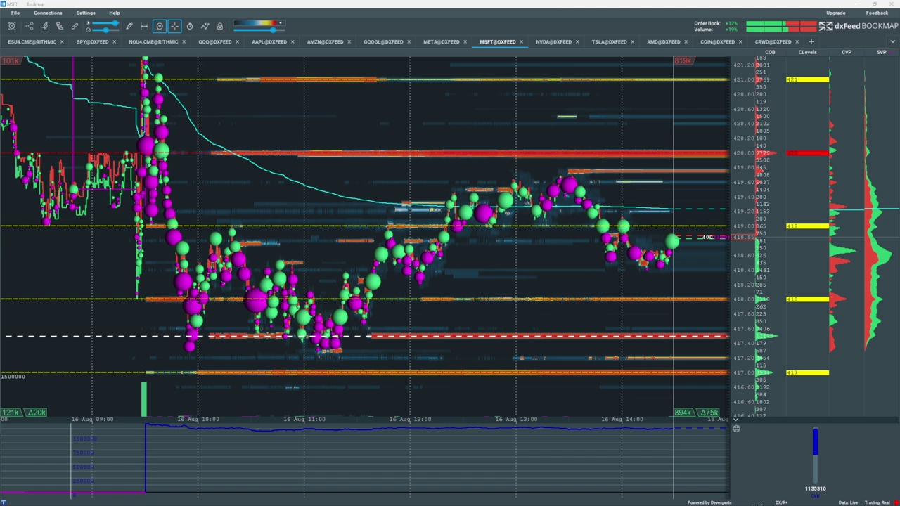
Step: Switch to the HIRO dashboard, display the MSFT signal, and narrow the time range to about 09:30 to 12:20
key(alt+Tab)
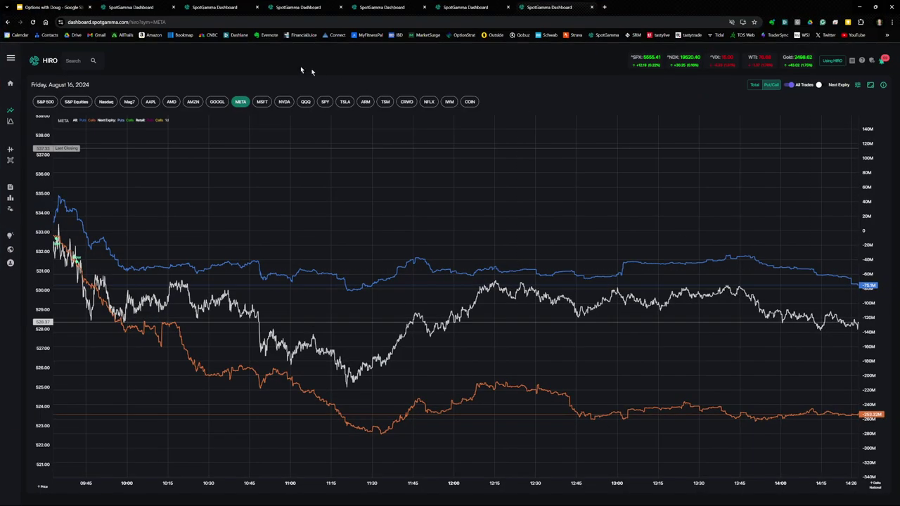
click(264, 102)
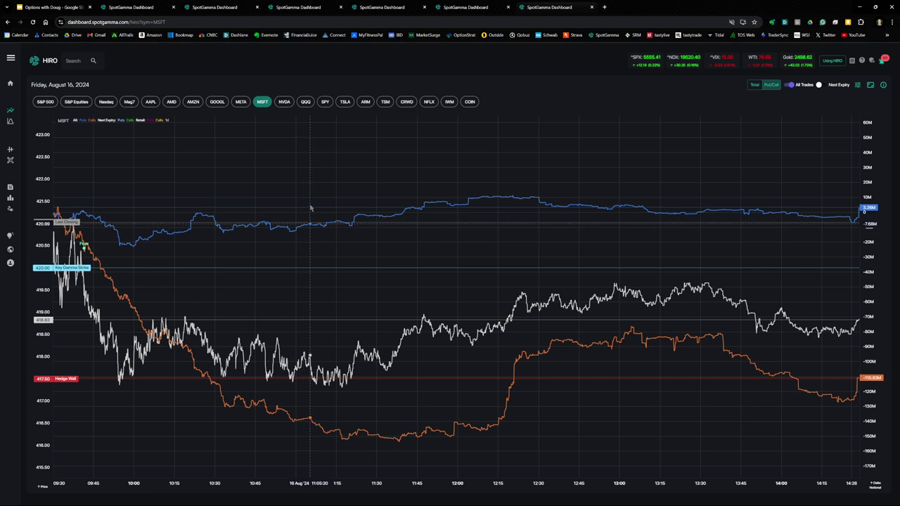
scroll(311, 207, up, 2)
drag(229, 230, 322, 226)
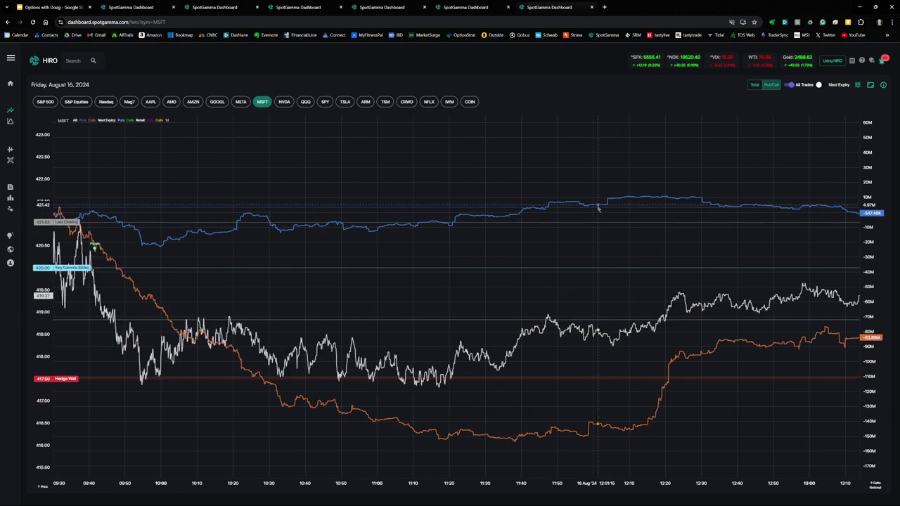
scroll(577, 228, up, 2)
drag(575, 232, 730, 230)
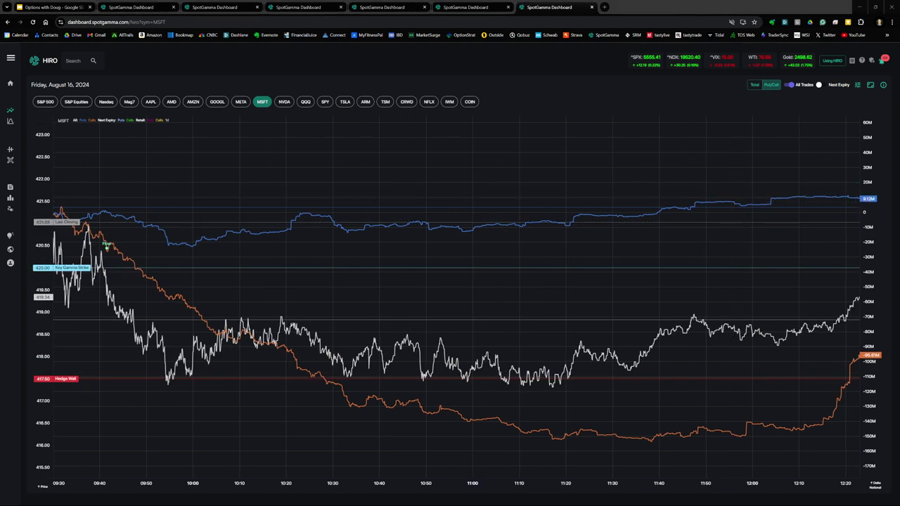
Step: Trace MSFT's sideways puts to about 12:00 and calls decline to 10:05, mark price near the Key Gamma Strike, and clear the arrows
drag(125, 228, 270, 227)
drag(392, 232, 760, 212)
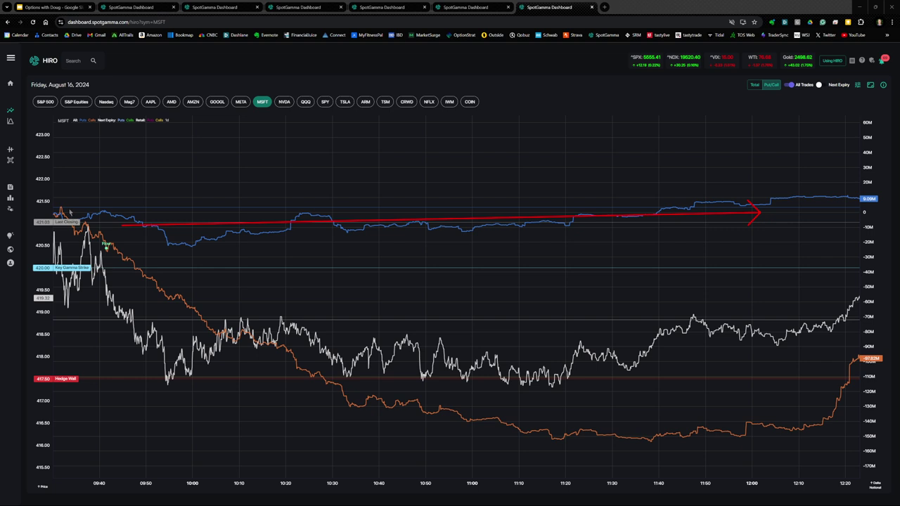
drag(65, 209, 213, 320)
drag(79, 297, 105, 255)
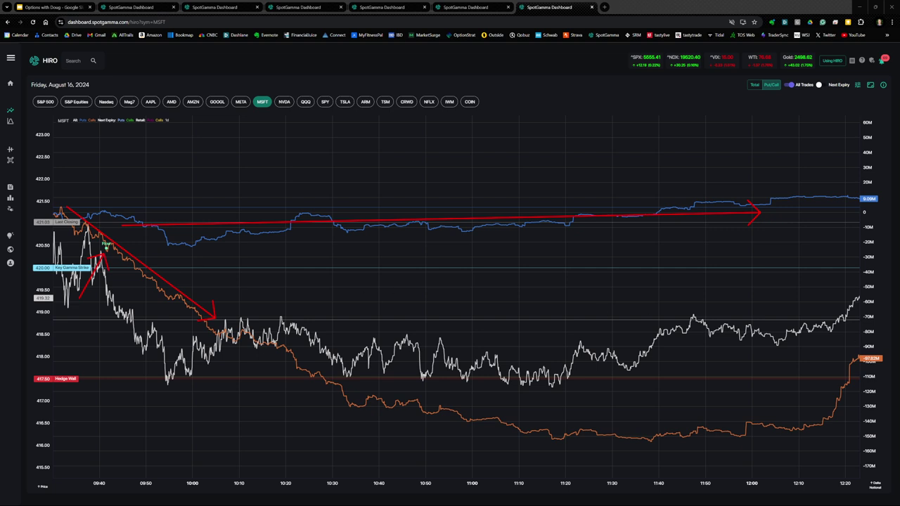
key(Escape)
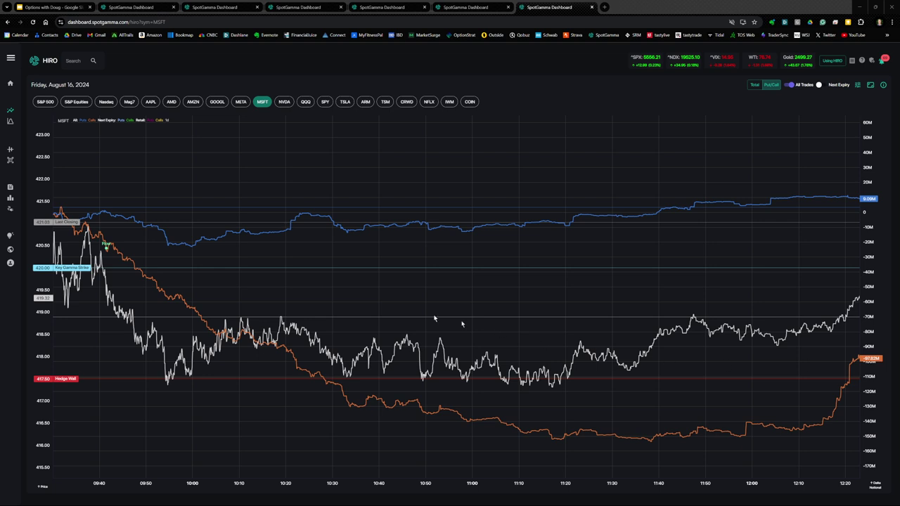
Step: Point arrows at MSFT's early price drop at the 420 Key Gamma Strike and its first low near the 417.50 Hedge Wall, and clear them
drag(128, 250, 107, 267)
drag(167, 445, 169, 389)
key(Escape)
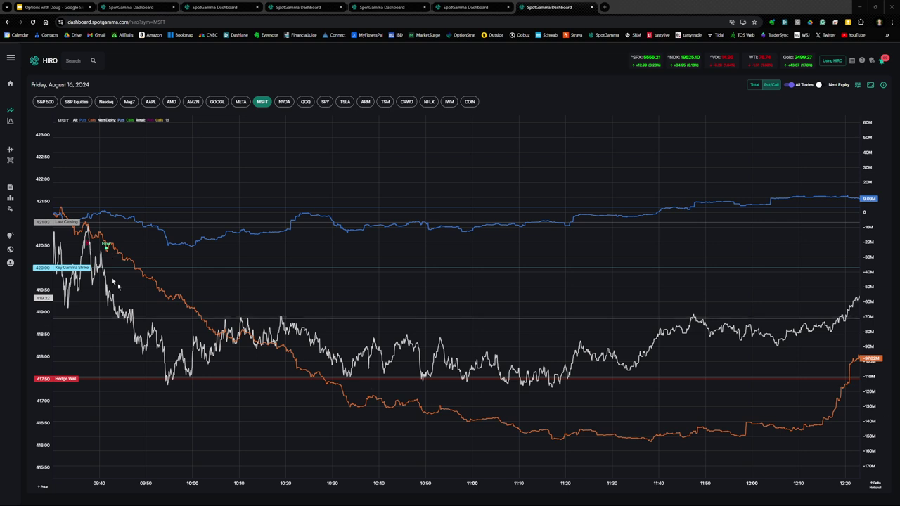
Step: Trace MSFT's calls falling to about 11:17 and flattening to 12:05, box the price lows along the Hedge Wall, and clear the annotations
mouse_move(88, 241)
mouse_down()
mouse_move(291, 402)
mouse_move(426, 450)
mouse_up()
drag(511, 460, 553, 454)
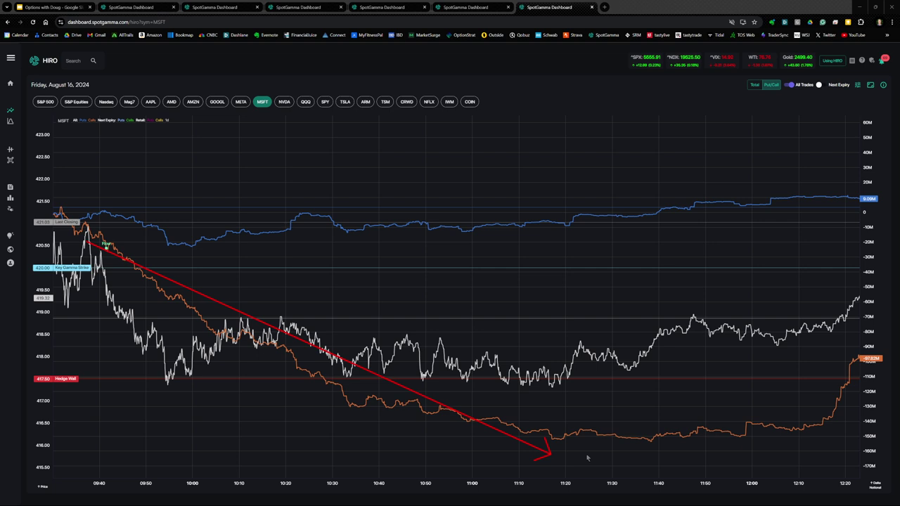
drag(574, 454, 778, 446)
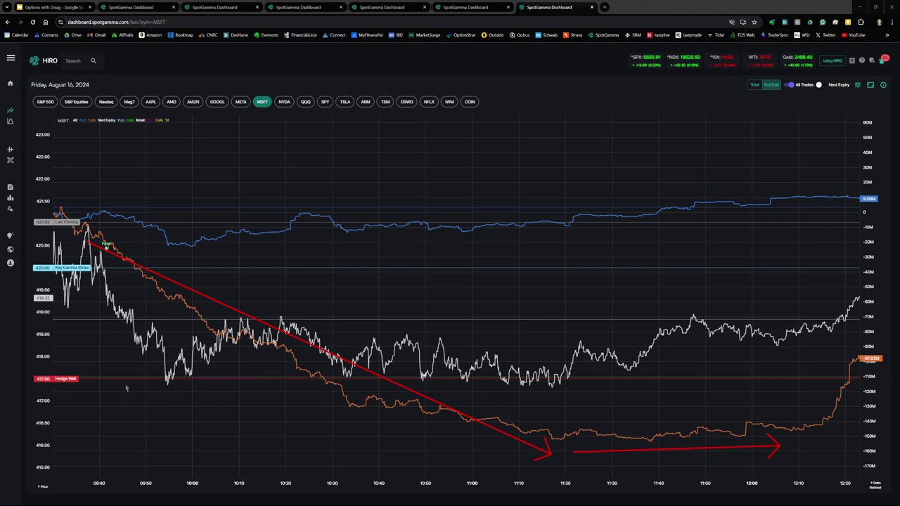
mouse_move(133, 390)
mouse_down()
mouse_move(307, 372)
mouse_move(581, 374)
mouse_up()
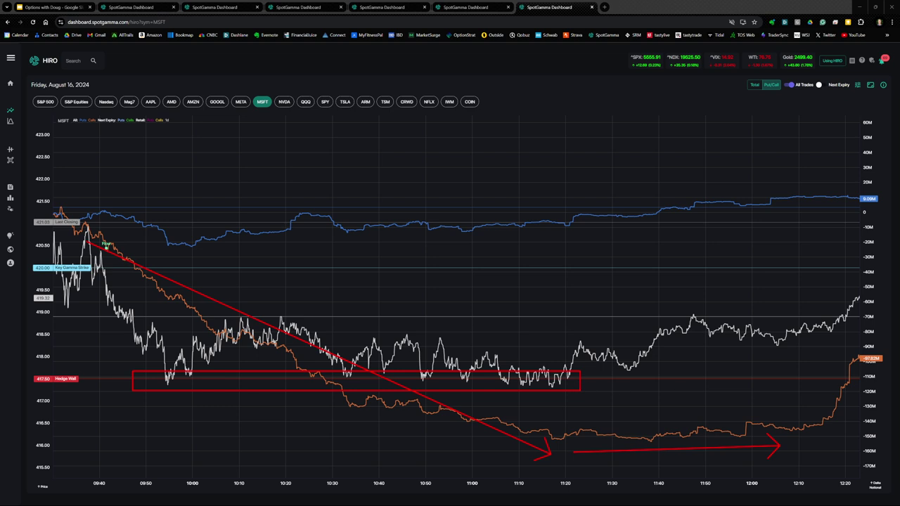
drag(613, 404, 549, 363)
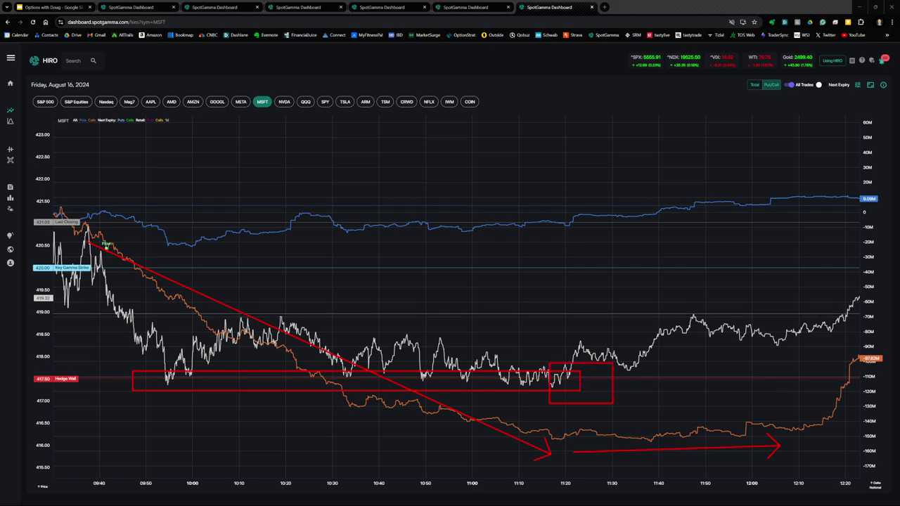
key(Escape)
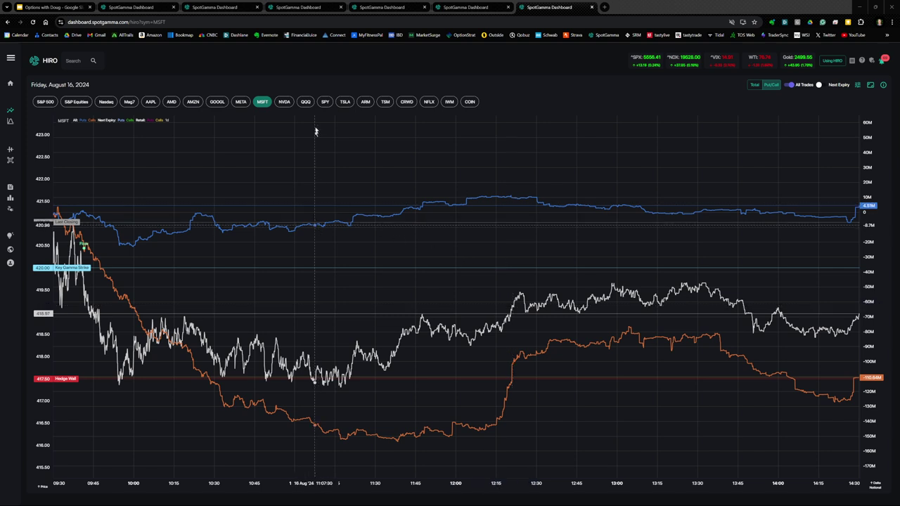
Step: Display the NVDA signal in HIRO and point arrows at the two price peaks at the 125 Key Gamma Strike
click(283, 102)
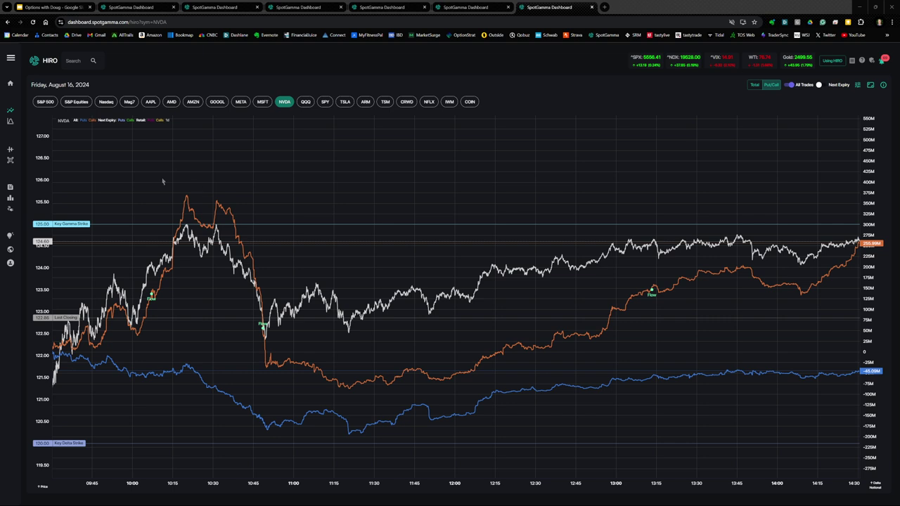
drag(163, 182, 183, 221)
drag(239, 211, 219, 225)
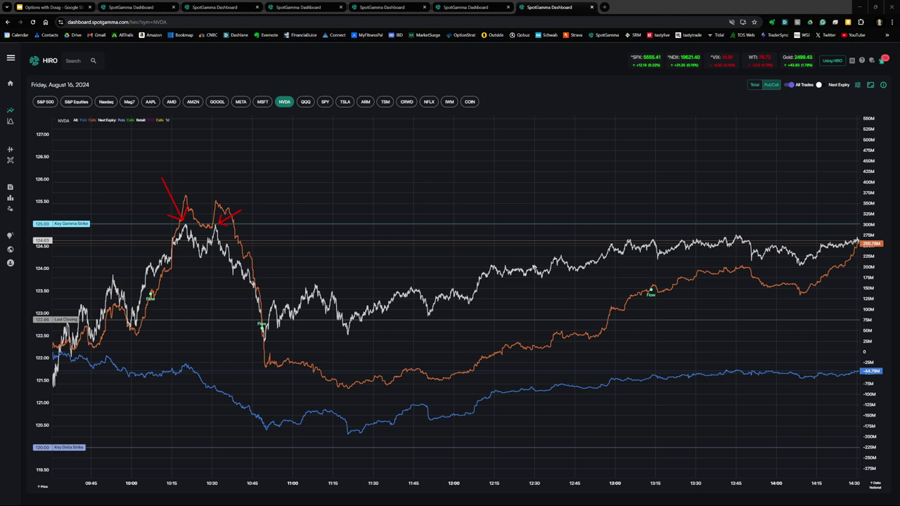
Step: Trace NVDA's calls falling to about 10:50, moving sideways, and rising to about 13:05, mark the price low, and clear the annotations
drag(225, 196, 271, 332)
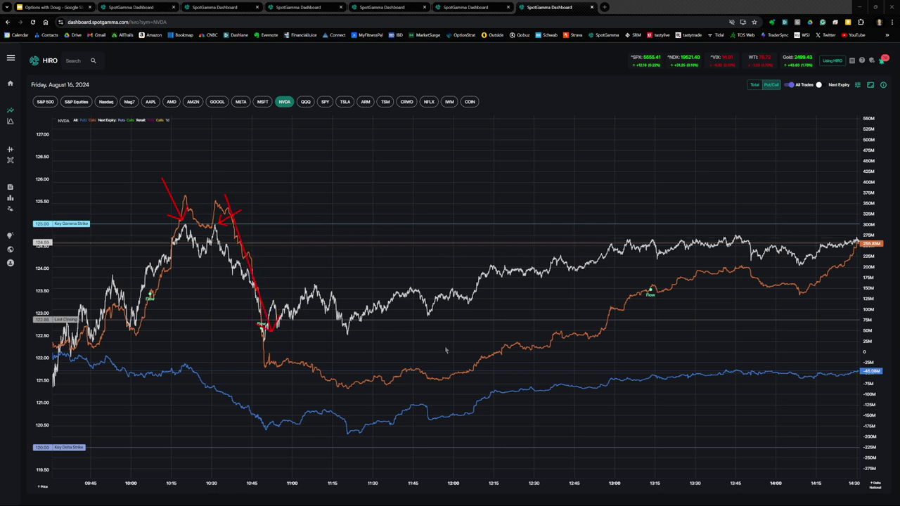
drag(237, 350, 261, 329)
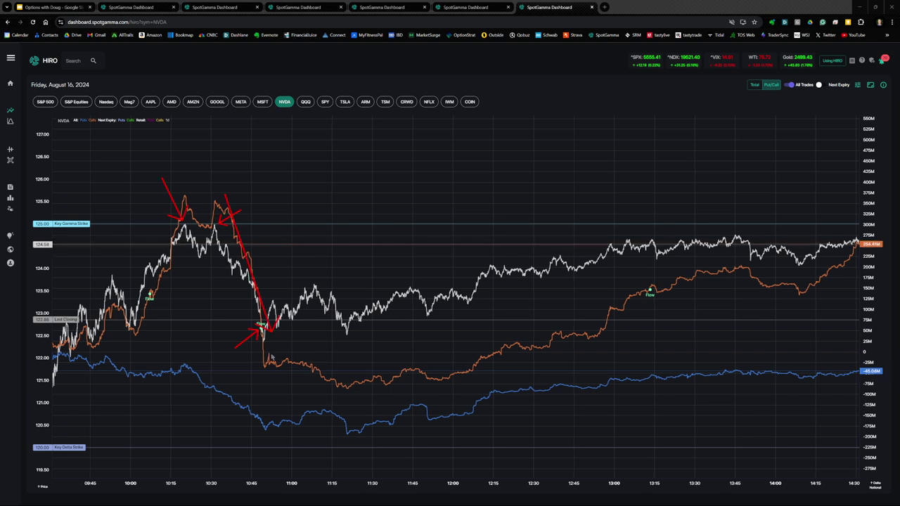
mouse_move(273, 357)
mouse_down()
mouse_move(487, 360)
mouse_move(632, 291)
mouse_move(622, 300)
mouse_up()
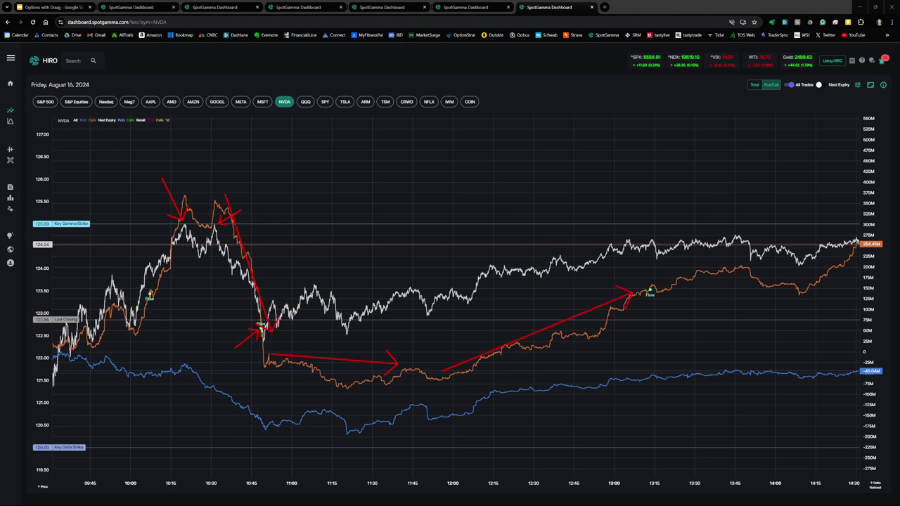
key(Escape)
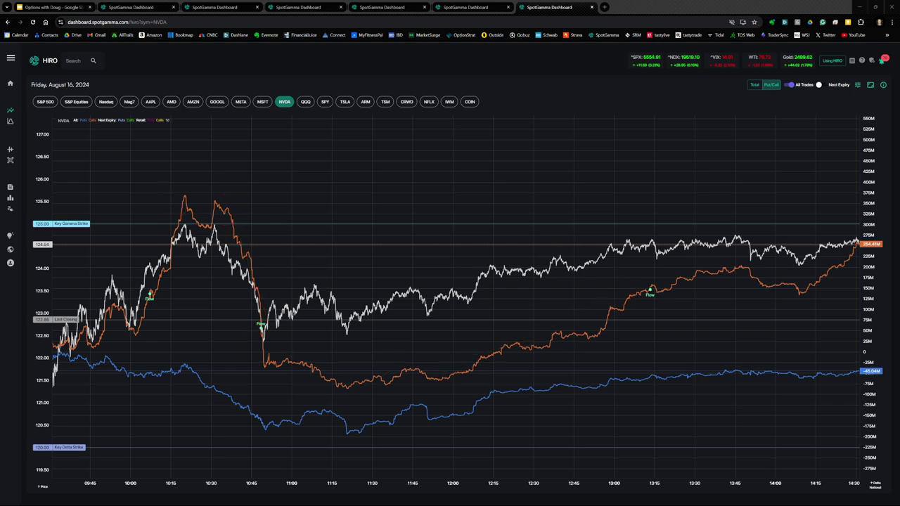
Step: Switch to Bookmap, display the NVDA chart for the session, and box the two price highs at 125
click(859, 6)
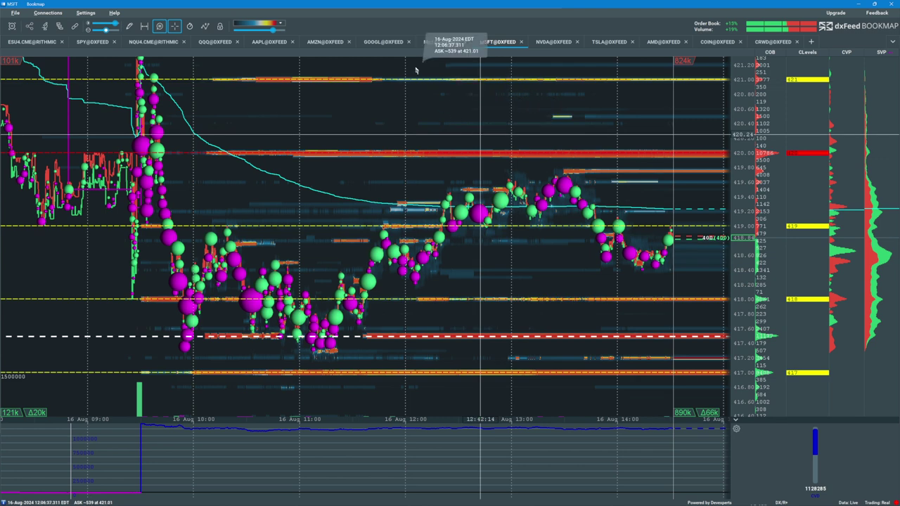
click(553, 42)
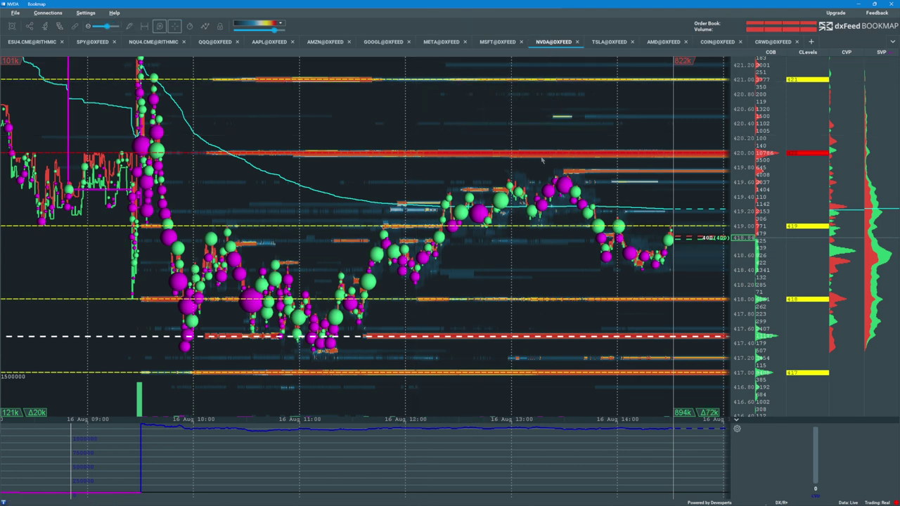
scroll(542, 160, down, 2)
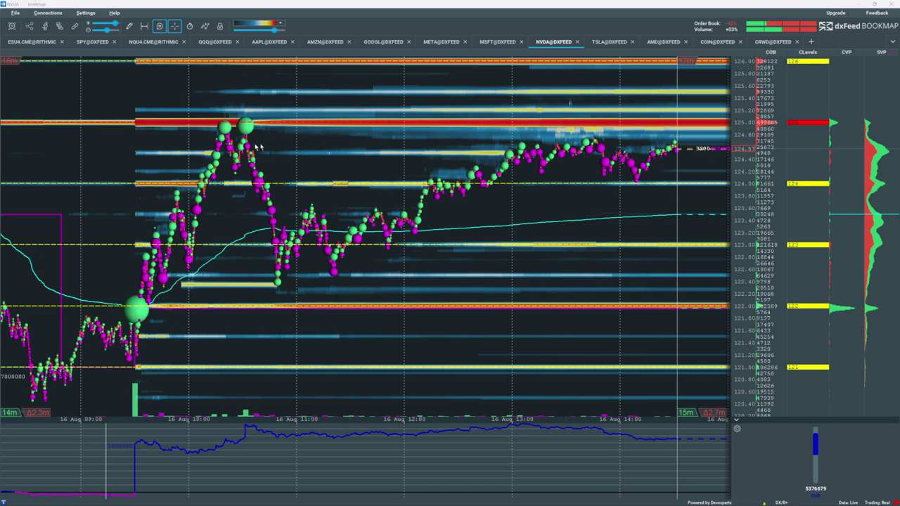
drag(184, 152, 274, 101)
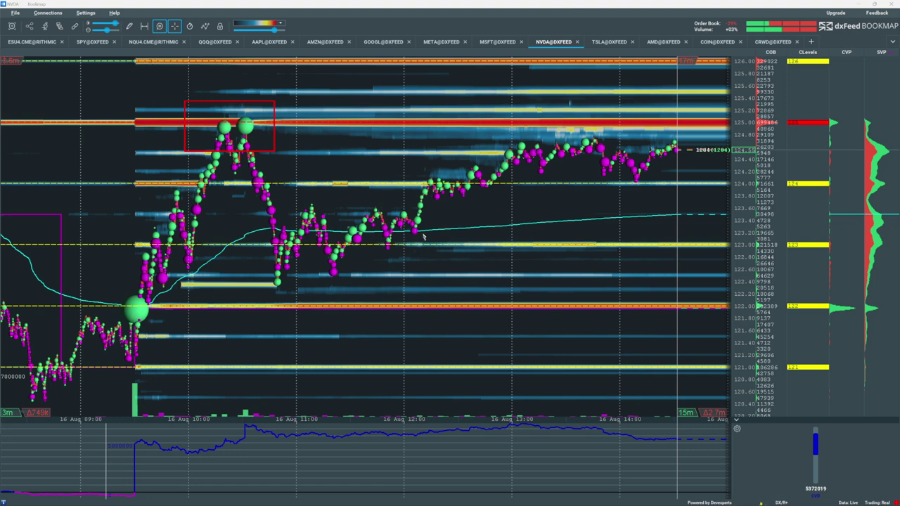
Step: Point arrows at NVDA's early liquidity and second high at 125, trace the price rise from about 10:50 to 13:20, and clear the annotations
drag(91, 150, 95, 126)
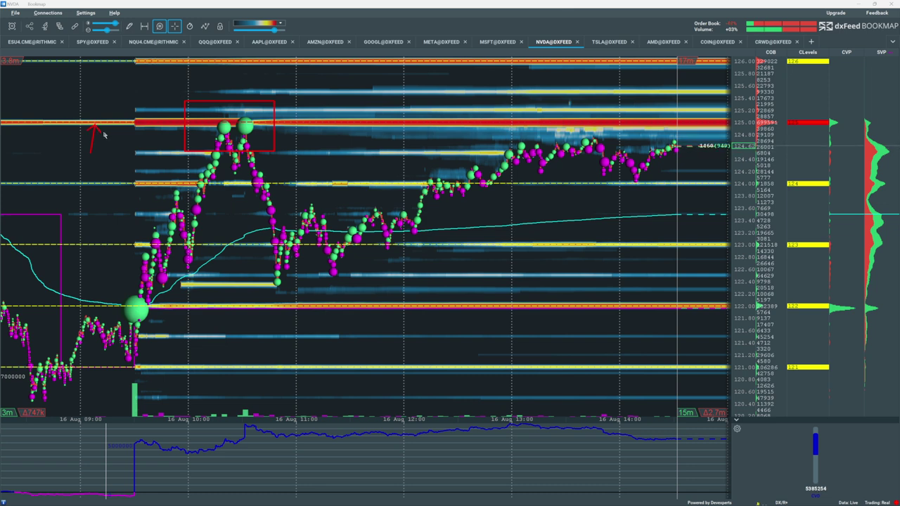
drag(115, 149, 136, 129)
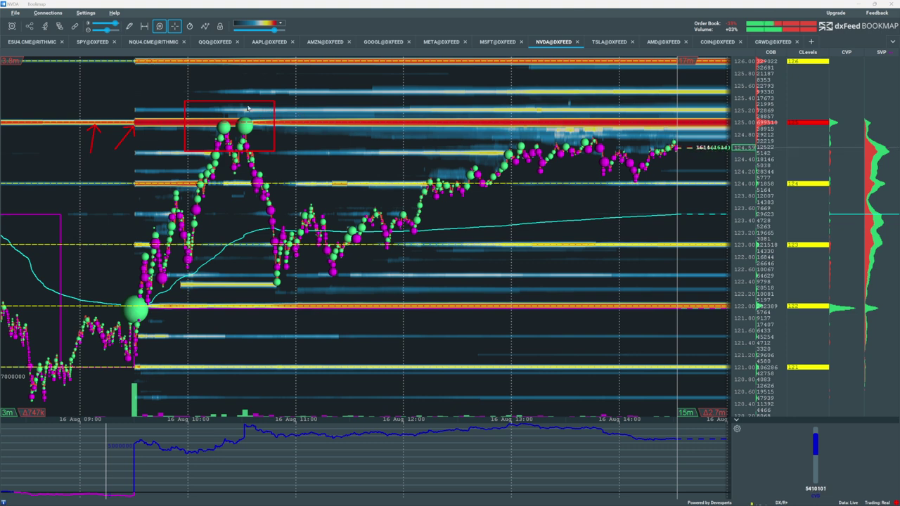
drag(261, 121, 273, 106)
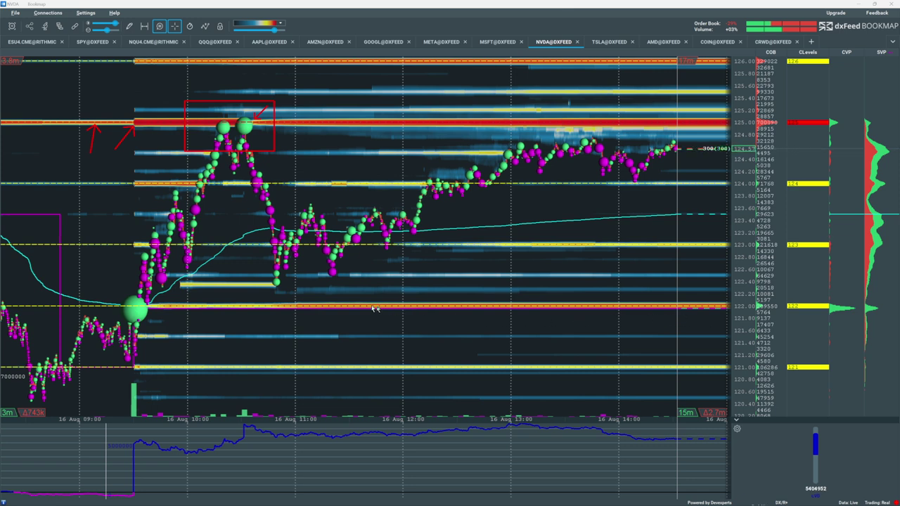
drag(285, 288, 551, 167)
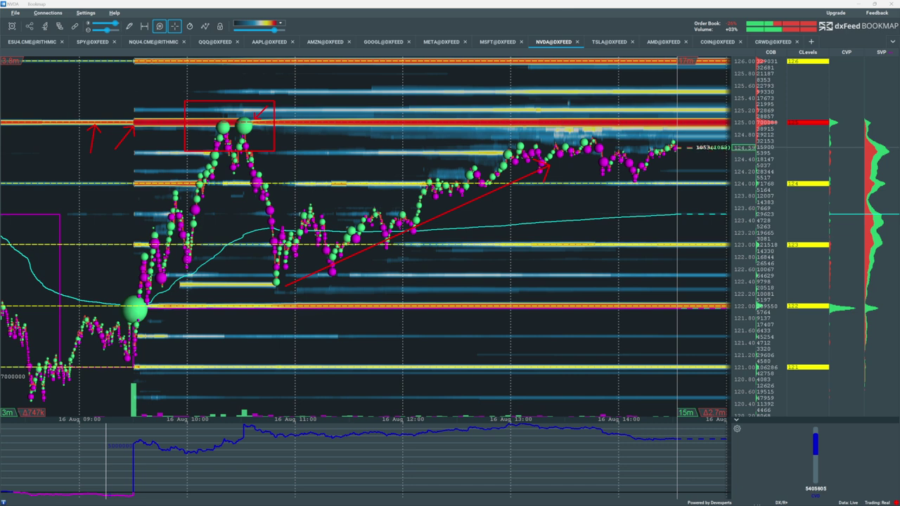
key(Delete)
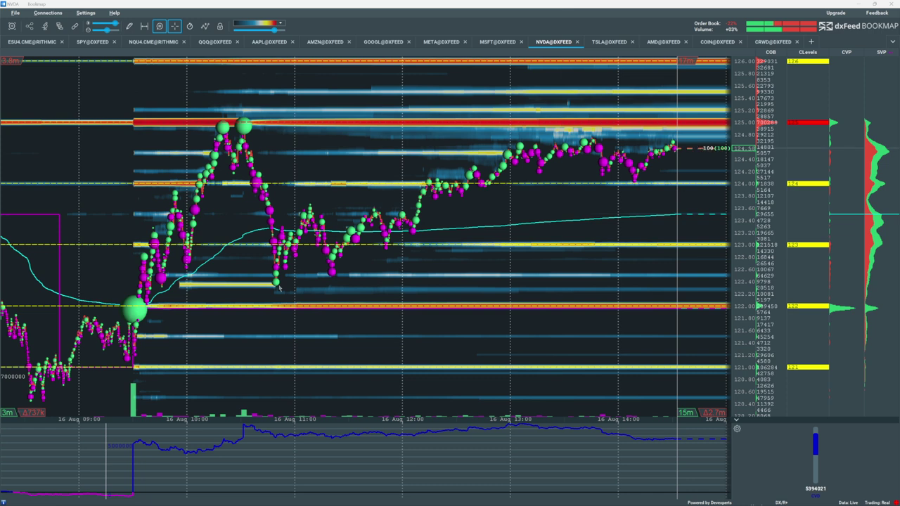
Step: Trace NVDA's rising lows from about 10:50 to 11:50, point an arrow at the 125 liquidity, and clear the annotations
drag(277, 284, 387, 243)
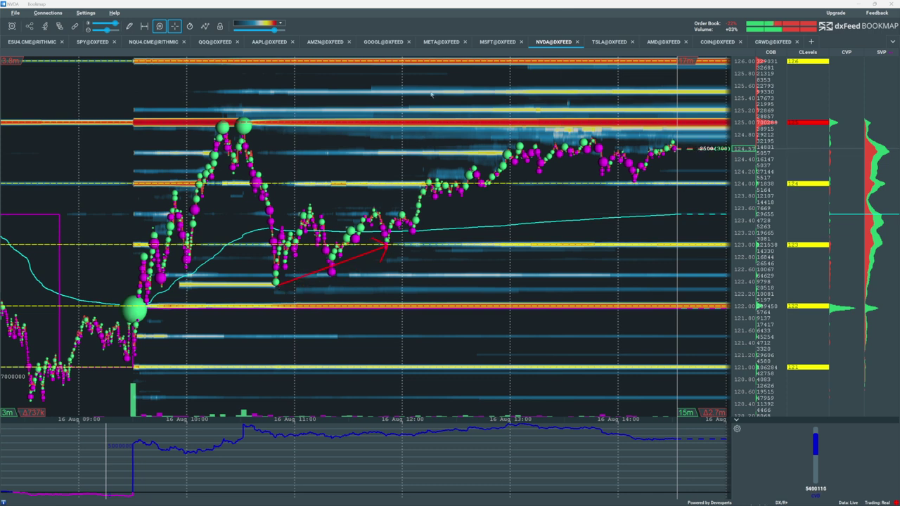
drag(430, 92, 432, 118)
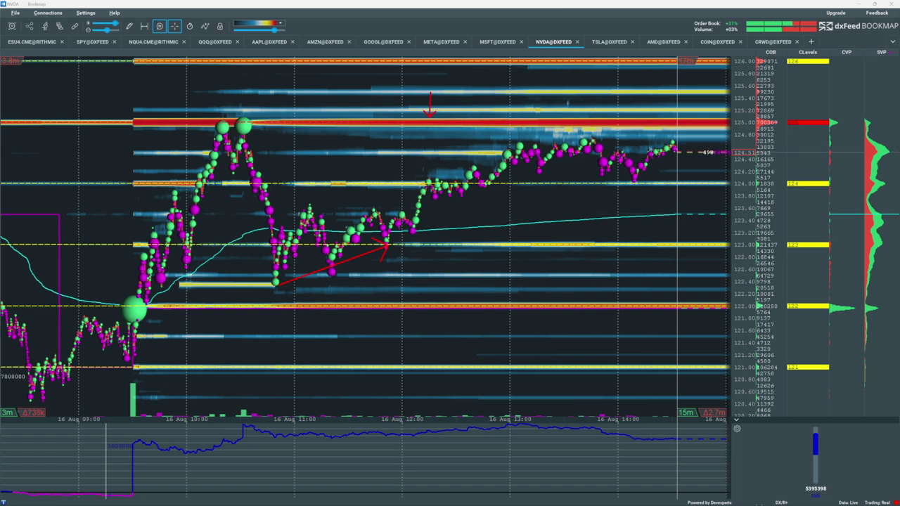
key(Escape)
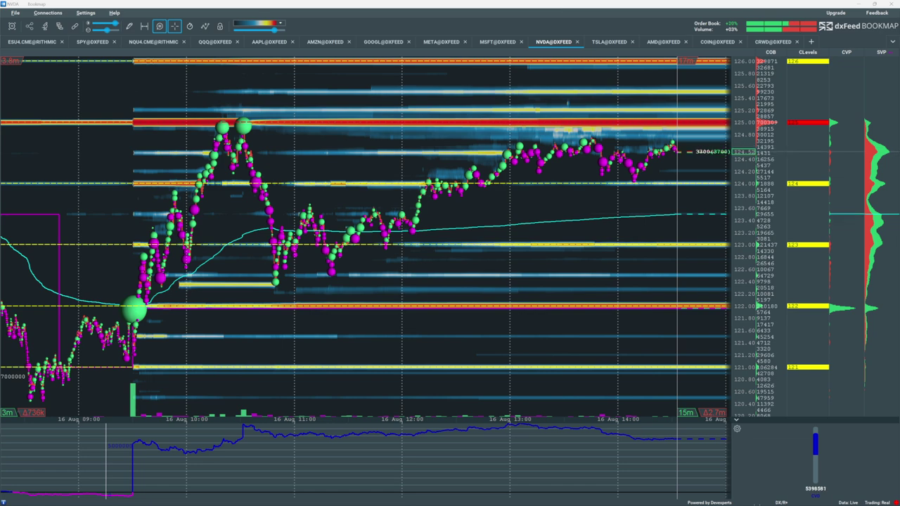
Step: Switch to the HIRO dashboard, trace NVDA's calls rising, dipping and rising again and its puts rising to about 14:30, and clear the arrows
key(alt+Tab)
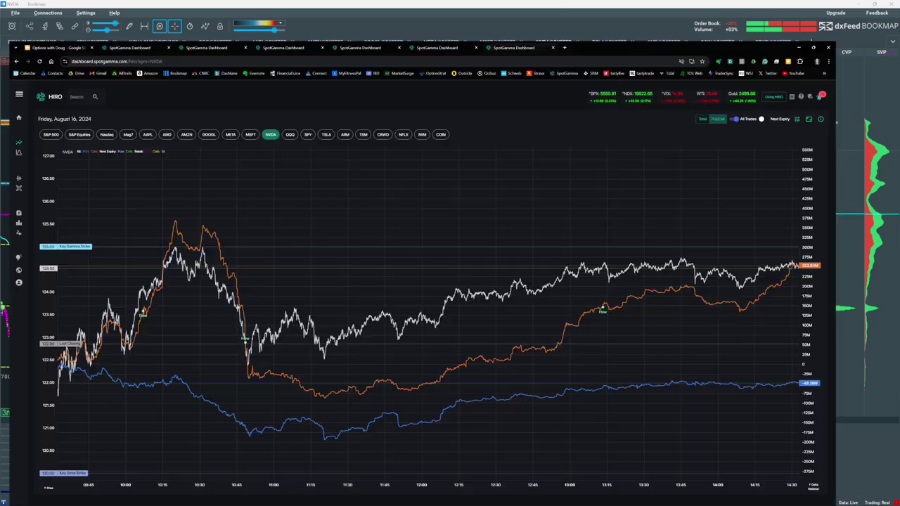
key(super+Up)
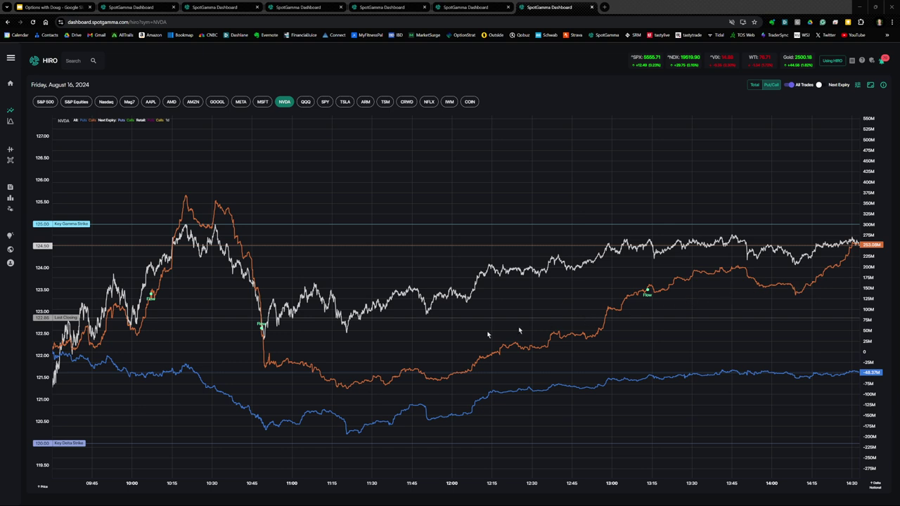
mouse_move(380, 362)
mouse_down()
mouse_move(552, 298)
mouse_move(677, 280)
mouse_move(718, 262)
mouse_move(789, 278)
mouse_move(824, 271)
mouse_move(850, 245)
mouse_up()
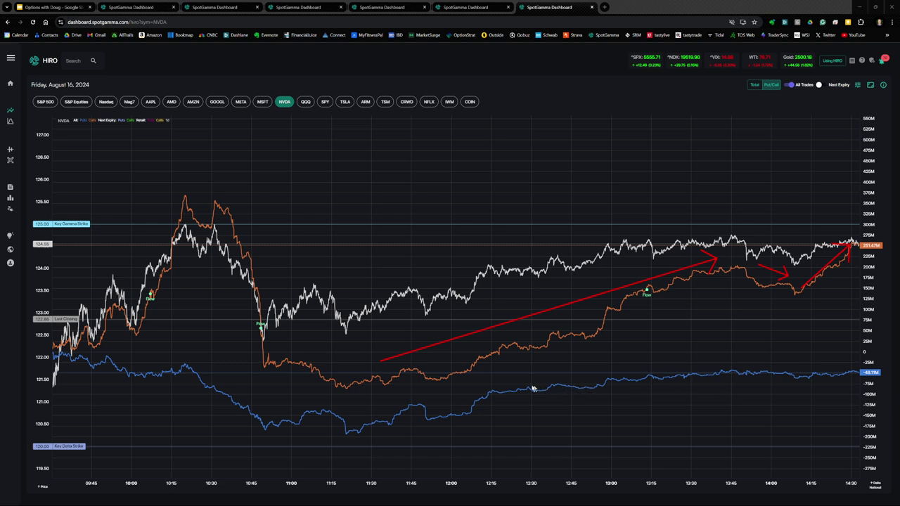
drag(493, 394, 847, 368)
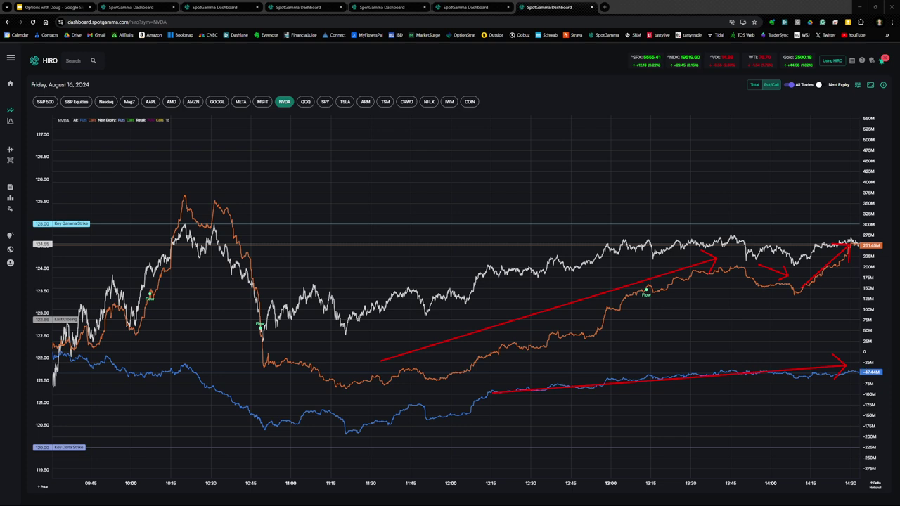
key(Escape)
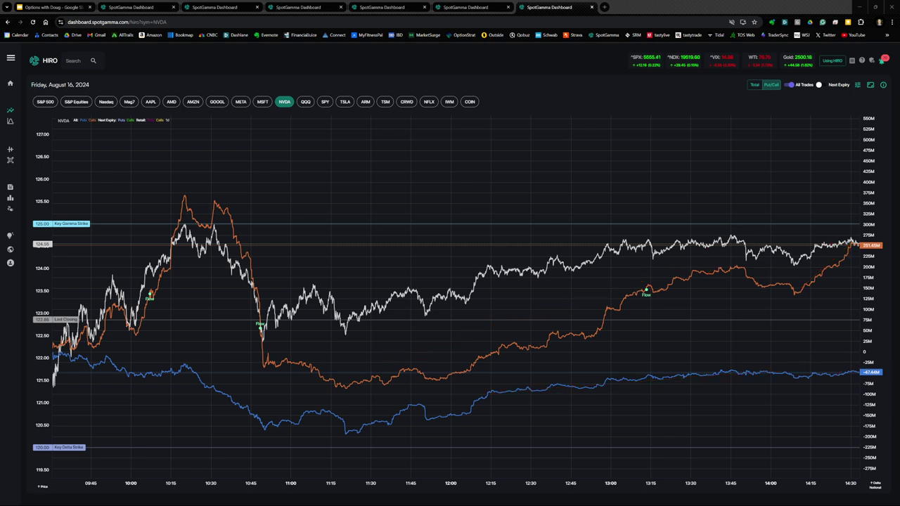
Step: Switch to Bookmap, display TSLA from about 09:15 to 11:05, and trace the volume delta line's decline after about 10:15
click(860, 7)
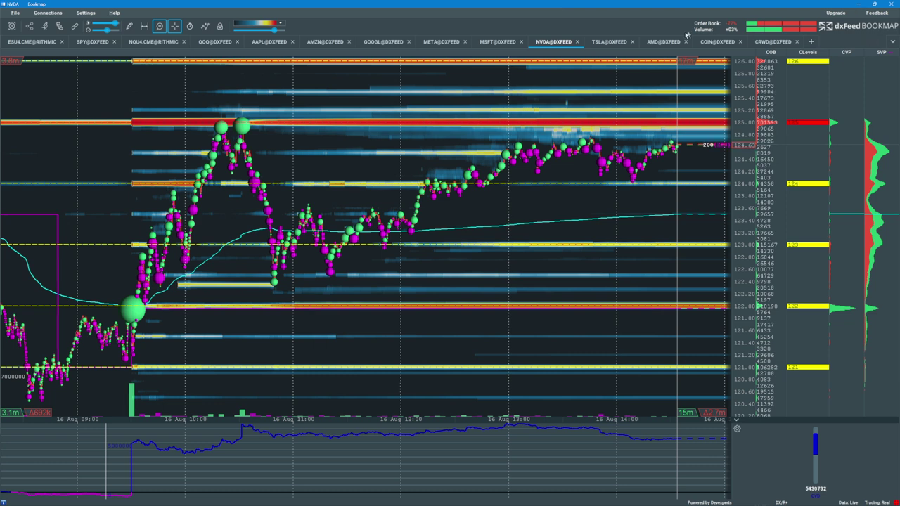
click(609, 42)
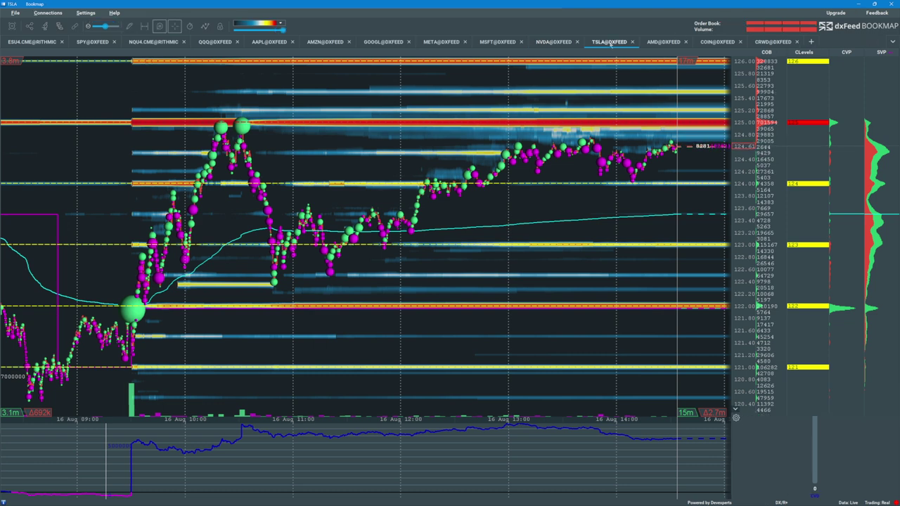
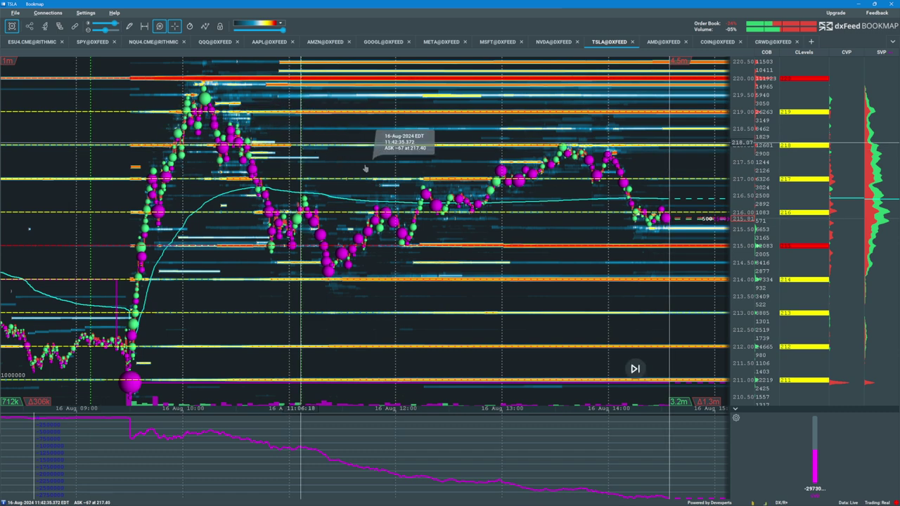
scroll(365, 169, up, 5)
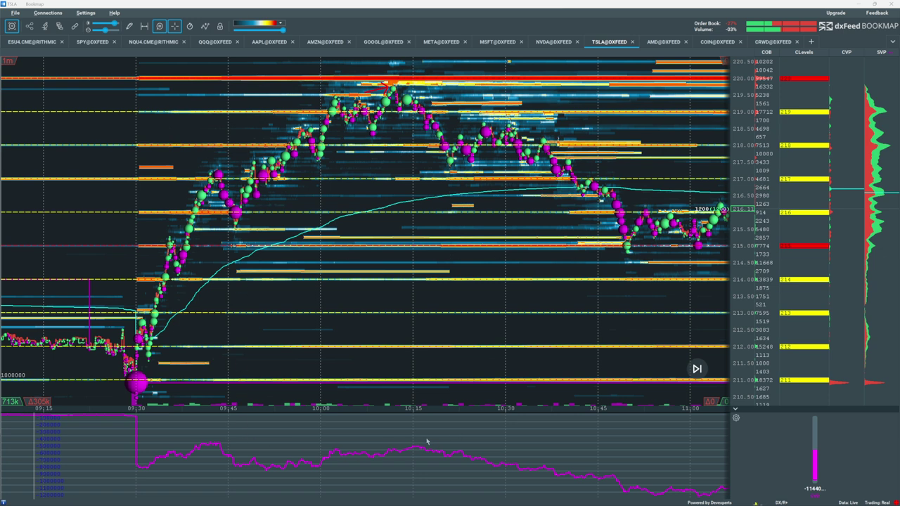
drag(427, 442, 566, 461)
drag(427, 443, 638, 484)
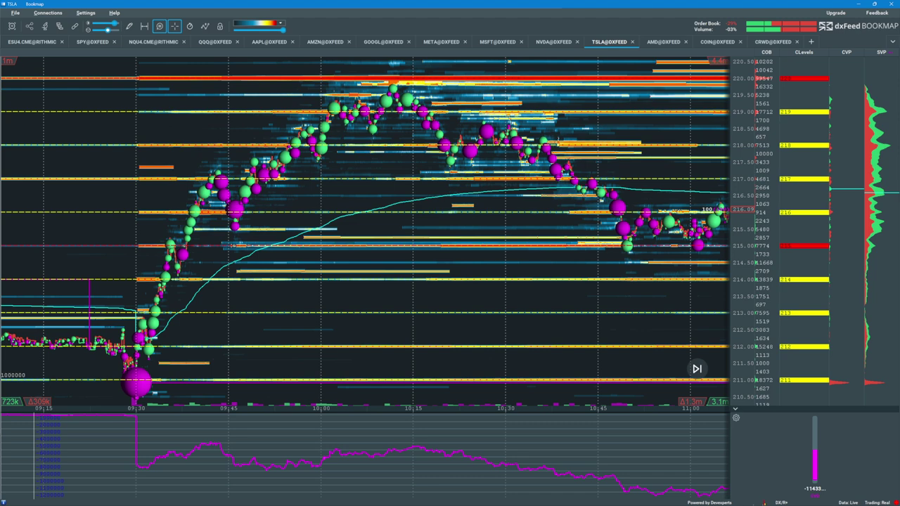
Step: Switch to HIRO, show TSLA from about 09:30 to 13:00, and trace its rise to 10:00, flat puts and lower second call peak
key(alt+Tab)
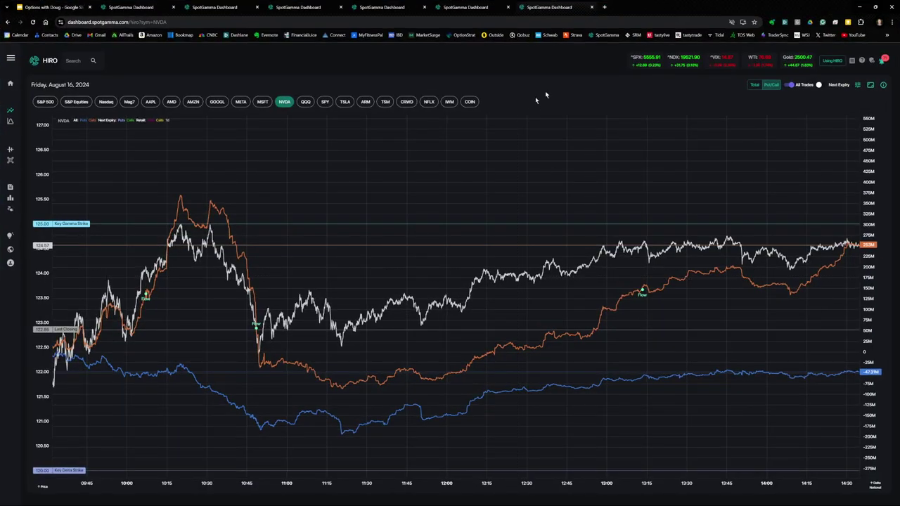
click(344, 101)
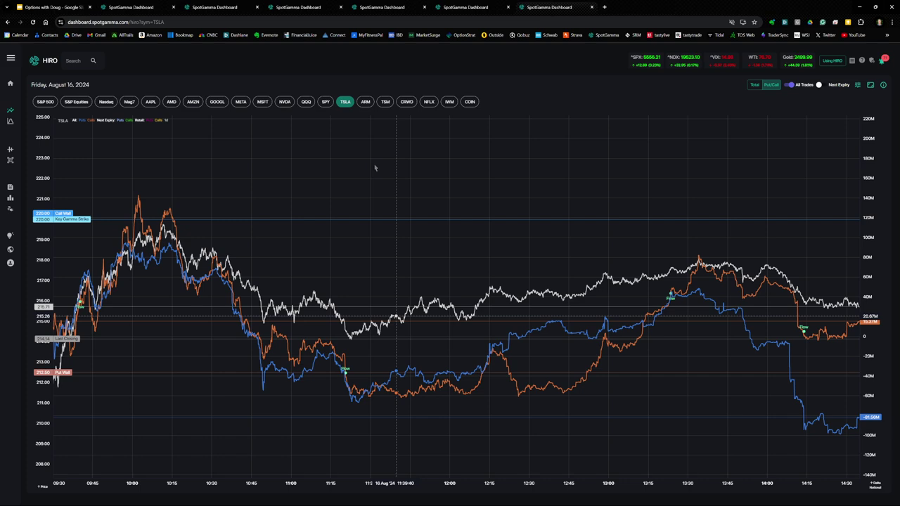
scroll(423, 231, up, 2)
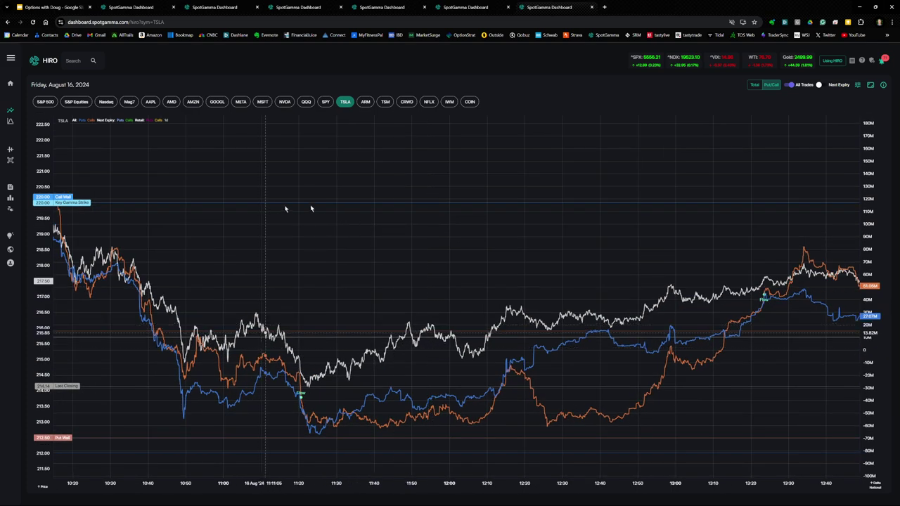
drag(285, 205, 436, 208)
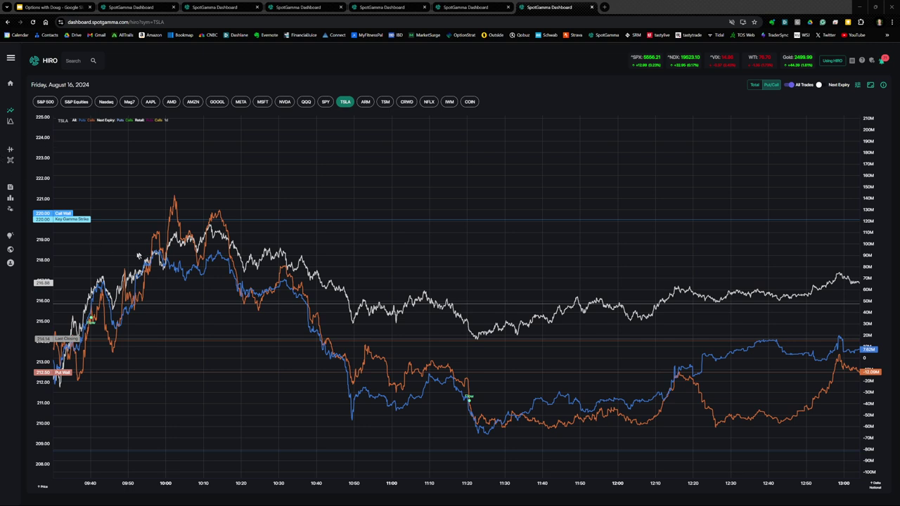
drag(67, 306, 149, 223)
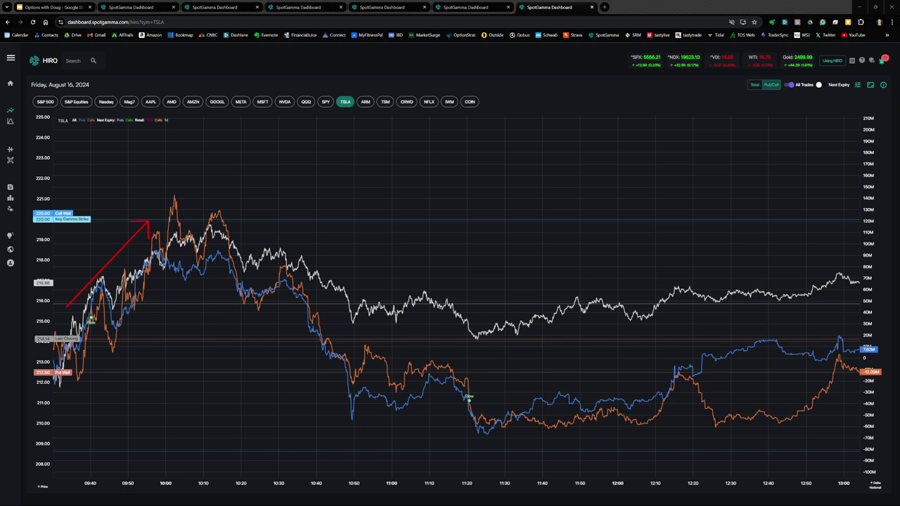
drag(157, 254, 222, 253)
drag(177, 198, 218, 208)
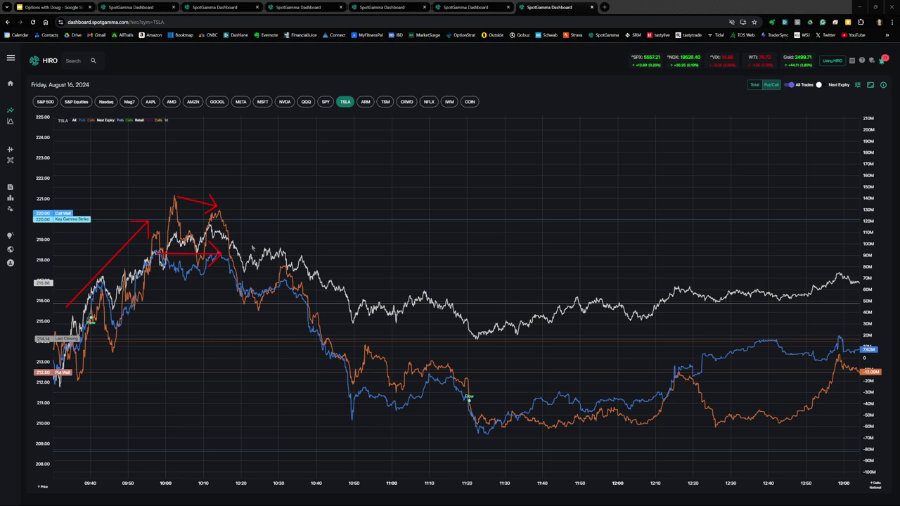
Step: Trace TSLA's decline from about 10:15 to 11:20, point arrows at the 11:20 and 09:40 flow signals and the 09:47 dip, and clear the annotations
drag(233, 227, 246, 243)
drag(283, 268, 455, 411)
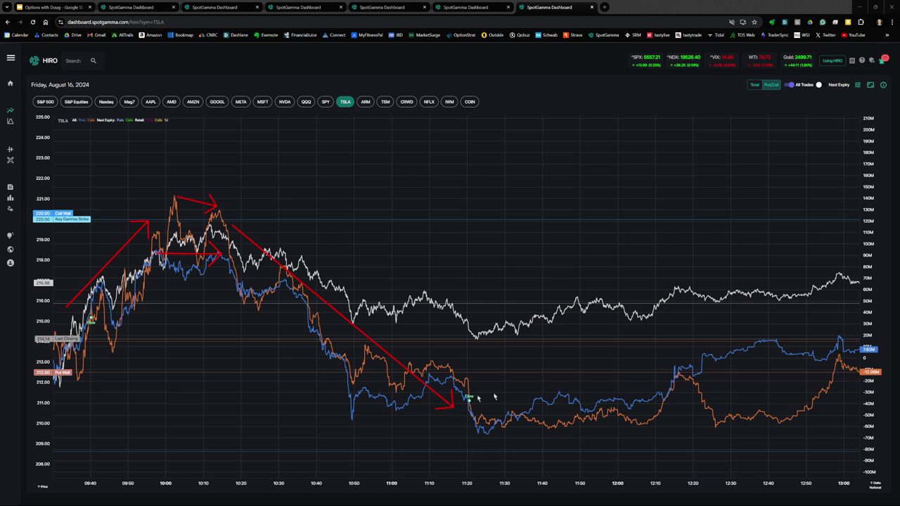
drag(505, 385, 475, 396)
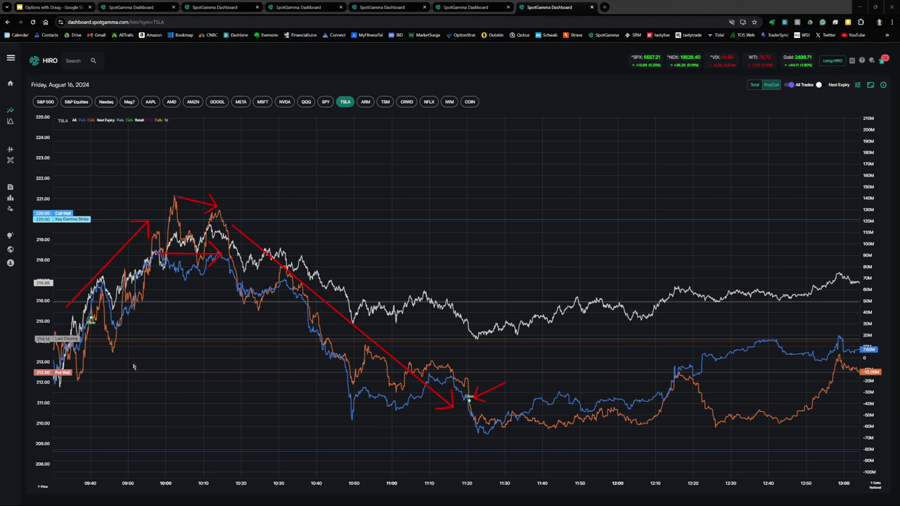
mouse_move(134, 364)
mouse_down()
mouse_move(100, 328)
mouse_move(114, 327)
mouse_move(97, 340)
mouse_up()
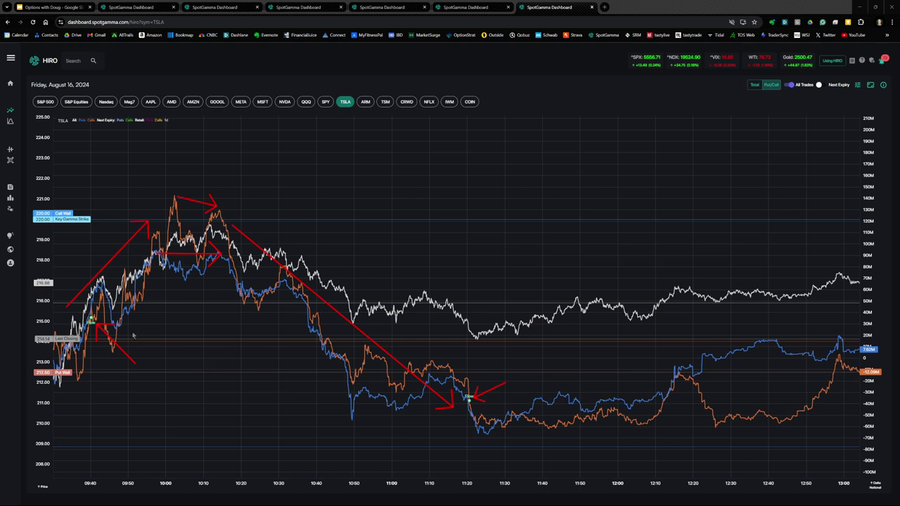
drag(133, 337, 117, 317)
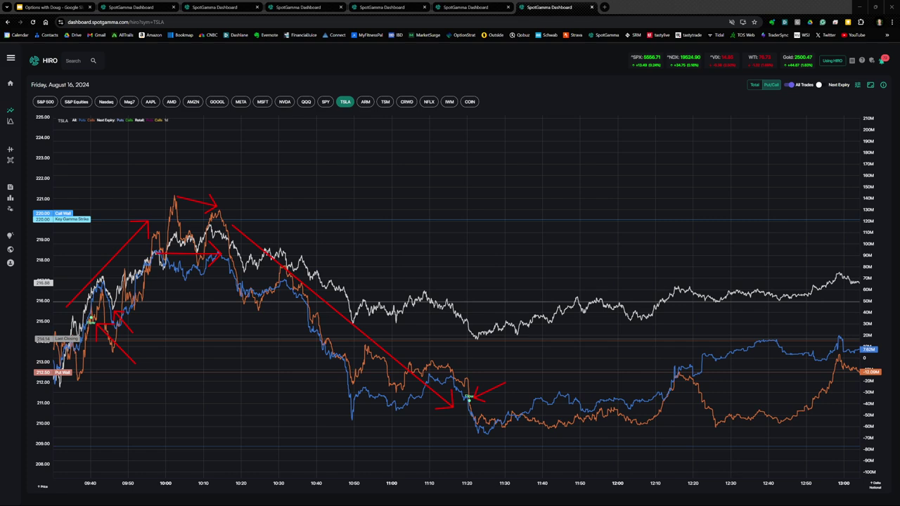
key(Escape)
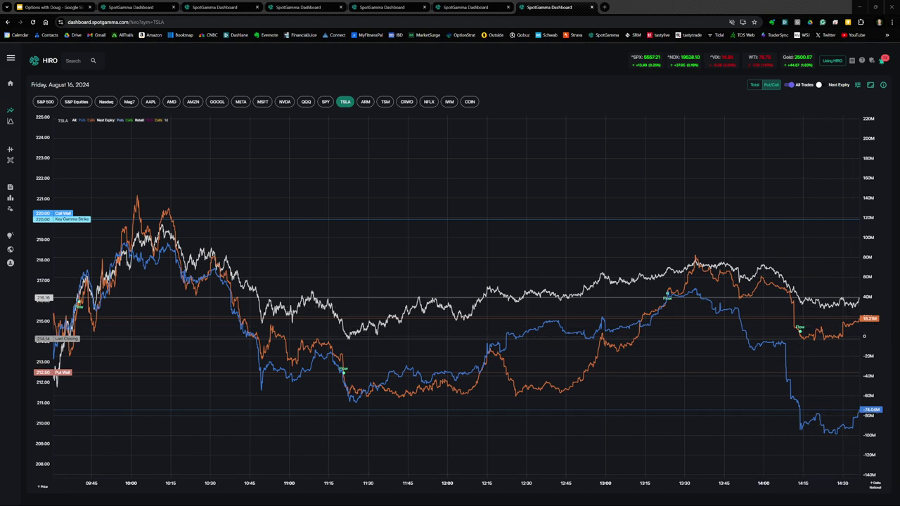
Step: Return to Bookmap's TSLA chart, point arrows at the pullbacks near 09:32, 09:38 and 09:46 and the 220 liquidity, and clear them
click(859, 7)
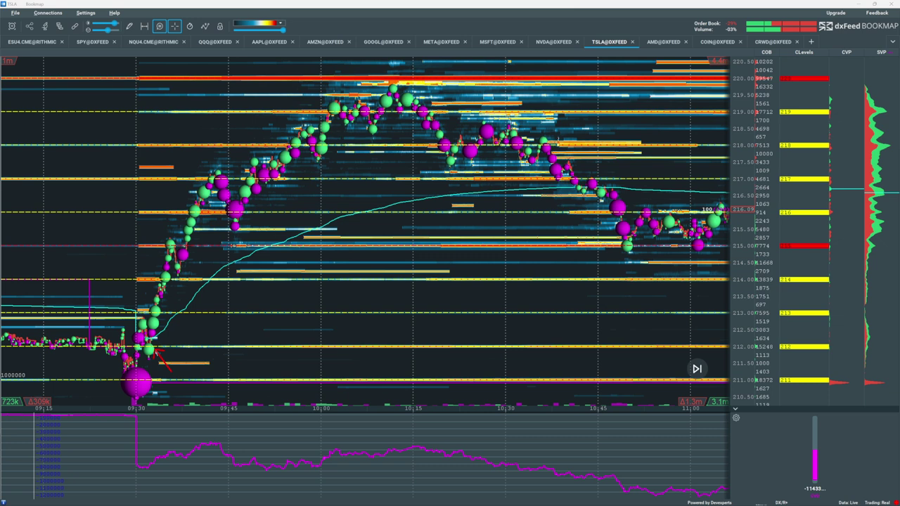
click(185, 267)
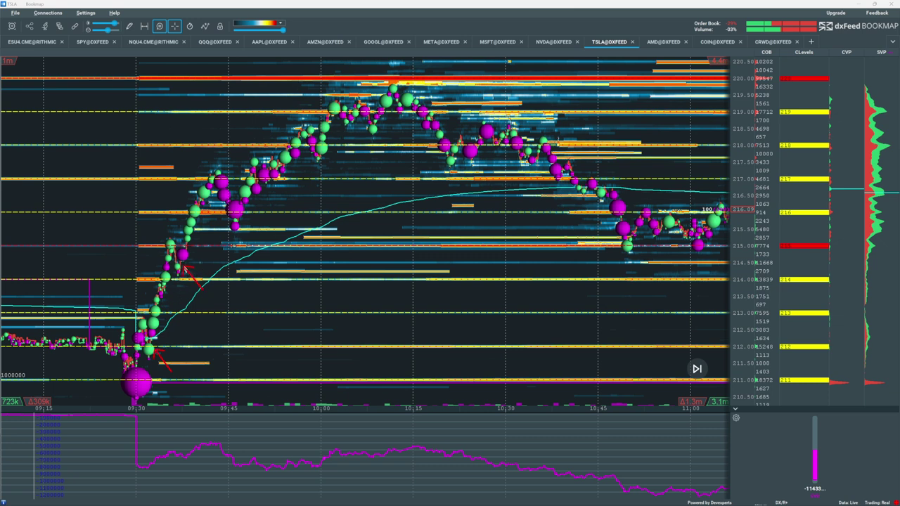
click(243, 219)
click(387, 77)
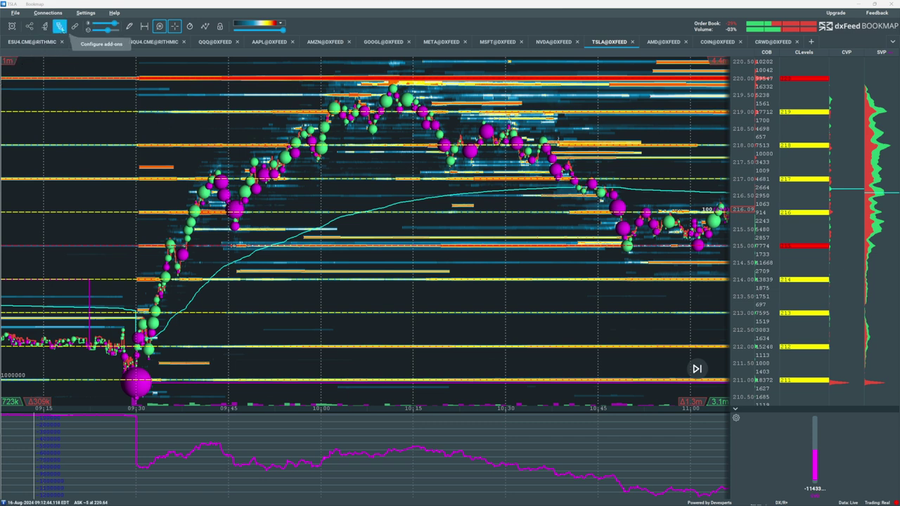
Step: Open the TSLA-PC price change widget from the Market Pulse add-on and place it beside the volume delta gauge
click(59, 28)
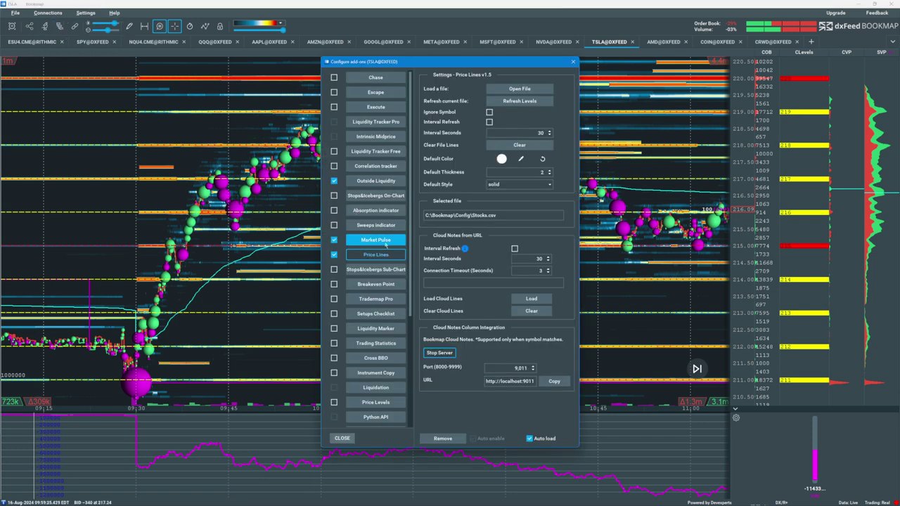
click(384, 240)
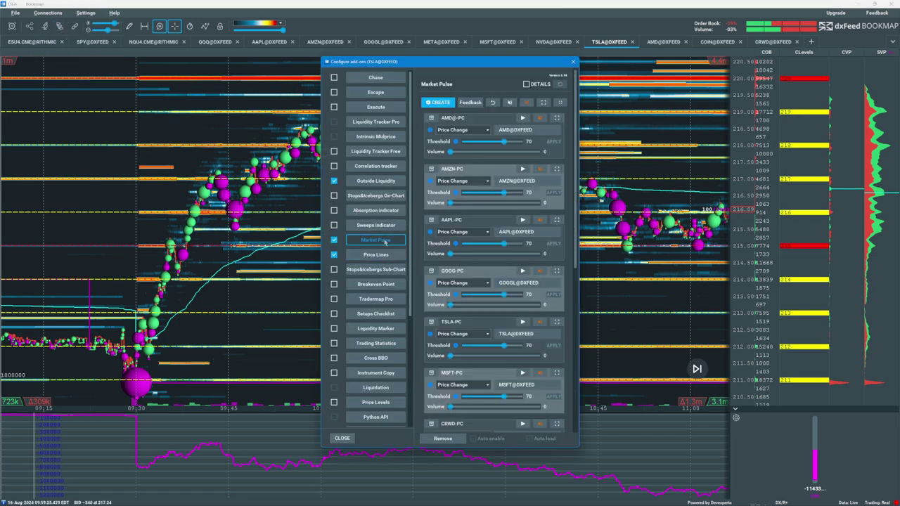
click(523, 322)
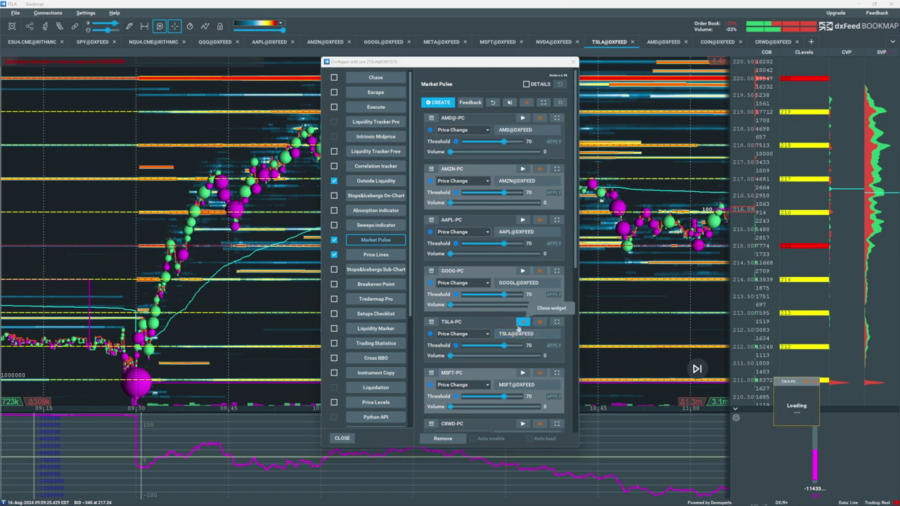
click(339, 440)
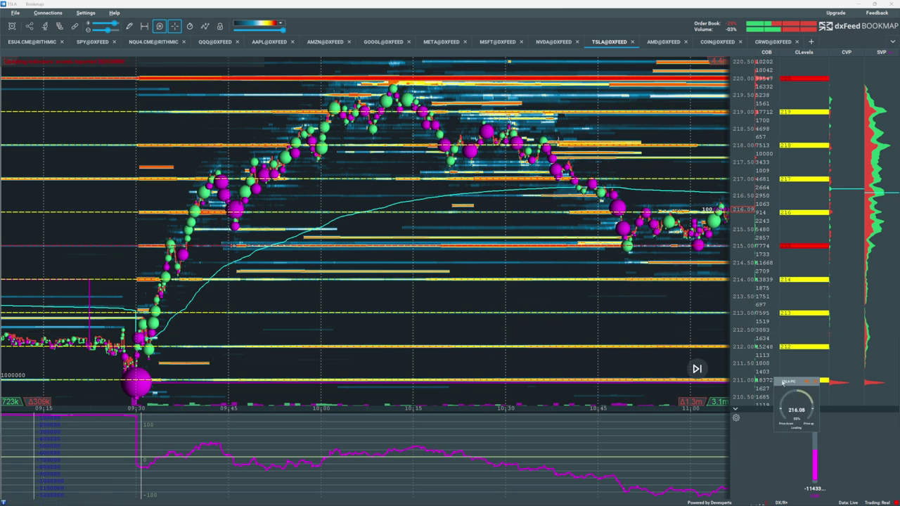
drag(784, 385, 857, 423)
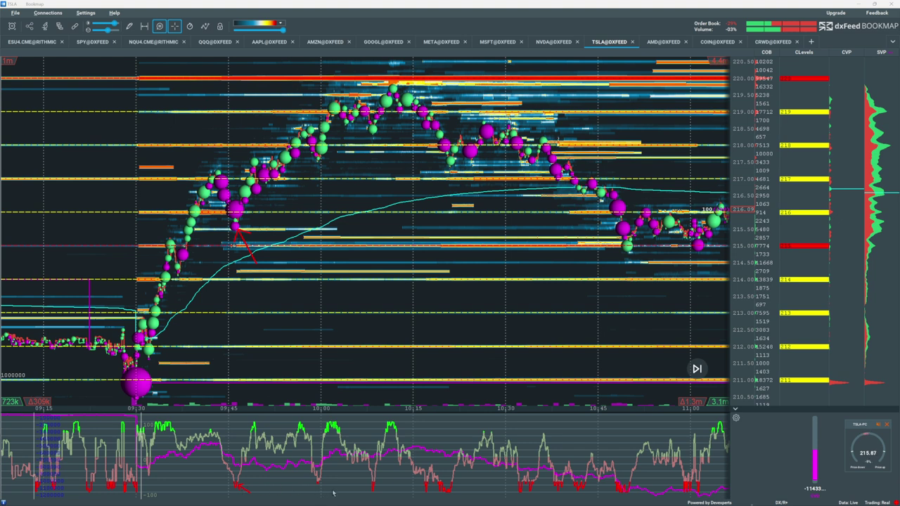
Step: Point arrows at the price change lows near 10:00 and 10:08, the matching price dips and the 220 liquidity, and clear them
drag(330, 493, 320, 484)
drag(338, 177, 328, 159)
drag(393, 493, 377, 487)
drag(393, 165, 374, 131)
drag(375, 67, 379, 77)
key(Escape)
Step: Bring the TSLA chart to the live price and display the session from about 08:00 onward
click(697, 370)
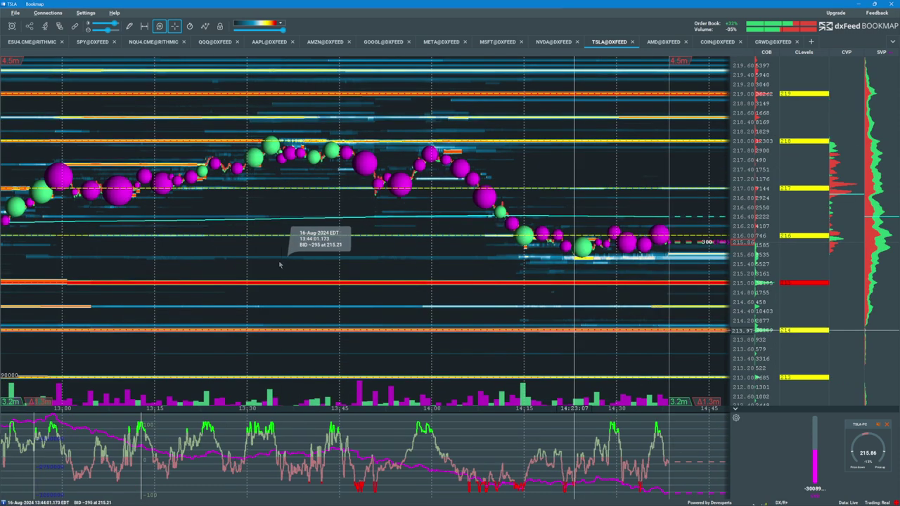
scroll(280, 265, down, 4)
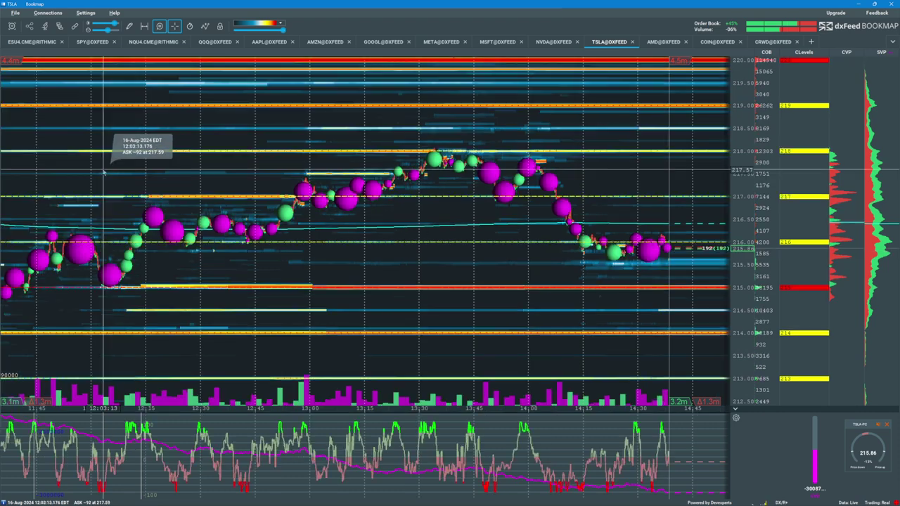
scroll(102, 172, down, 3)
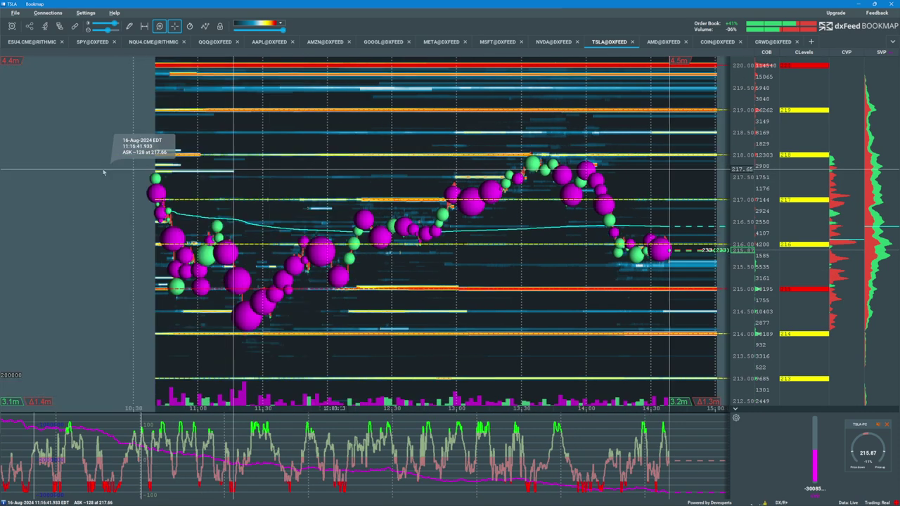
scroll(103, 173, down, 2)
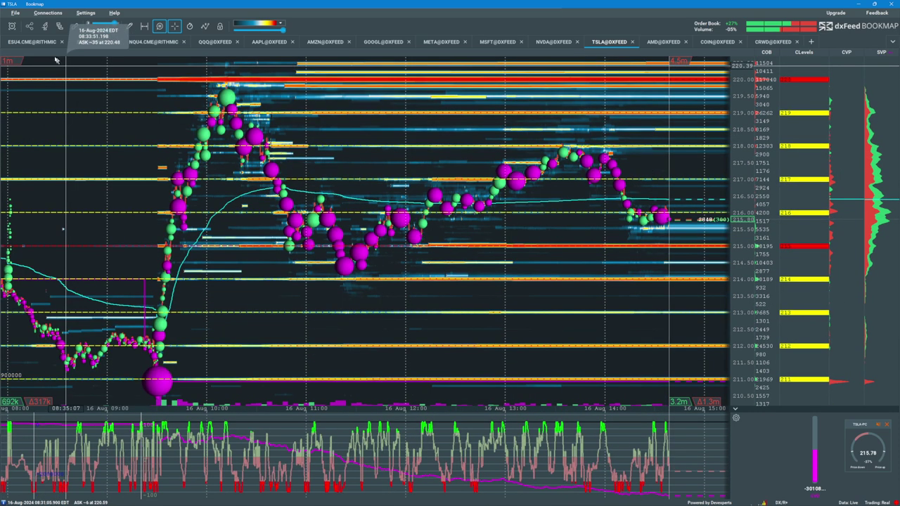
Step: Box the ES range from about 13:00 to 14:35 and the NQ range from about 12:15 to 14:45, clearing each box
click(32, 41)
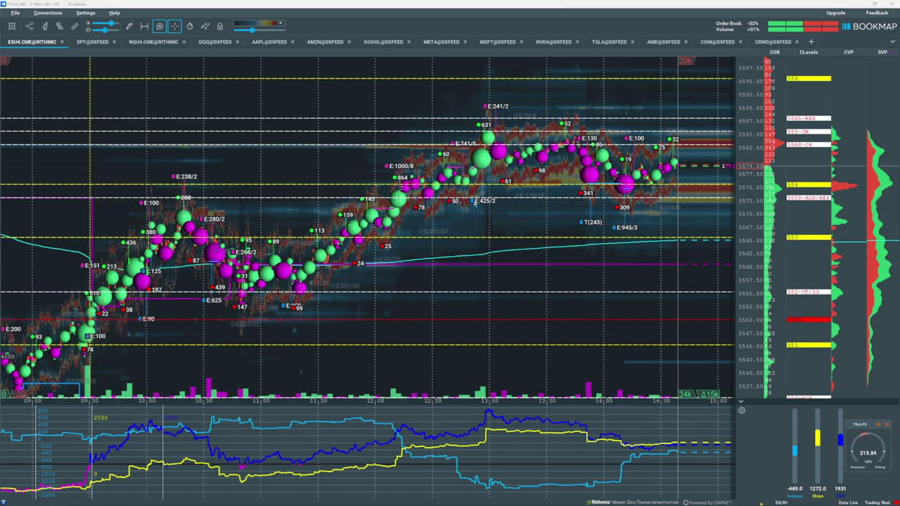
drag(569, 156, 685, 126)
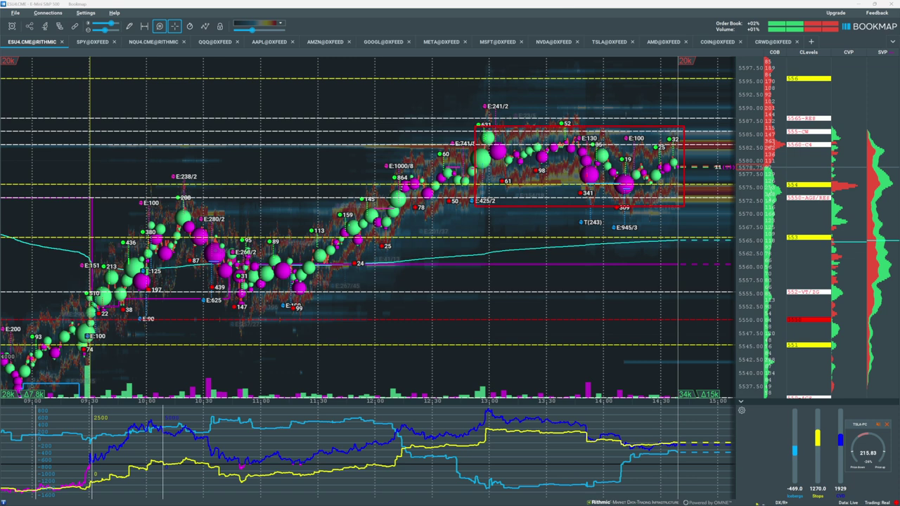
key(Delete)
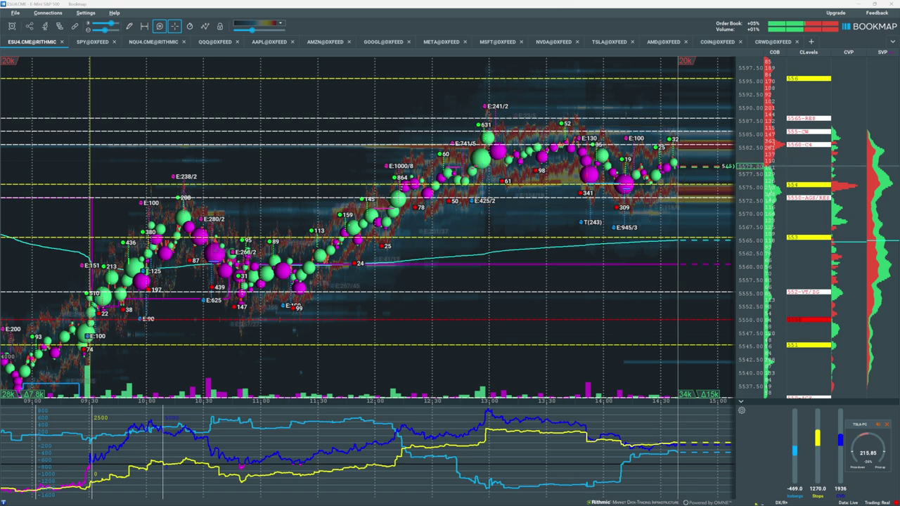
click(140, 44)
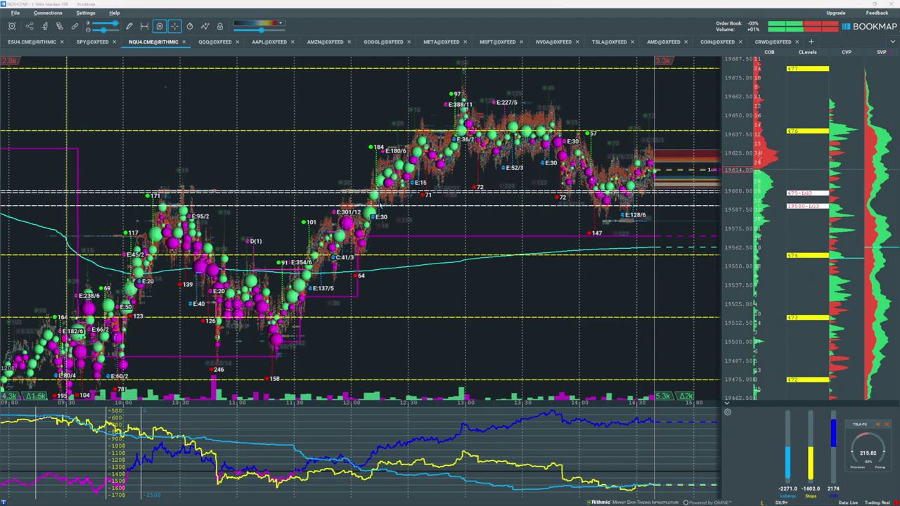
mouse_move(378, 203)
mouse_down()
mouse_move(676, 197)
mouse_move(666, 121)
mouse_up()
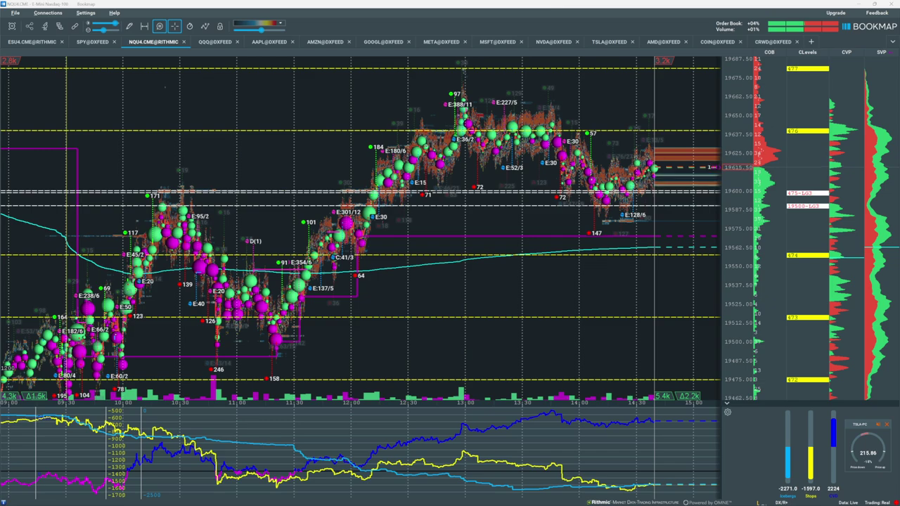
Step: Switch to the SpotGamma browser window, display the SPX volatility skew, and close the floating TSLA-PC widget
key(alt+Tab)
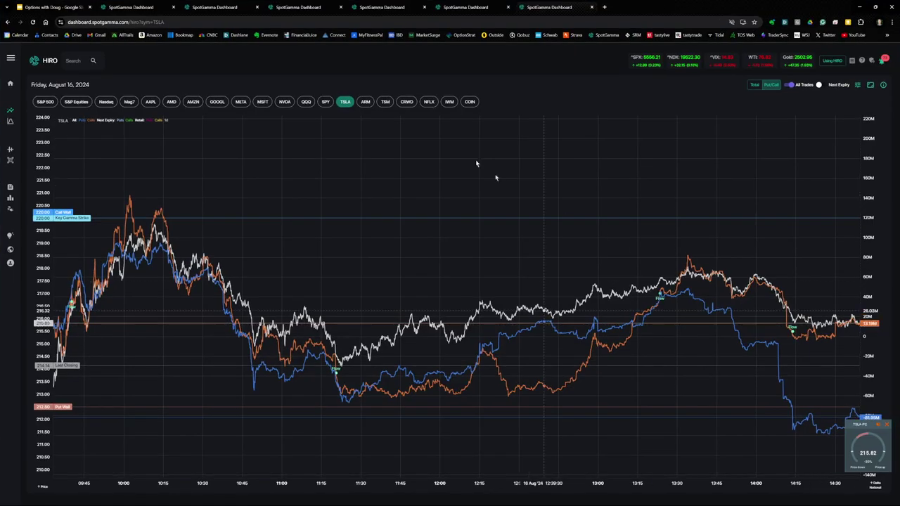
click(382, 7)
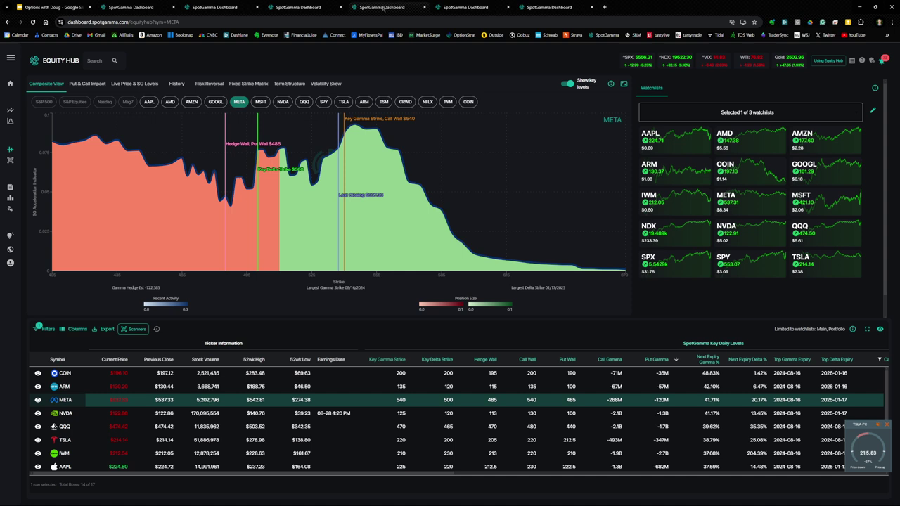
click(453, 9)
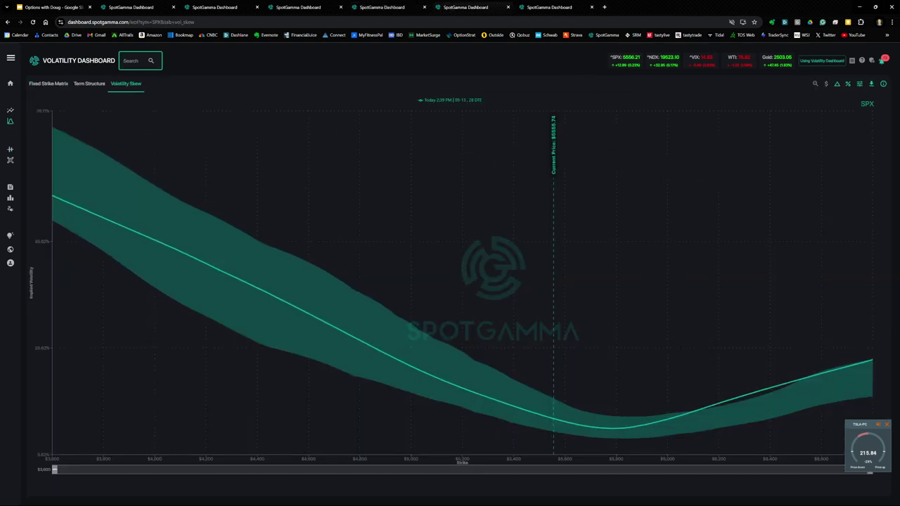
click(887, 425)
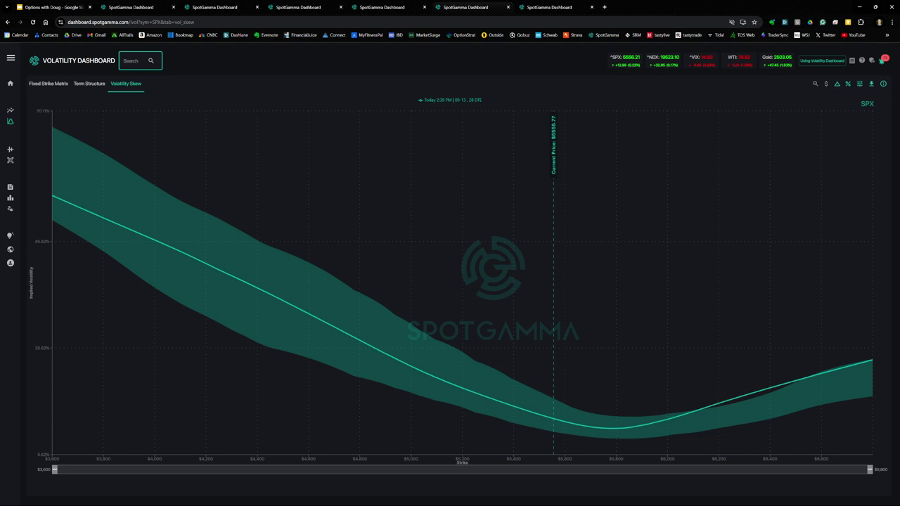
Step: Point arrows at the implied volatility axis and the strike axis of the SPX volatility skew
click(254, 291)
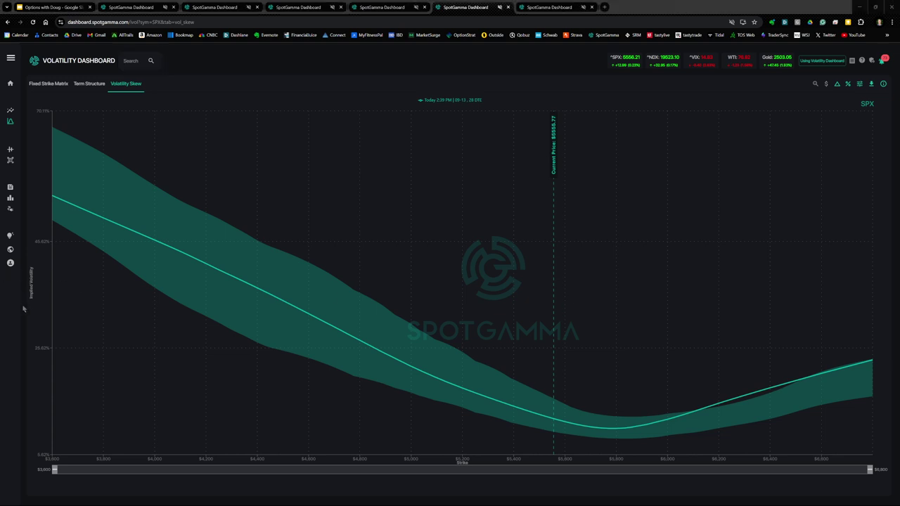
drag(23, 308, 39, 259)
drag(446, 477, 483, 457)
Step: Switch to thinkorswim, display the SPX risk profile, box the checked custom trade's .10 credit, and point an arrow at the payoff's middle plateau
key(alt+Tab)
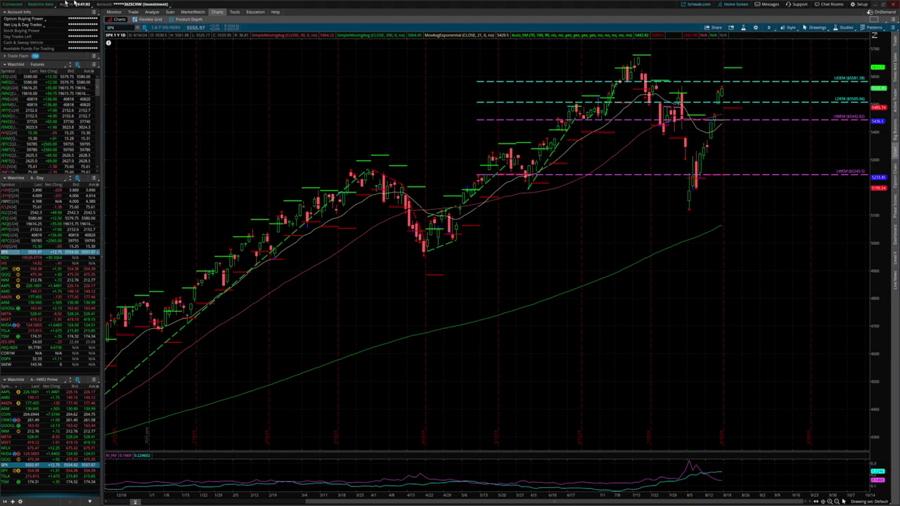
click(154, 12)
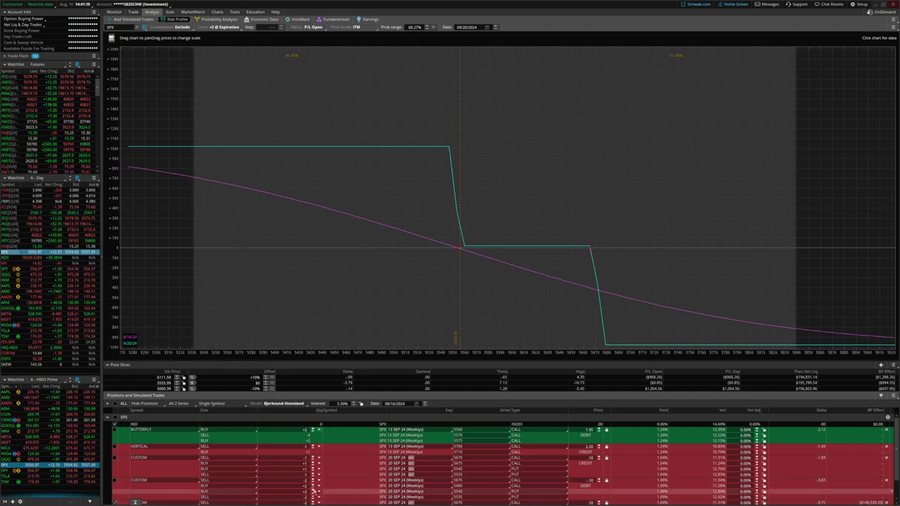
scroll(325, 483, down, 2)
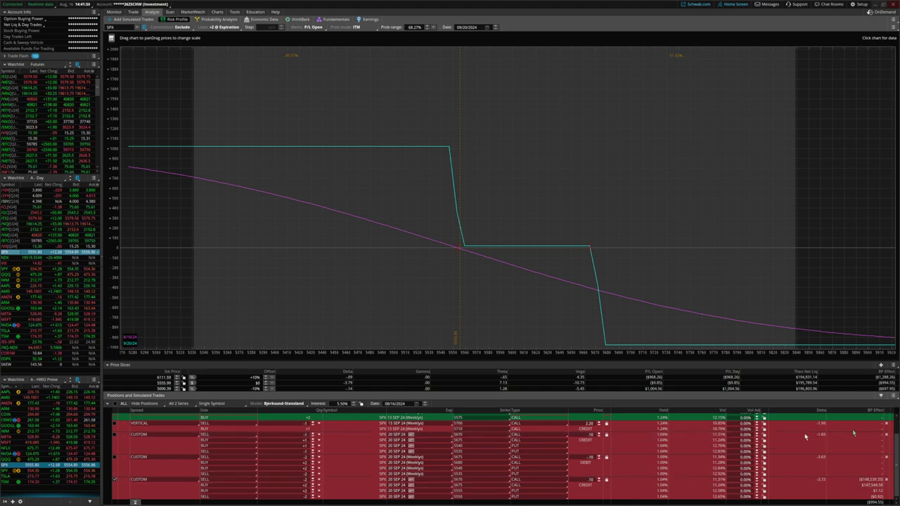
drag(576, 492, 617, 469)
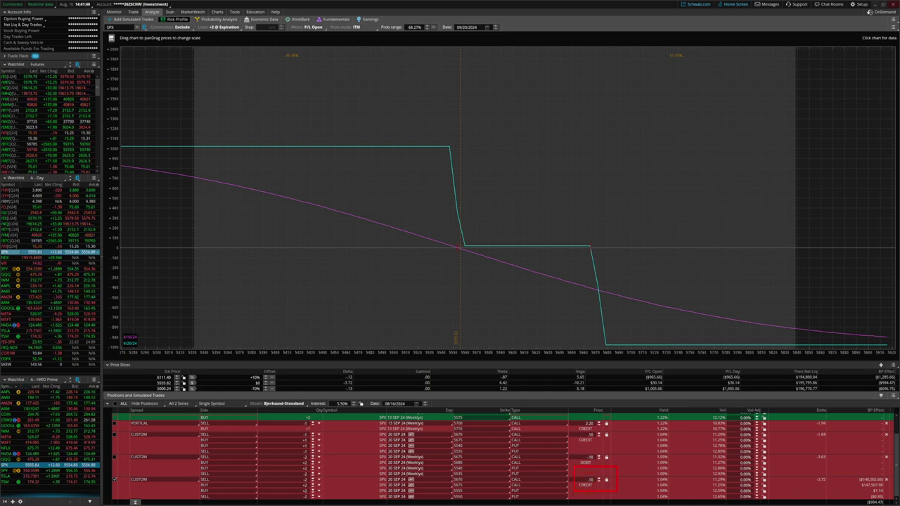
drag(525, 213, 528, 247)
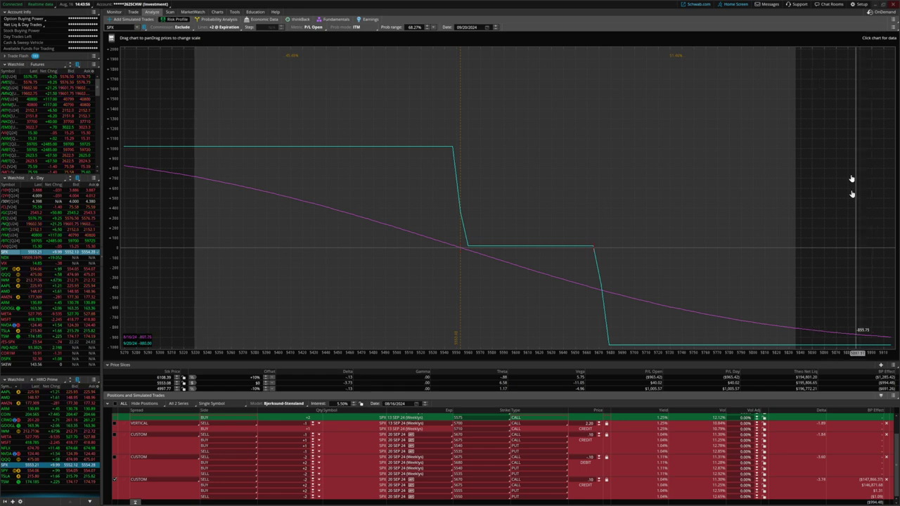
Step: Return to the NQU4 chart in Bookmap
click(876, 4)
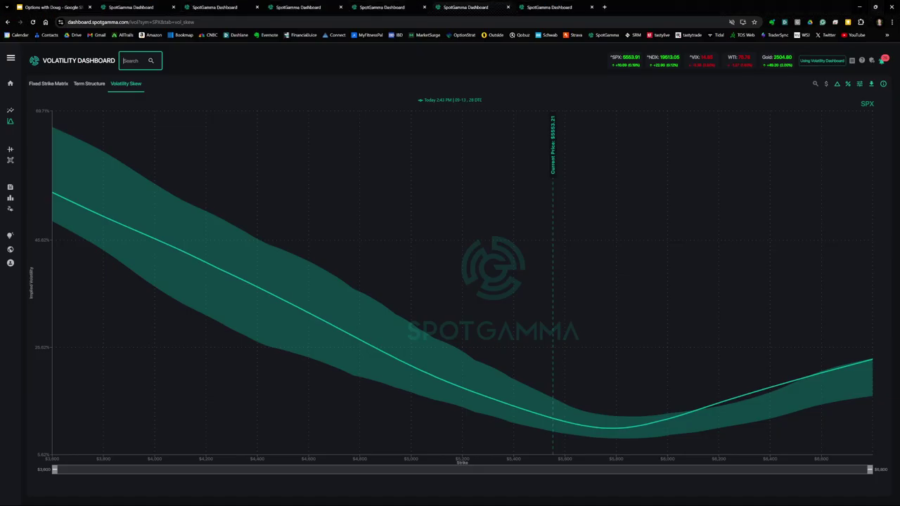
click(861, 7)
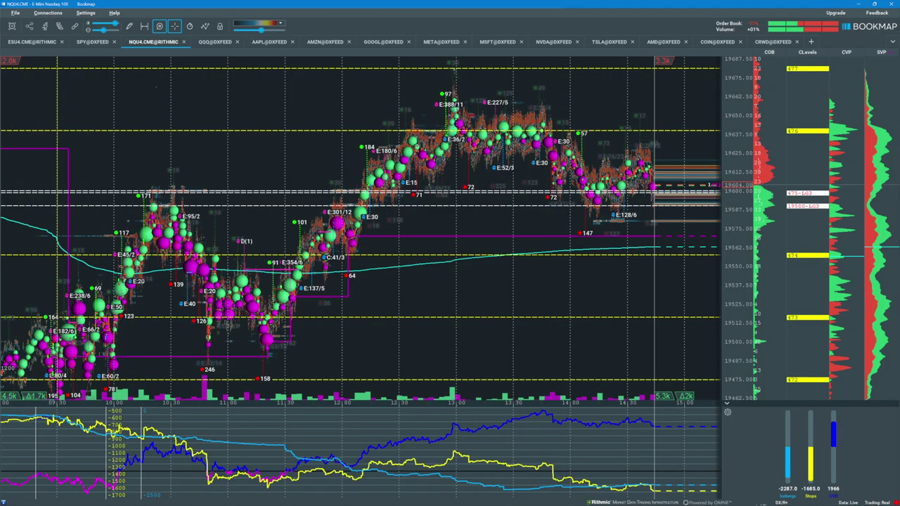